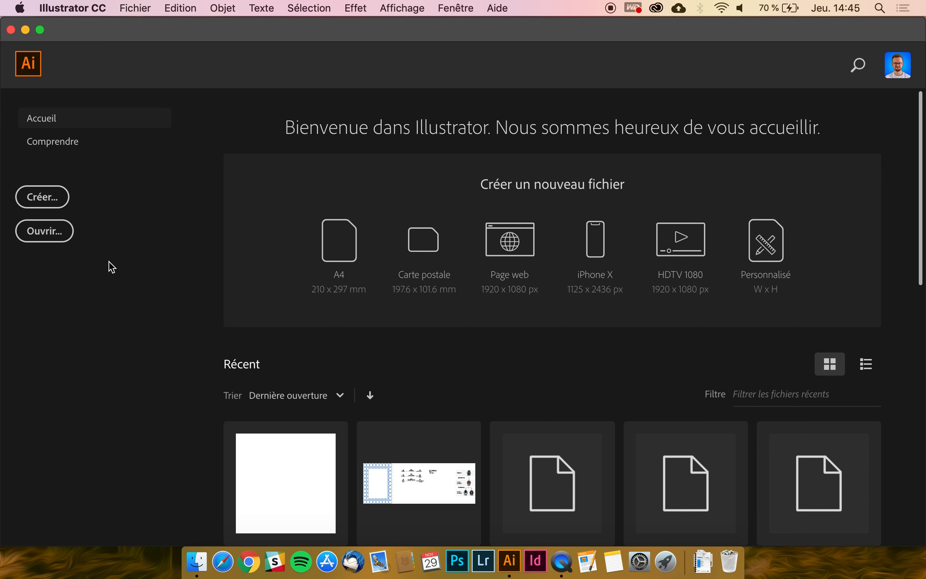
click(58, 199)
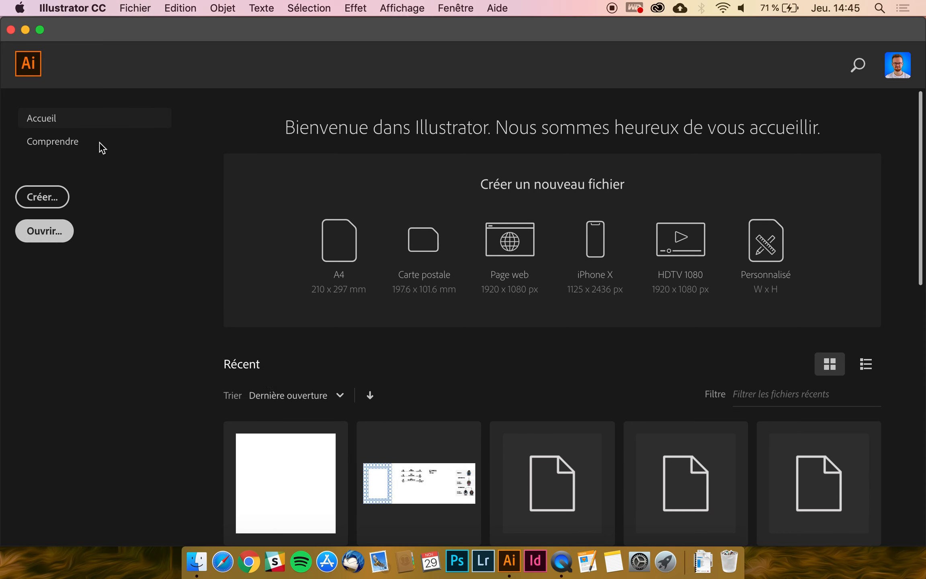
click(143, 9)
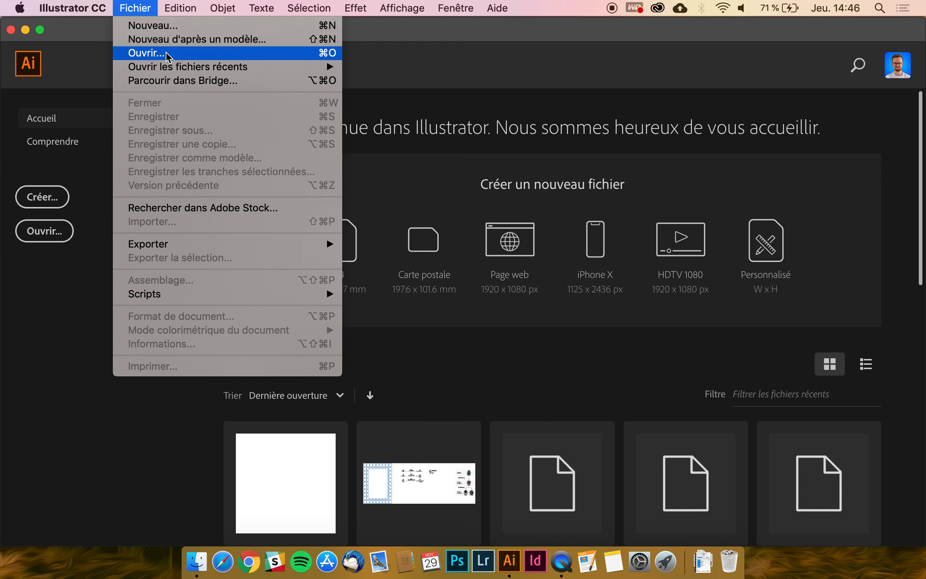
click(144, 9)
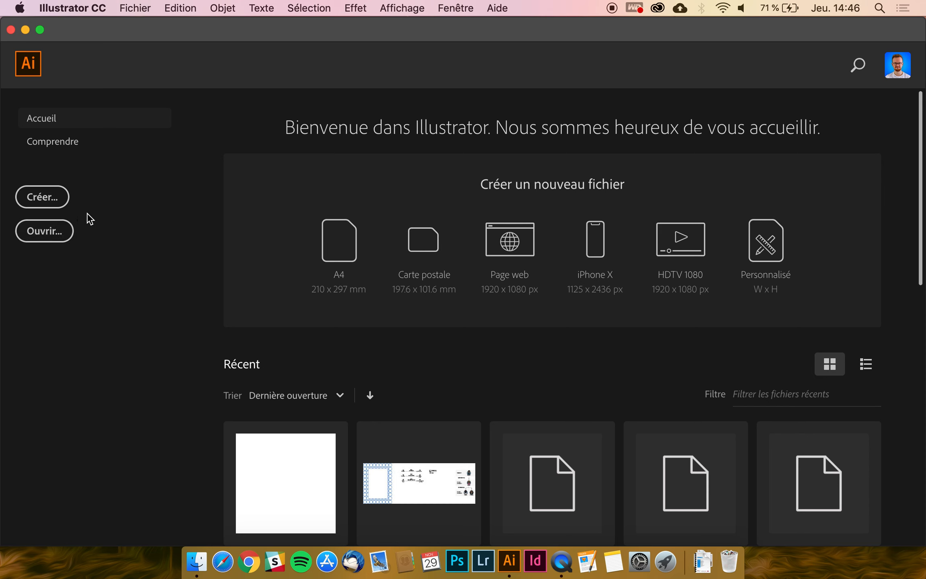
- Start a new document and browse the recent and saved presets, trying the 600 x 600 px and 500 x 500 px sizes
click(44, 197)
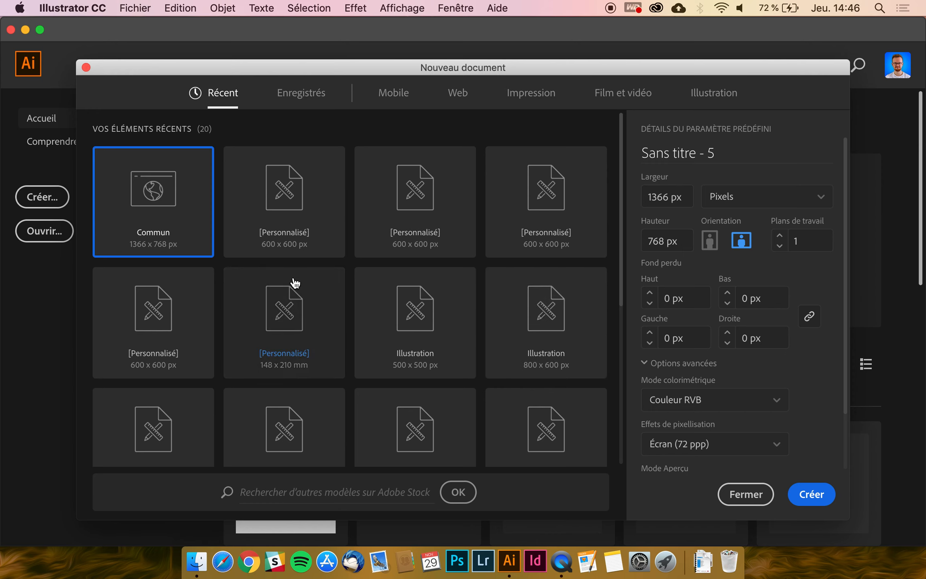
click(295, 241)
click(550, 241)
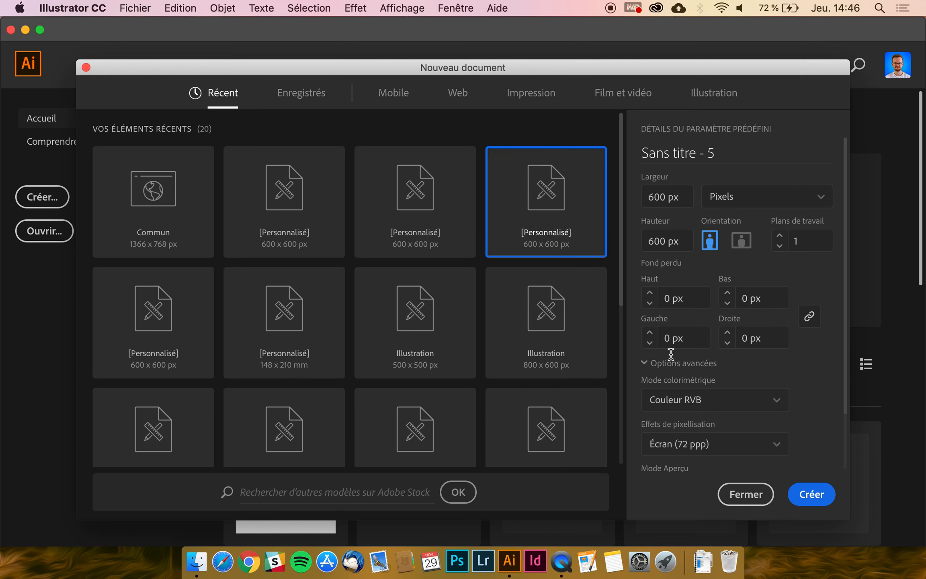
click(408, 365)
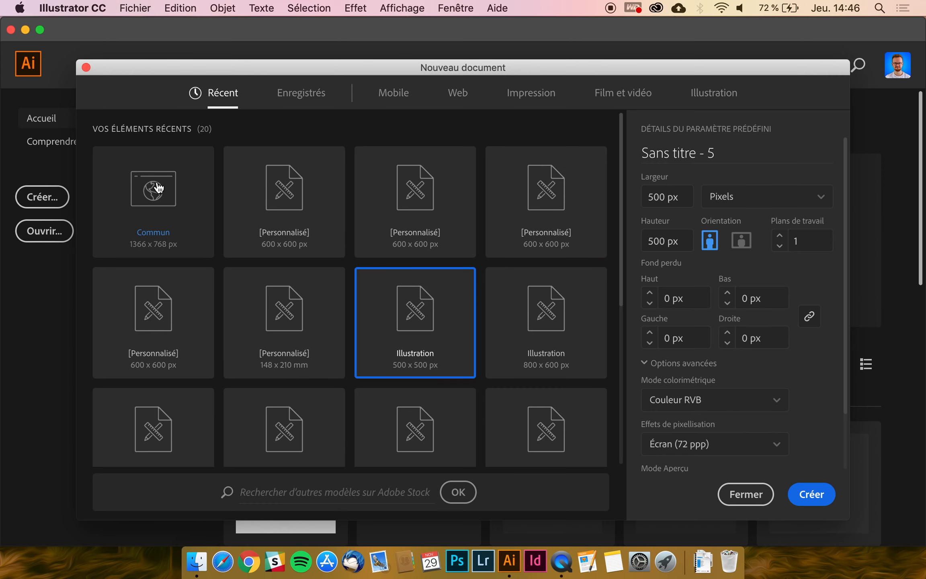
click(301, 96)
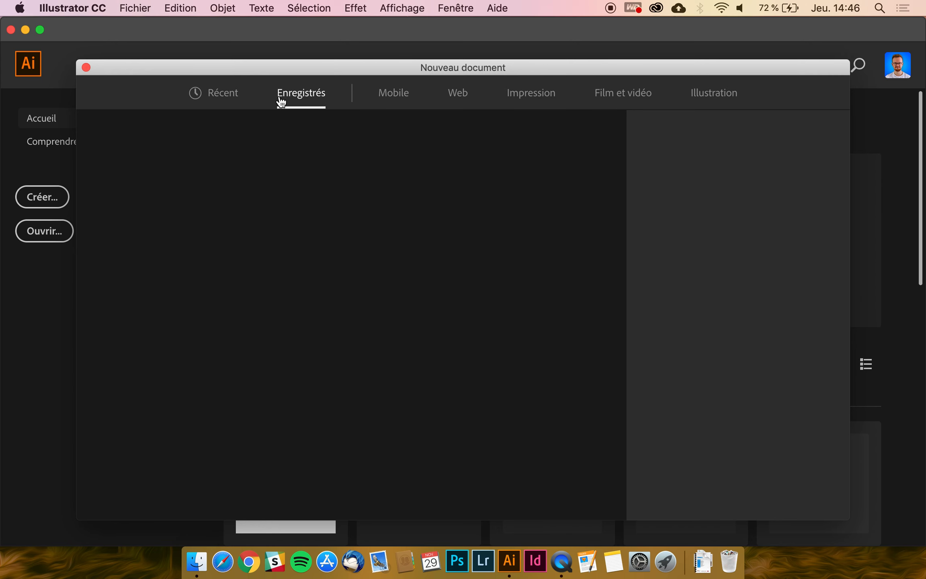
click(216, 97)
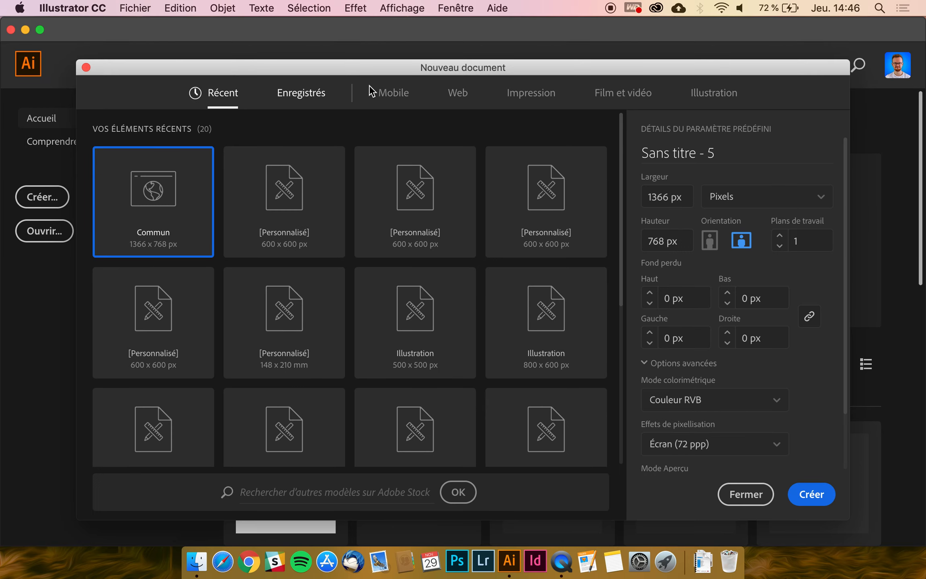
- Browse the mobile, illustration and print document presets, including A4 and the full list of print sizes
click(393, 97)
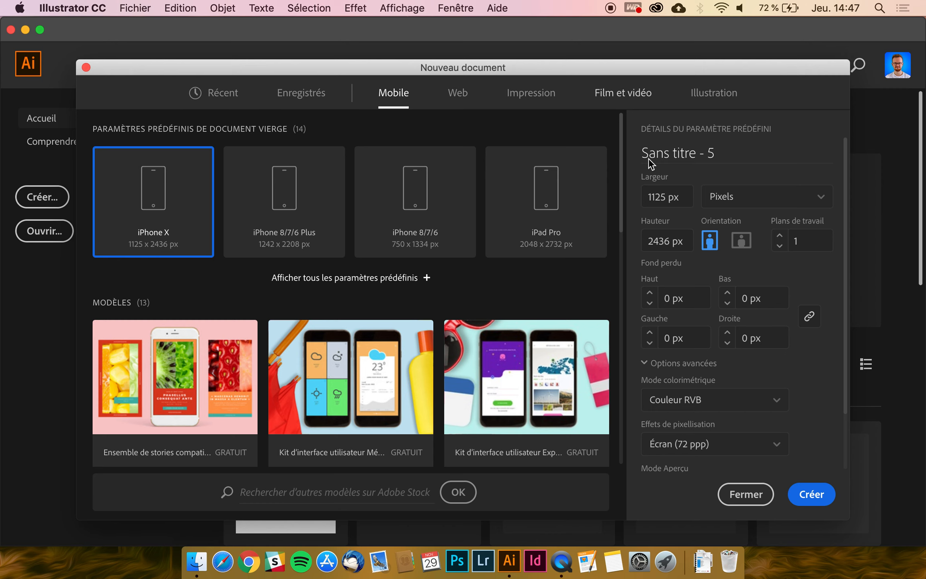
click(728, 99)
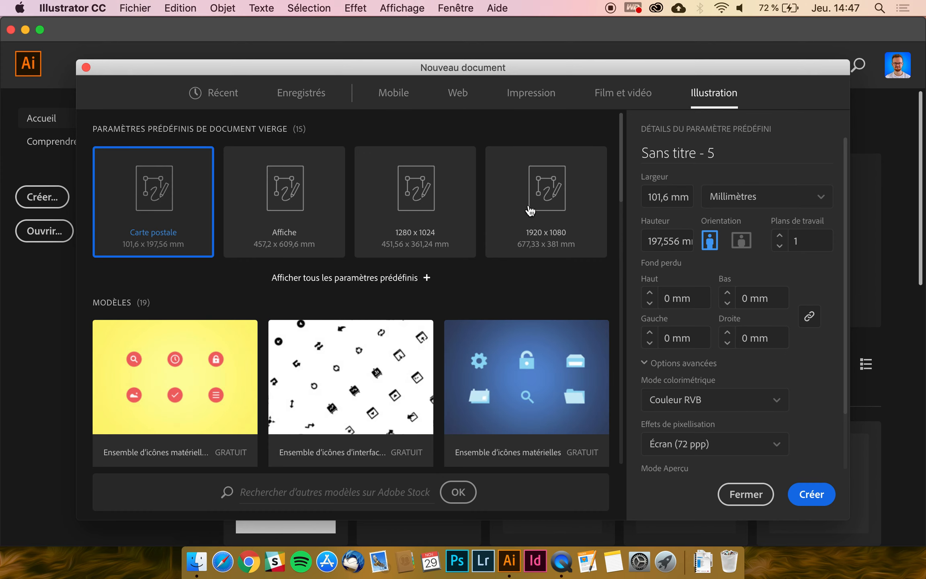
click(521, 98)
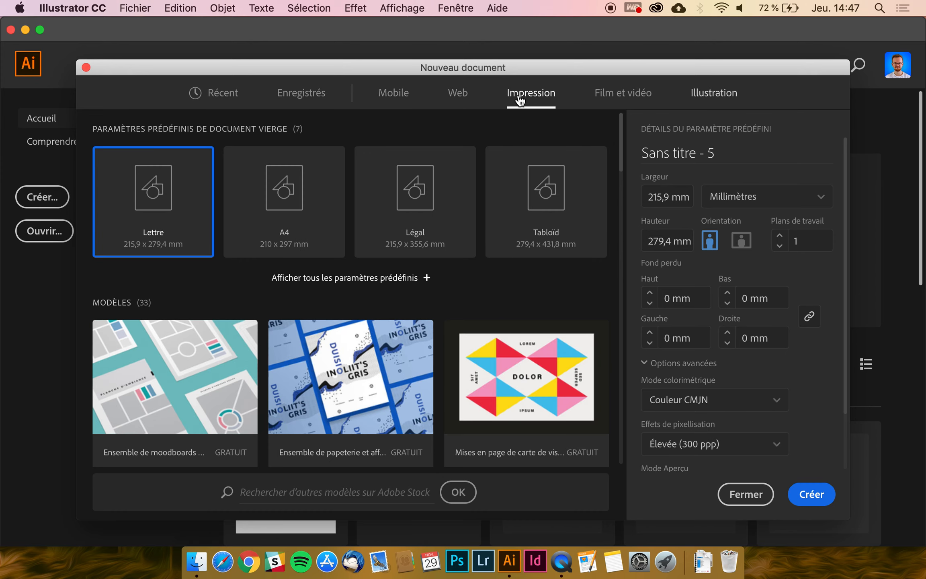
click(274, 207)
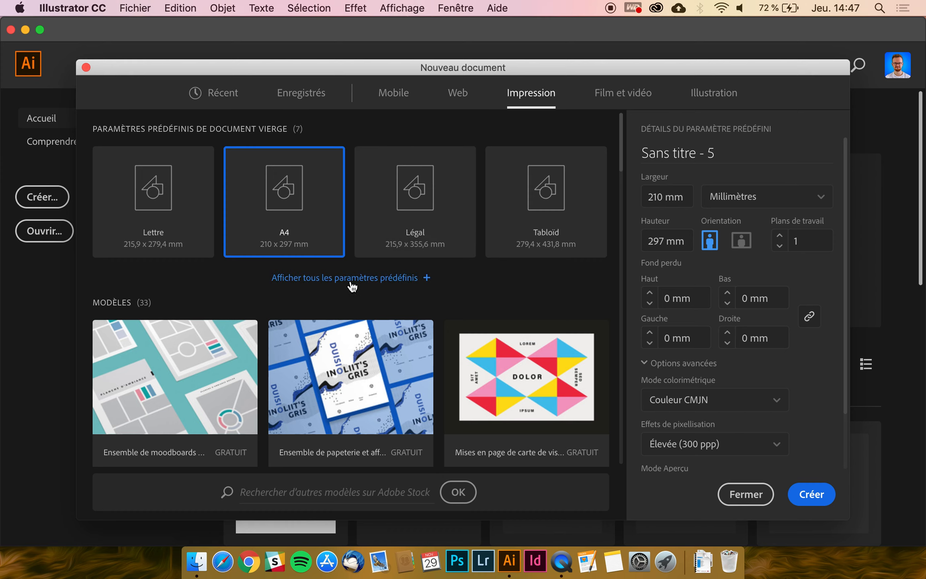
click(321, 284)
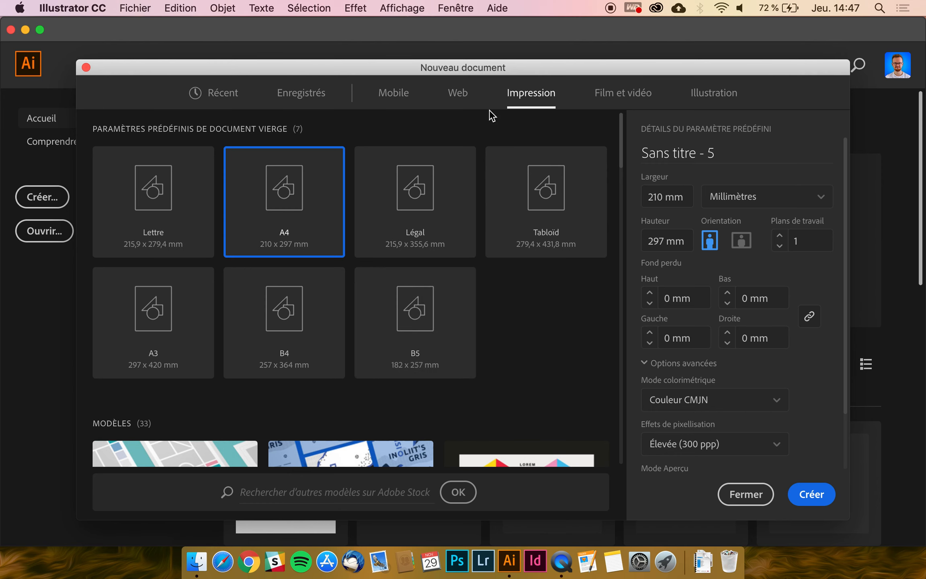
- Choose the Commun 1366 x 768 px preset from the web document presets and look over its settings
click(454, 96)
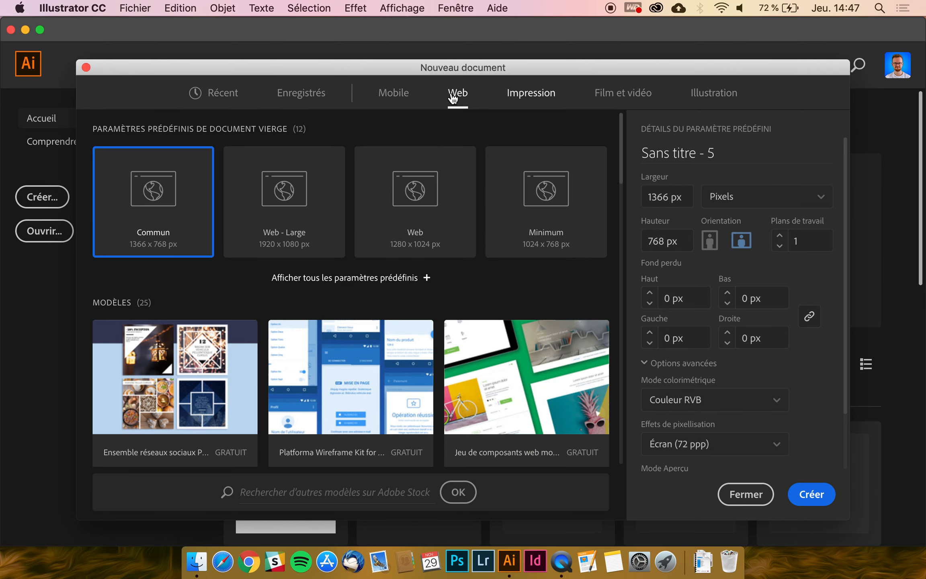
click(312, 193)
click(150, 215)
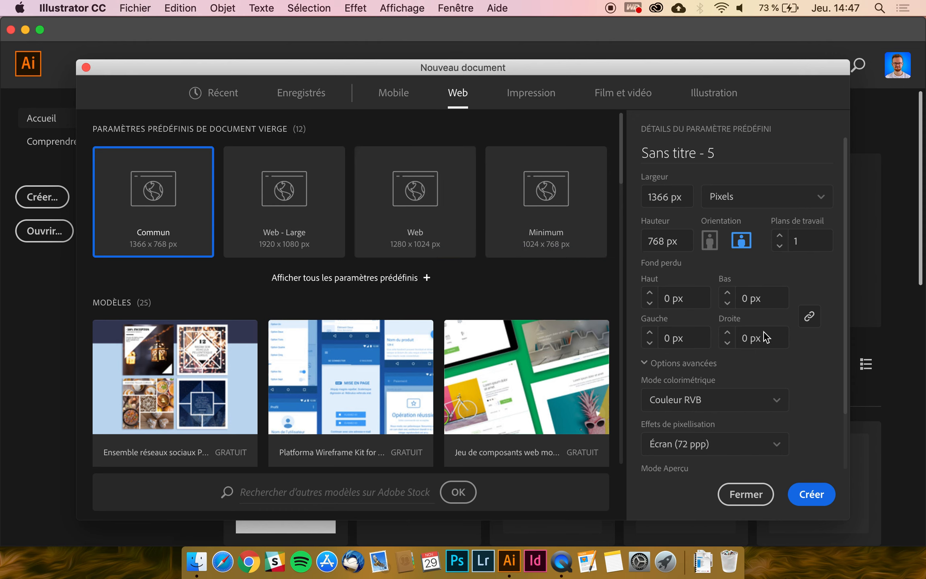
scroll(764, 342, down, 3)
scroll(766, 245, up, 3)
scroll(711, 241, down, 3)
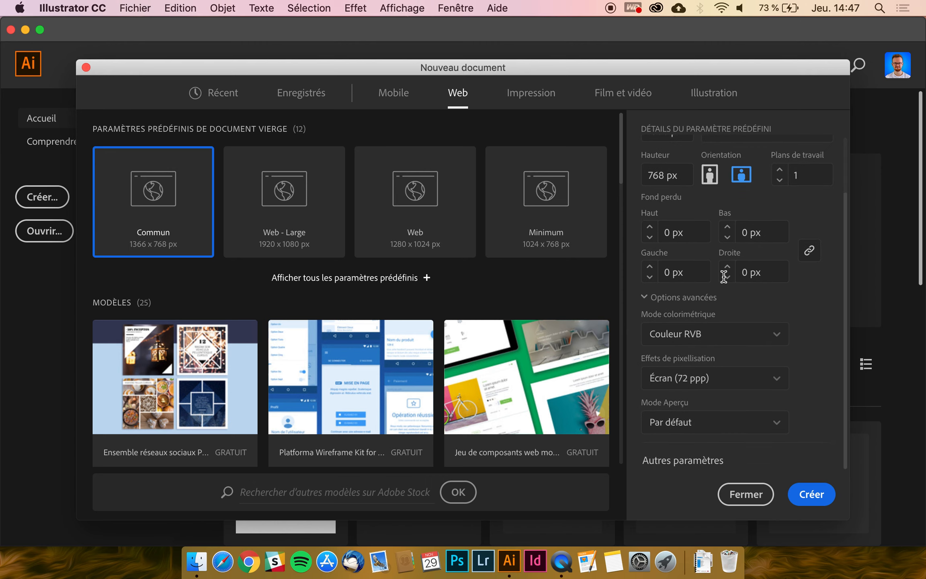
scroll(730, 243, up, 3)
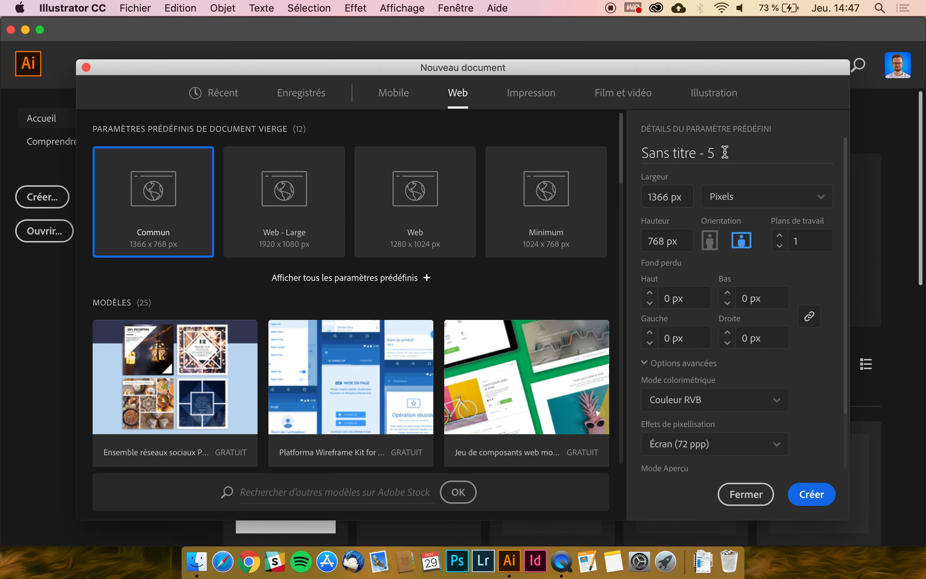
- Name the new document "Test Tuto"
drag(725, 152, 622, 151)
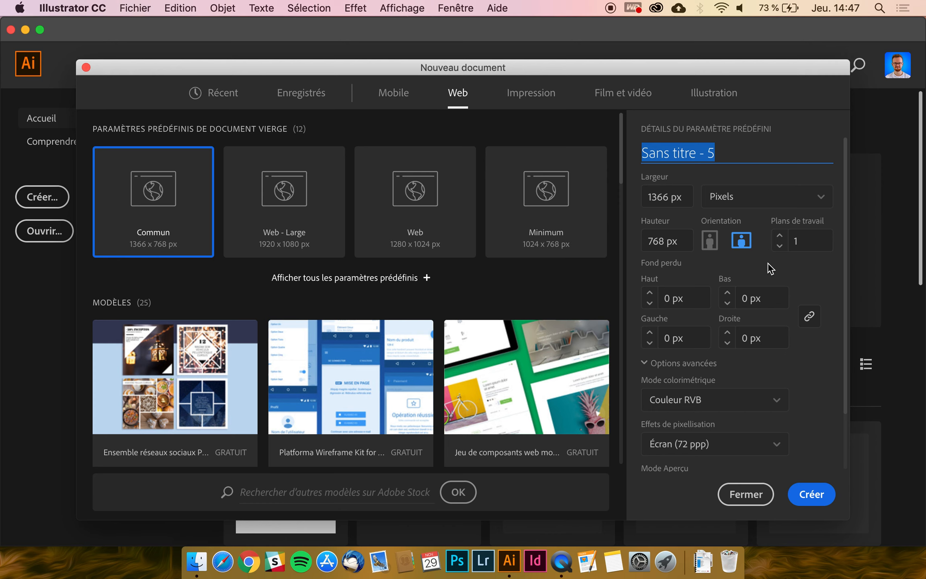
text(D)
key(BackSpace)
text(Test )
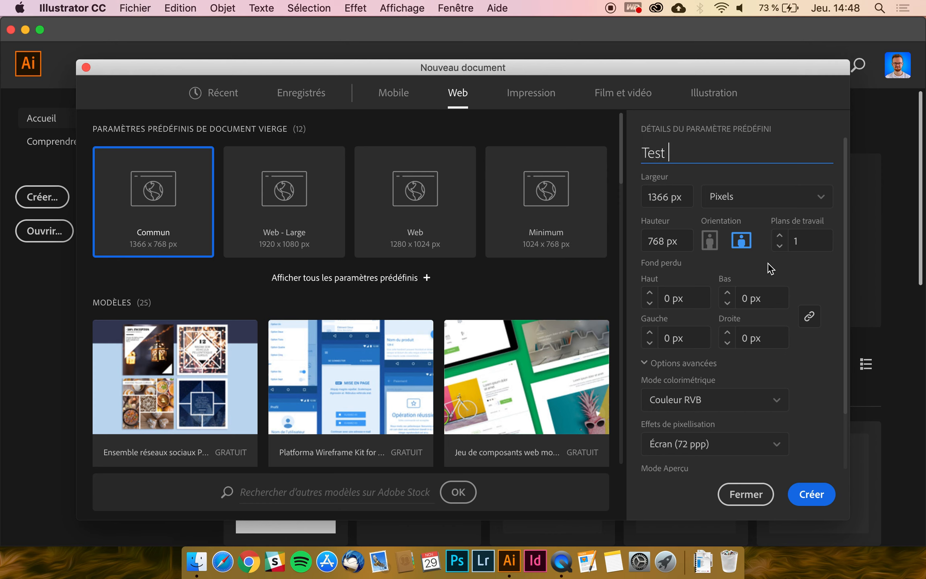
text(Tuto)
- Keep pixels as the unit and set the document to 1000 px wide and 700 px high
click(781, 204)
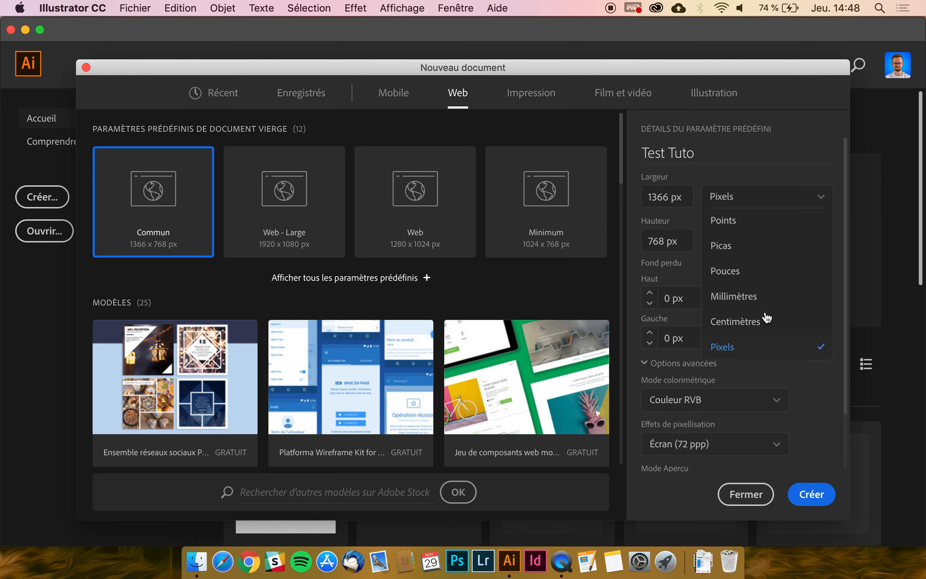
click(744, 348)
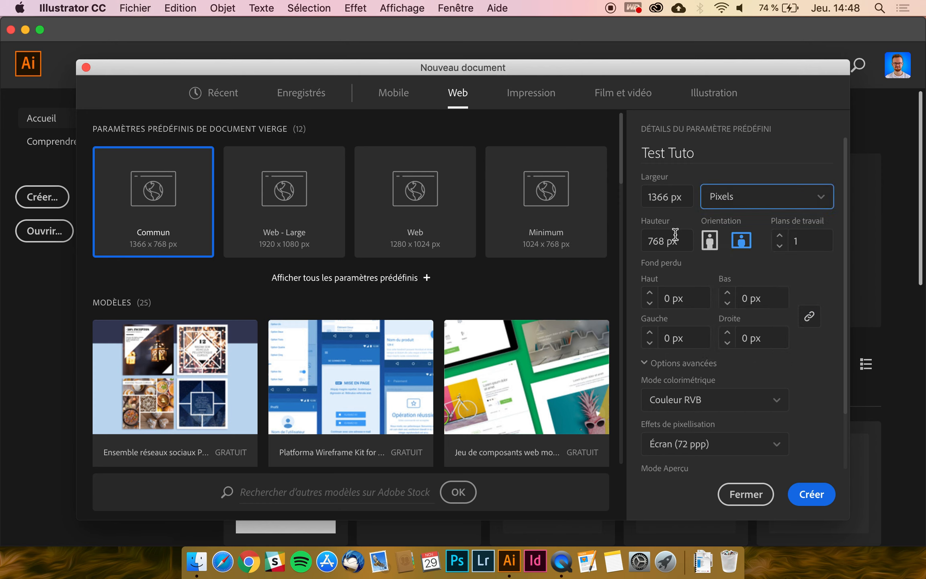
key(shift+Tab)
text(16)
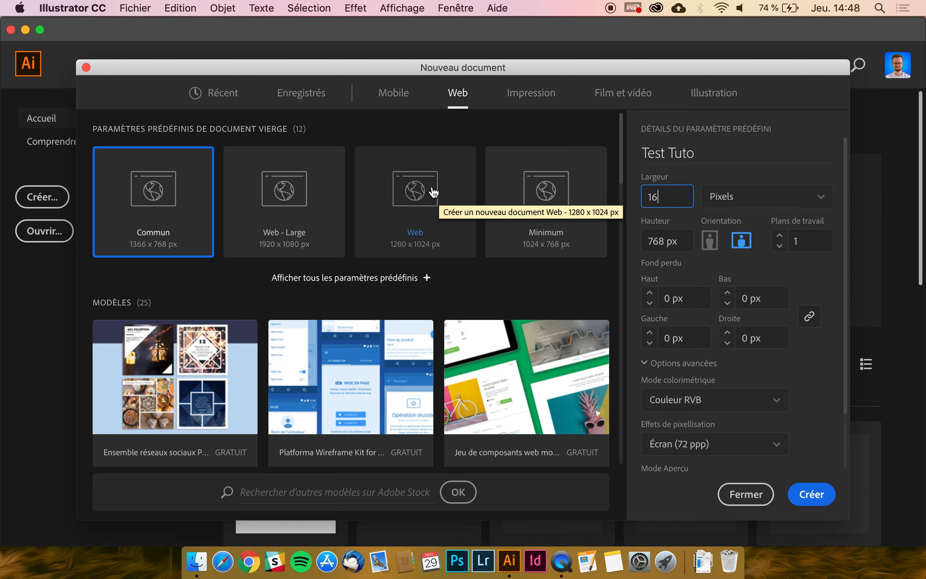
key(BackSpace)
text(000)
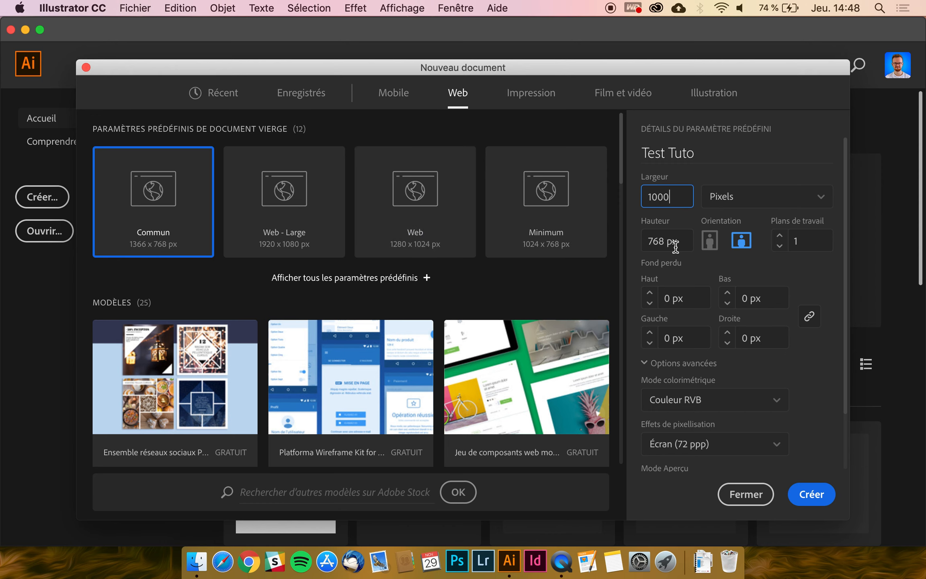
click(692, 242)
text(700)
- Try the portrait orientation for the document and return to landscape
click(710, 241)
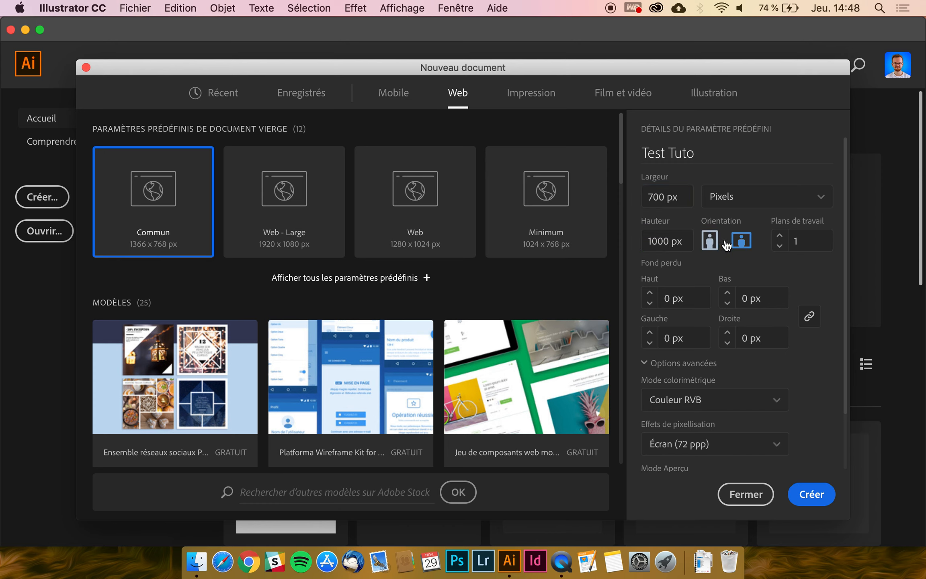
click(710, 241)
click(743, 241)
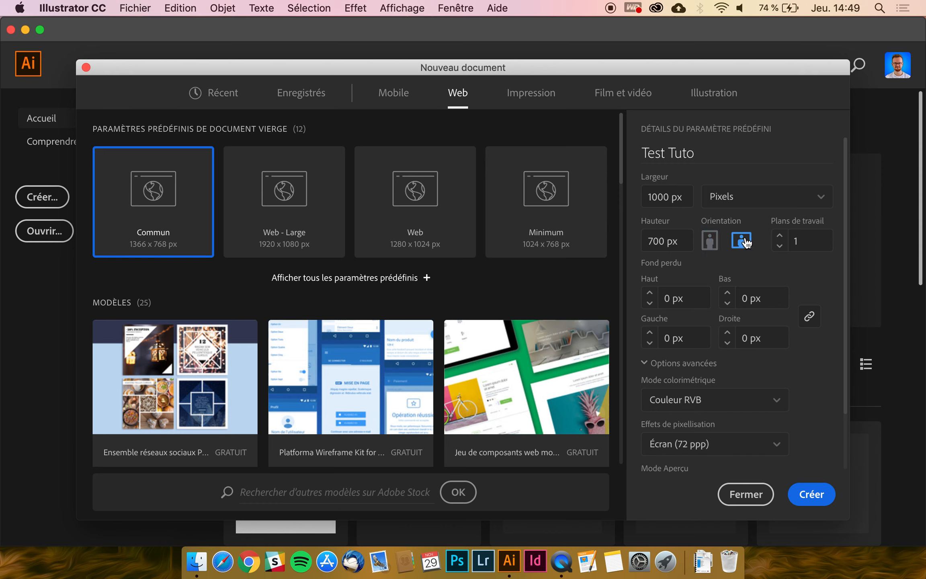
click(718, 242)
click(742, 242)
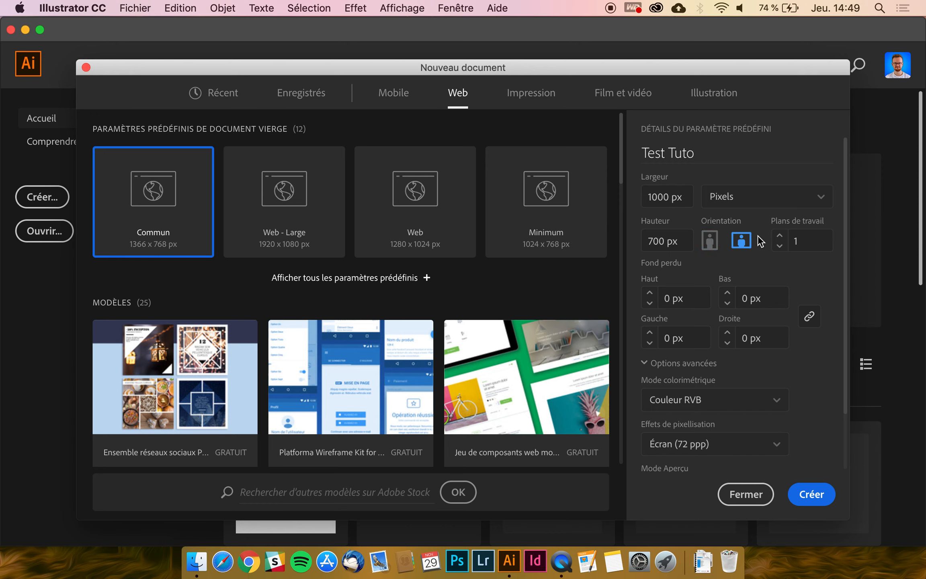
- Try raising the number of artboards and bring it back to 1
click(780, 237)
double_click(781, 246)
click(780, 237)
click(780, 247)
- Try increasing the top bleed value and bring it back to 0 px
scroll(690, 300, down, 3)
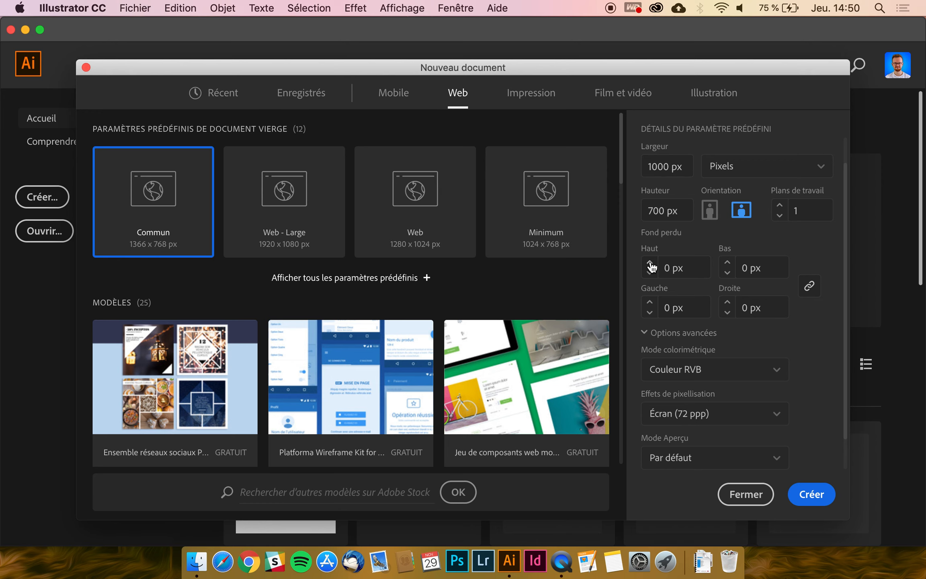
click(650, 263)
click(650, 263)
click(650, 264)
click(650, 263)
click(650, 272)
click(650, 272)
click(650, 272)
click(650, 272)
click(650, 272)
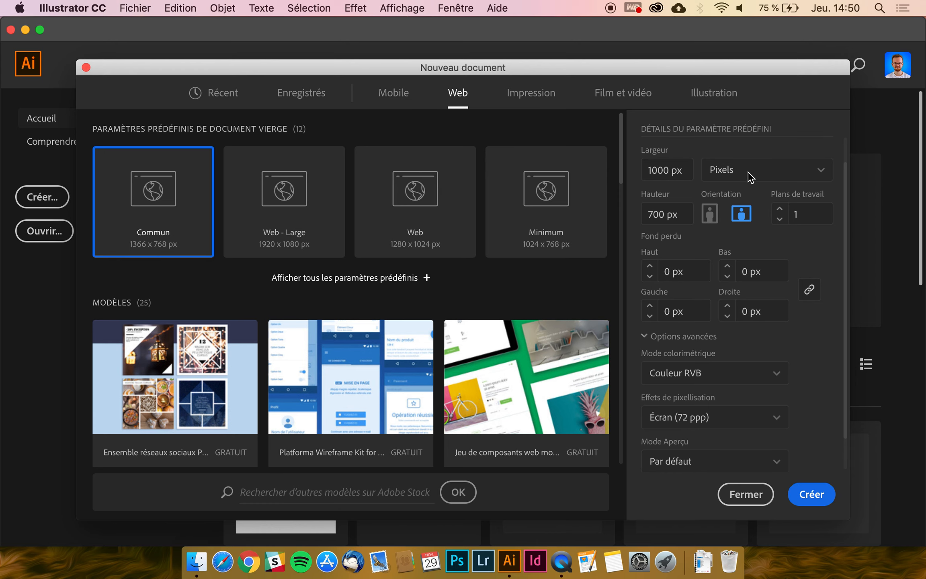
scroll(747, 174, up, 2)
click(748, 205)
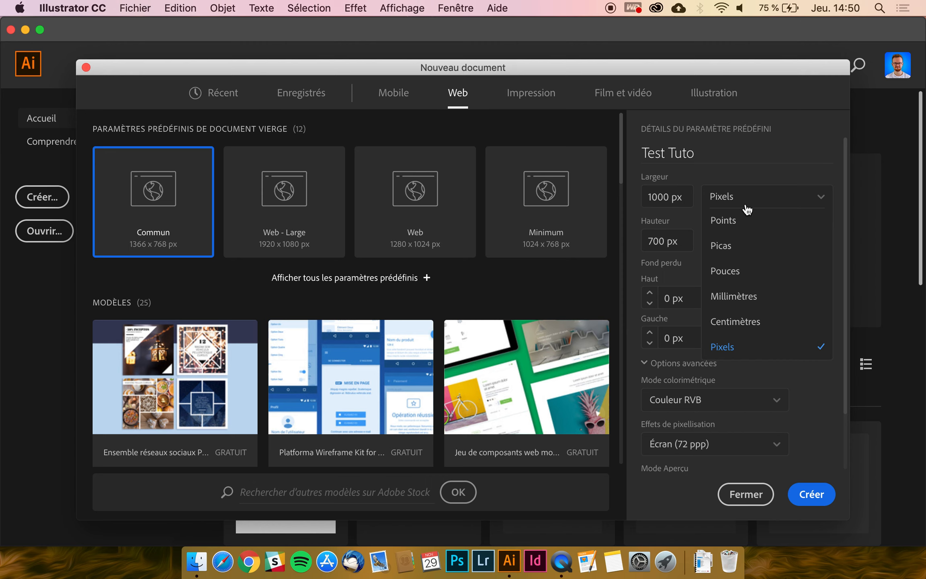
click(757, 179)
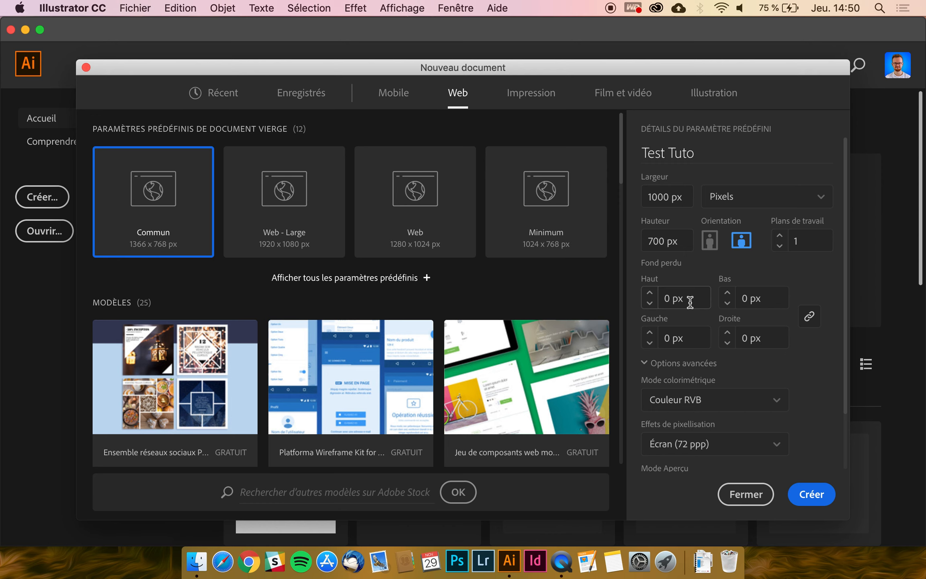
- Link the four bleed values so they change together, try raising them, and return them to 0 px
scroll(690, 302, down, 1)
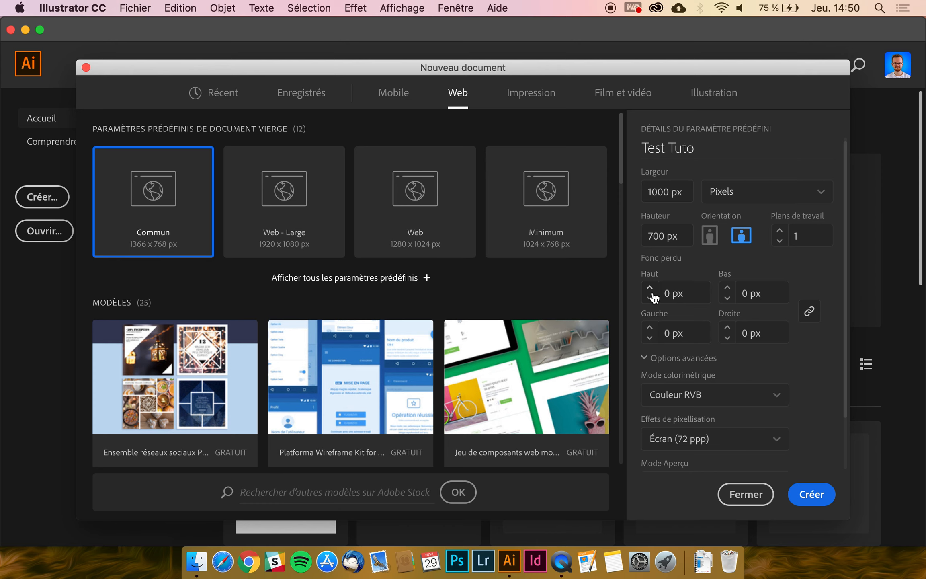
click(816, 316)
click(649, 288)
click(649, 289)
click(650, 298)
click(650, 298)
- Examine the advanced document options for colour mode, raster effects and preview mode
scroll(678, 309, down, 2)
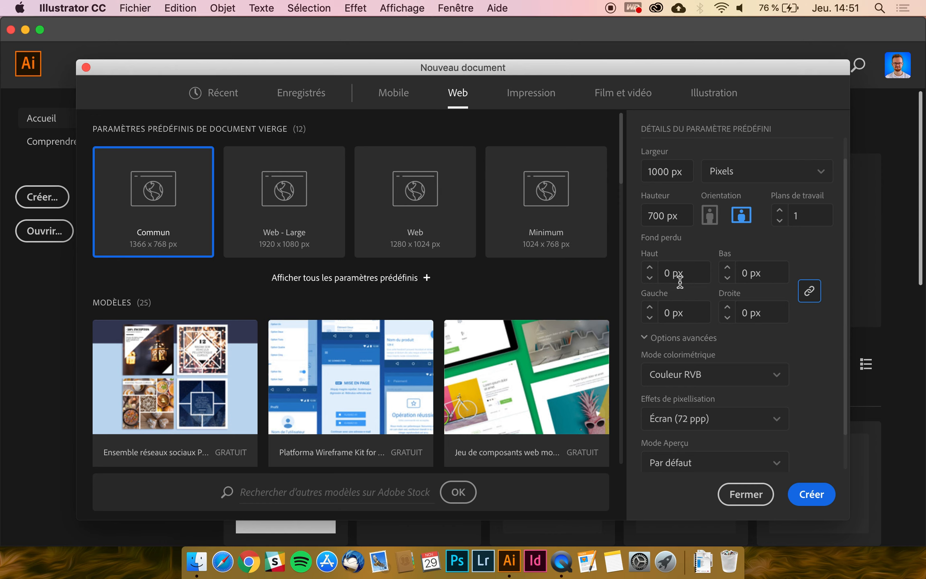
scroll(679, 280, down, 2)
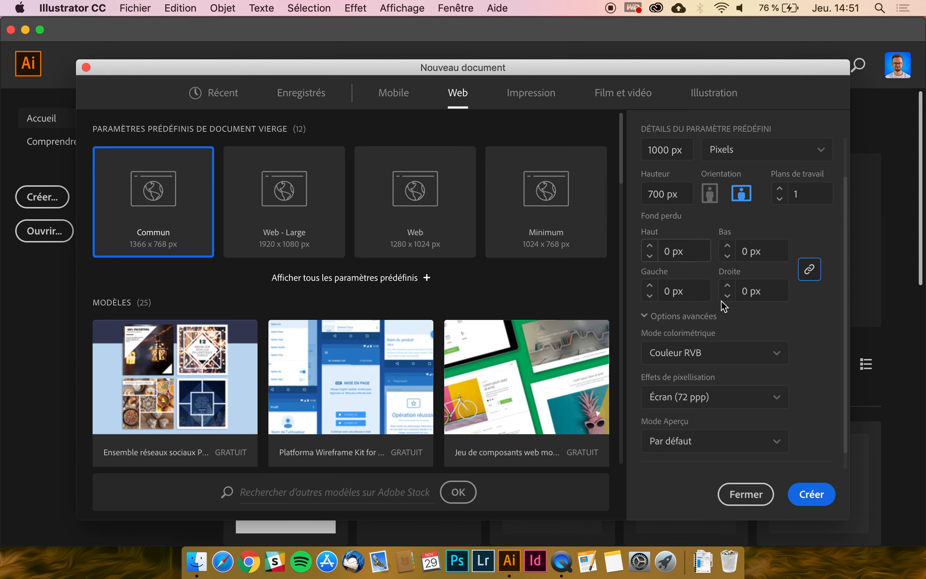
scroll(725, 304, down, 1)
scroll(725, 304, down, 1)
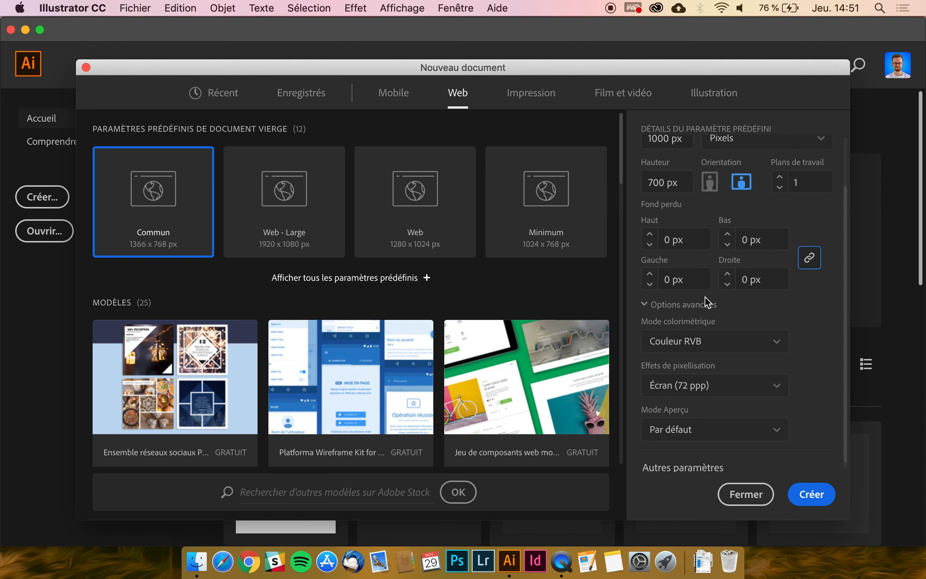
scroll(704, 301, down, 1)
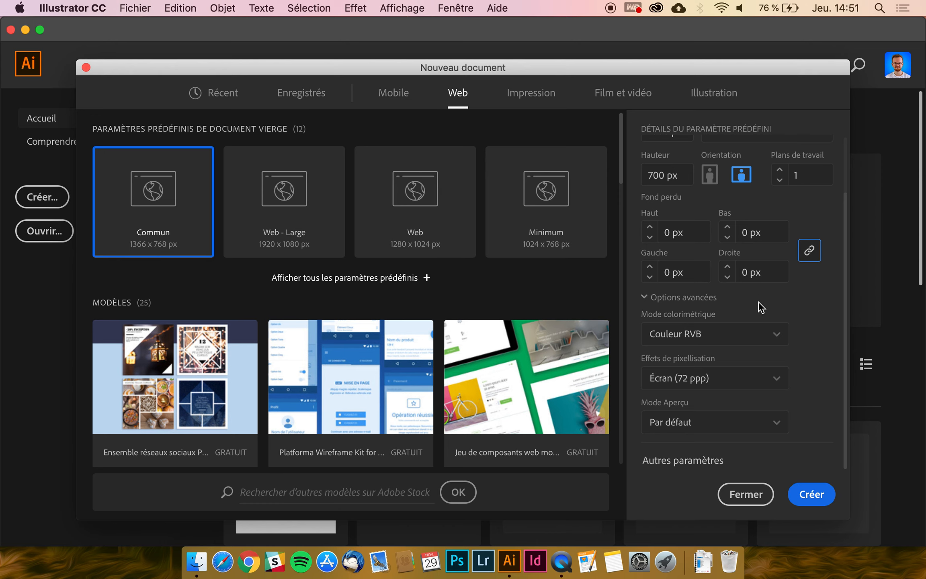
- Review the colour modes while keeping Couleur RVB, and set the raster effects resolution to Élevée (300 ppp)
click(780, 336)
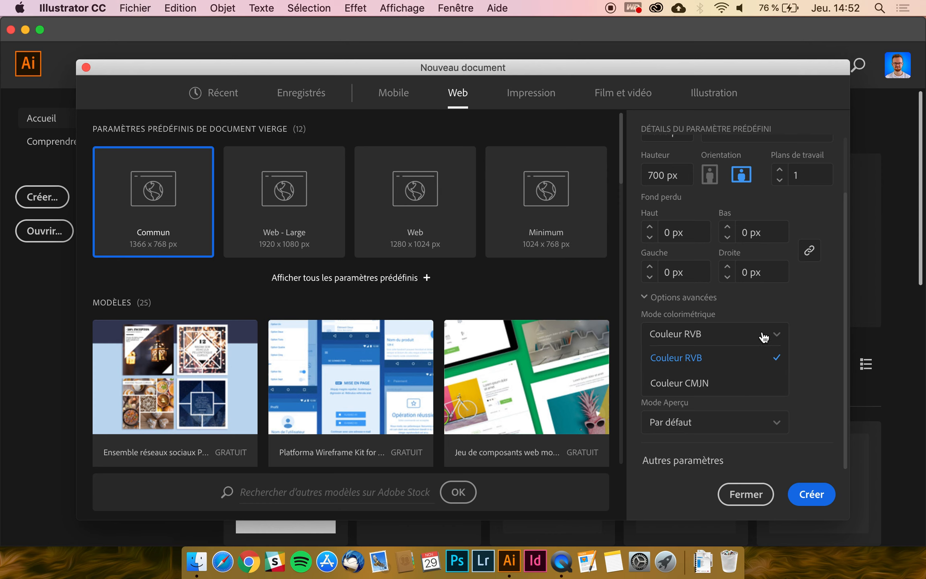
click(808, 334)
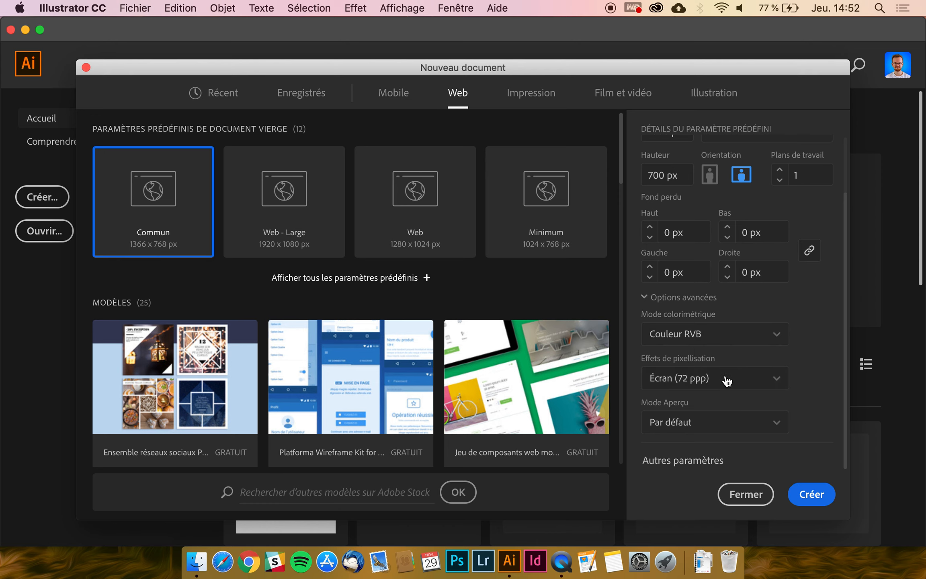
click(778, 383)
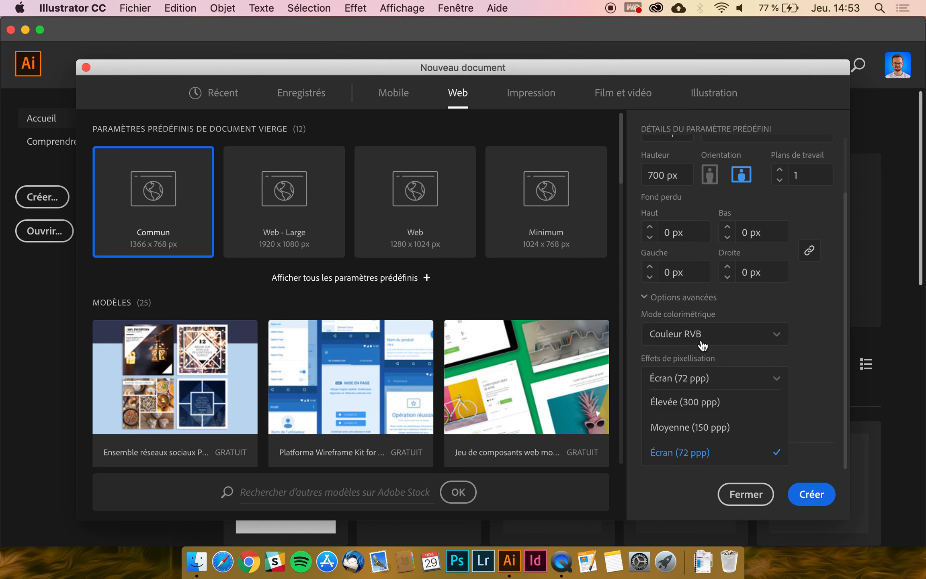
click(711, 409)
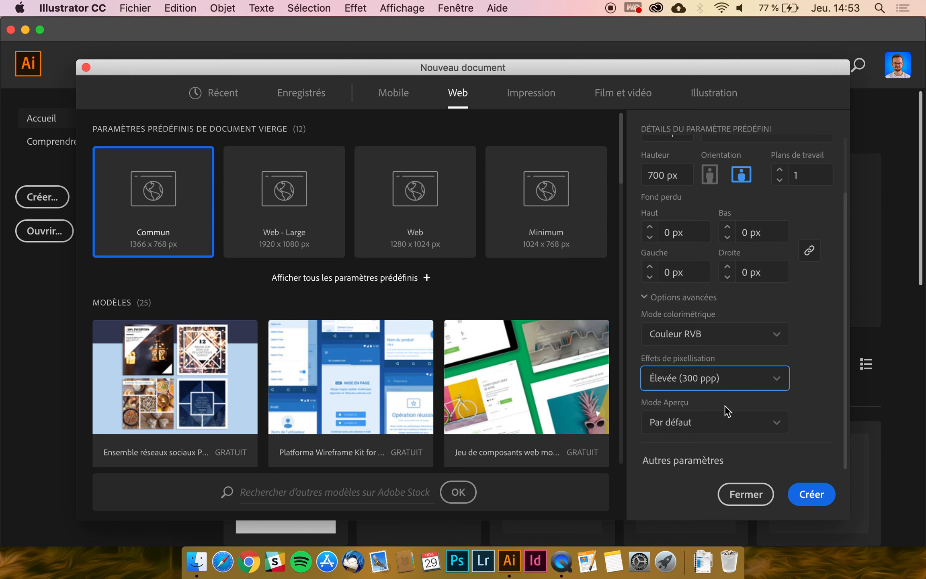
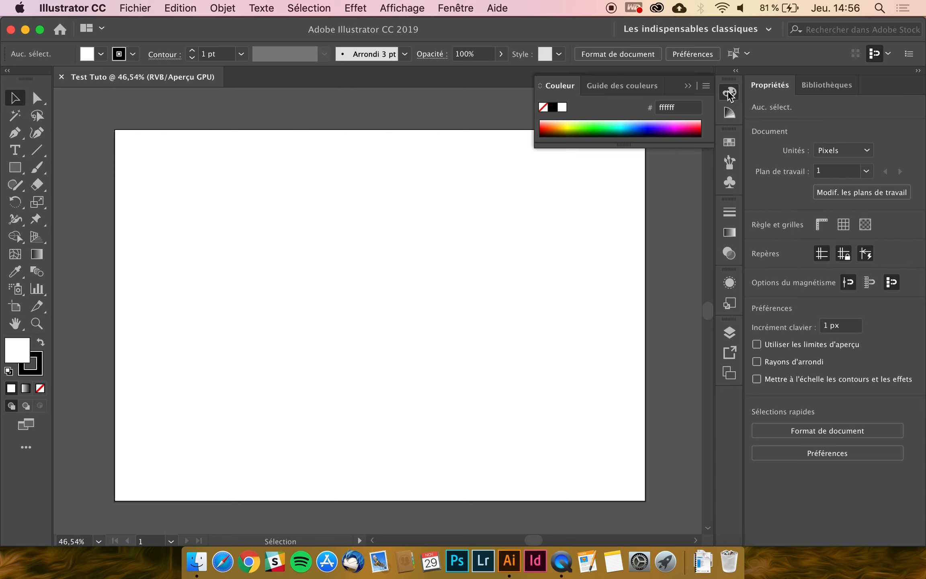
- View the Guide des couleurs panel and collapse it again
click(729, 114)
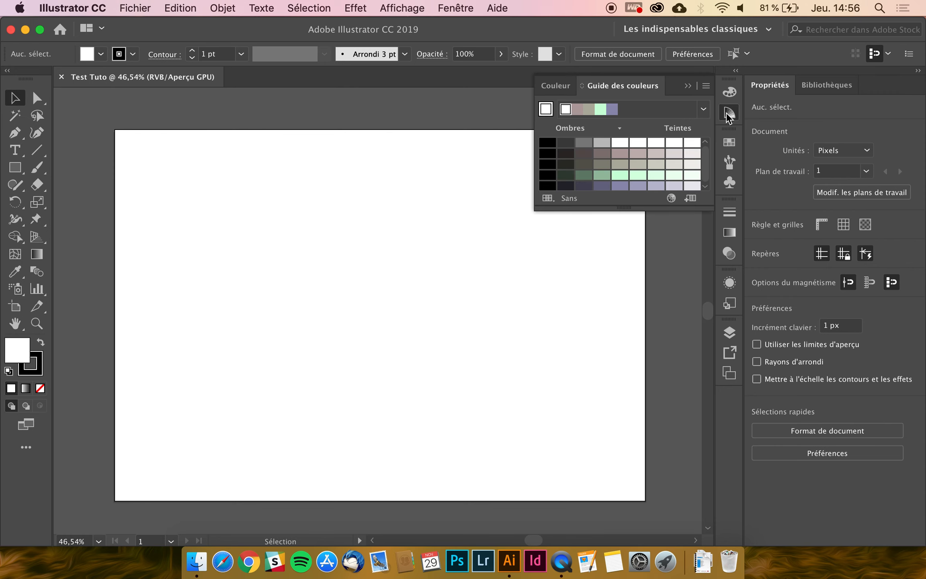
click(728, 113)
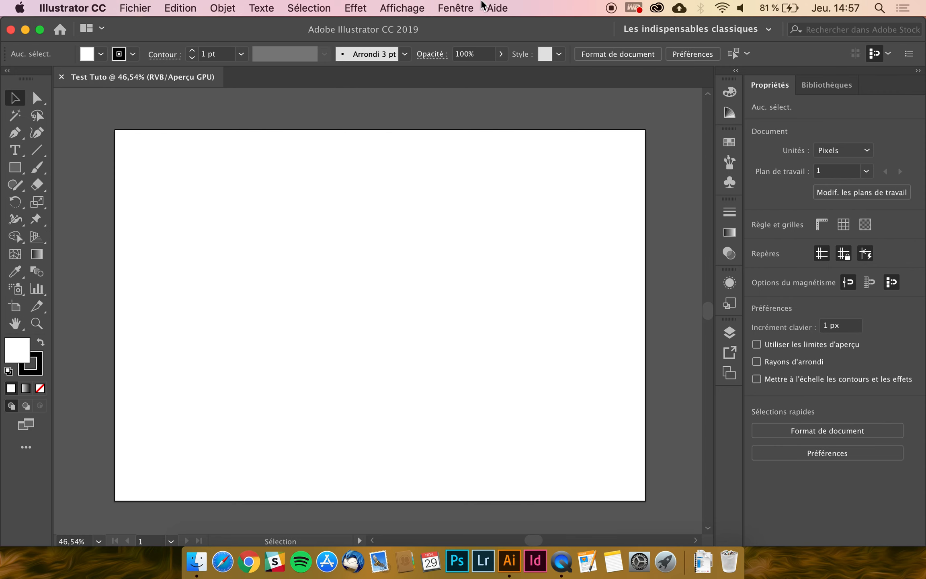
- Show the Caractère panel group and dock it at the end of the collapsed icon column
click(473, 6)
scroll(523, 442, down, 10)
mouse_move(466, 392)
click(692, 392)
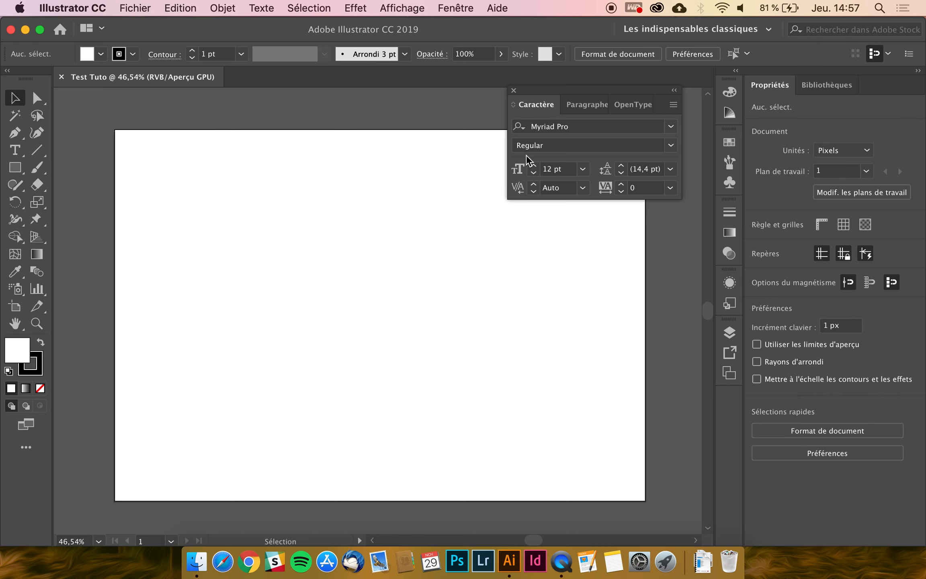
drag(545, 93, 730, 410)
- Collapse the Propriétés and Bibliothèques dock to icons, float the panel columns, and dock them side by side again
drag(730, 71, 753, 88)
click(918, 70)
drag(909, 71, 831, 122)
mouse_move(750, 93)
mouse_down()
mouse_move(704, 100)
mouse_move(747, 98)
mouse_up()
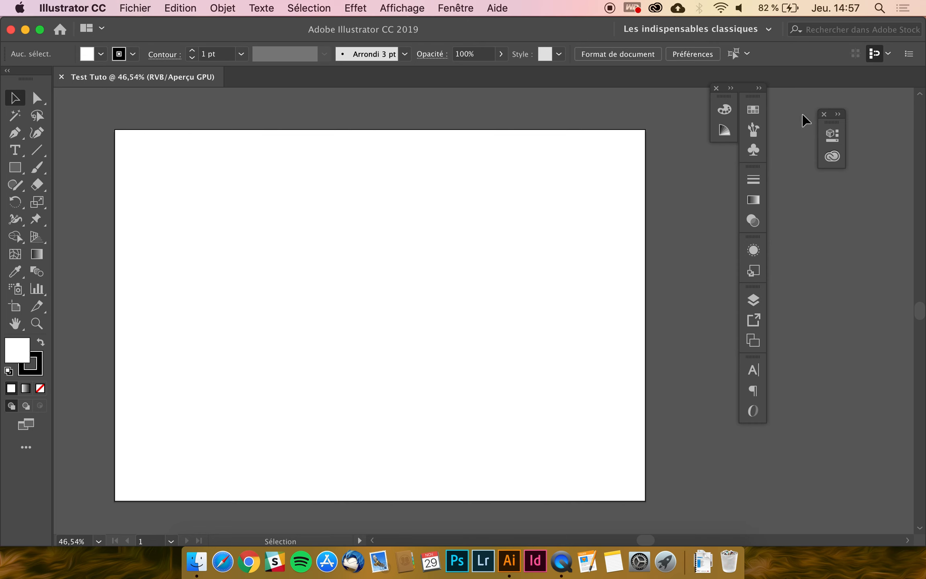
drag(823, 124, 915, 93)
drag(753, 95, 895, 109)
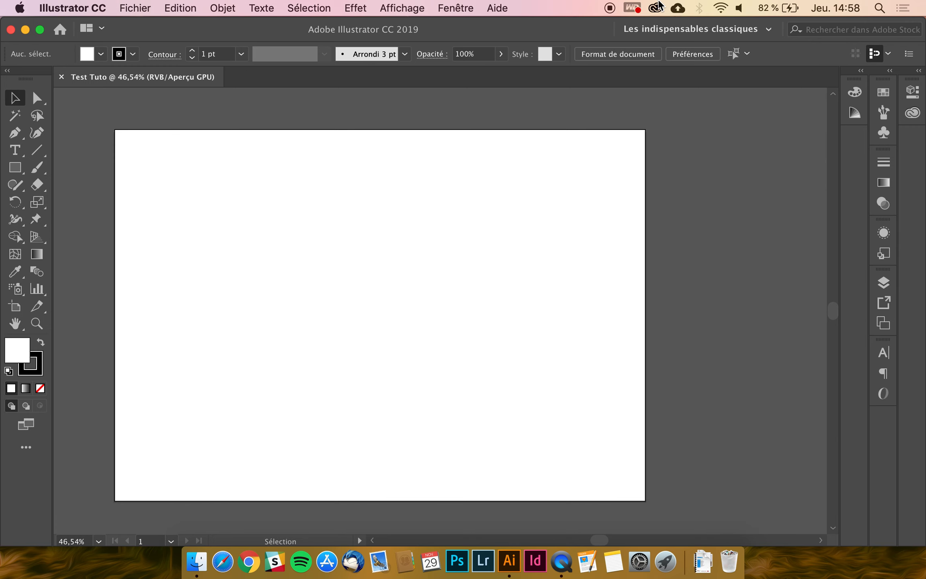
- Reset the Les indispensables classiques workspace to its default layout
click(766, 30)
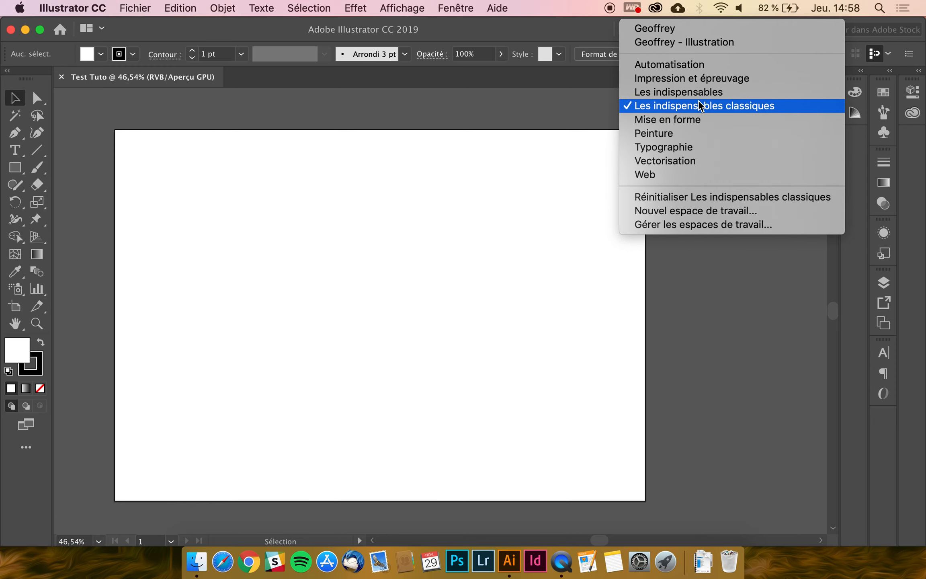
click(698, 197)
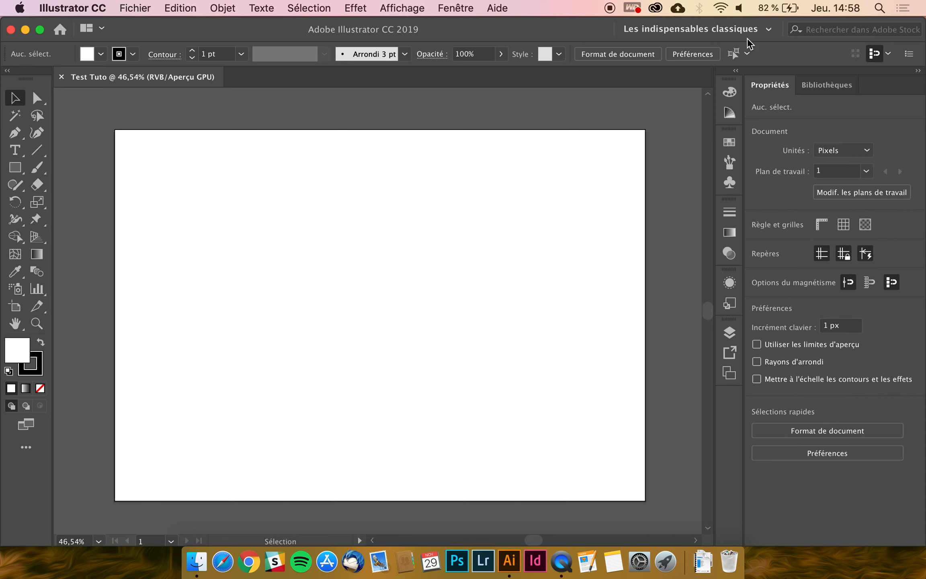
- Detach the Nuancier, Formes and Symboles panels from the collapsed icon column and close them
drag(730, 191, 623, 166)
drag(730, 162, 646, 165)
drag(730, 142, 653, 133)
click(653, 127)
click(642, 142)
click(614, 149)
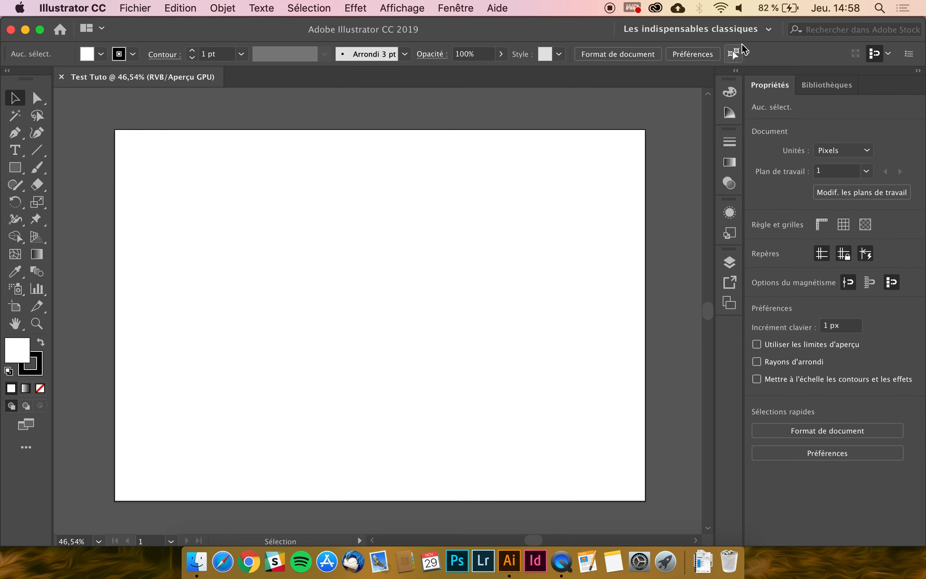
- View the dialog for saving a new workspace and dismiss it without saving
click(758, 30)
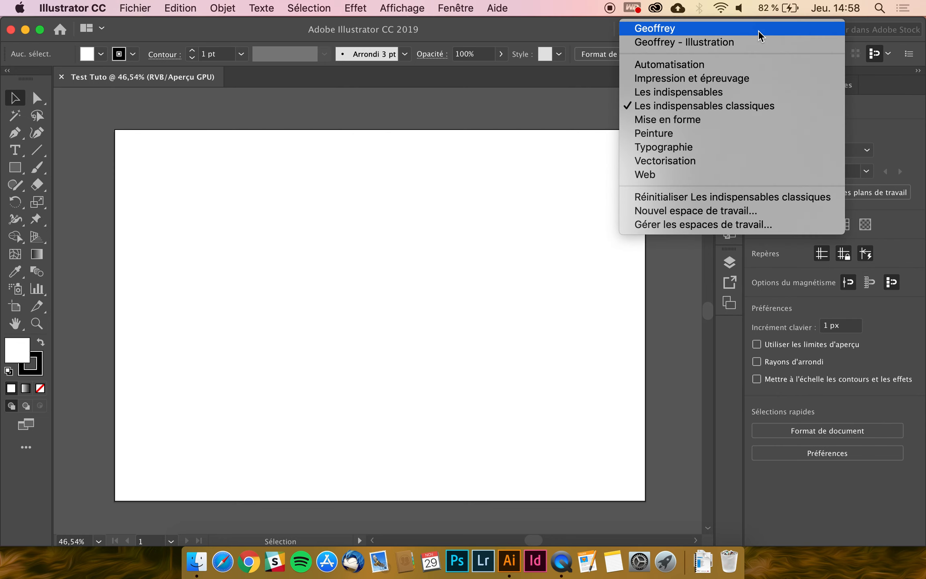
click(693, 209)
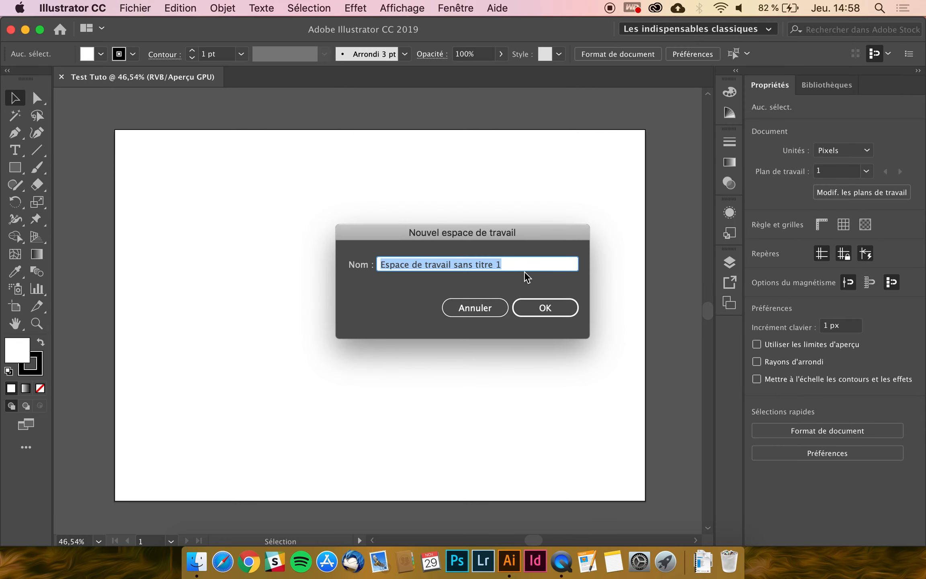
click(466, 309)
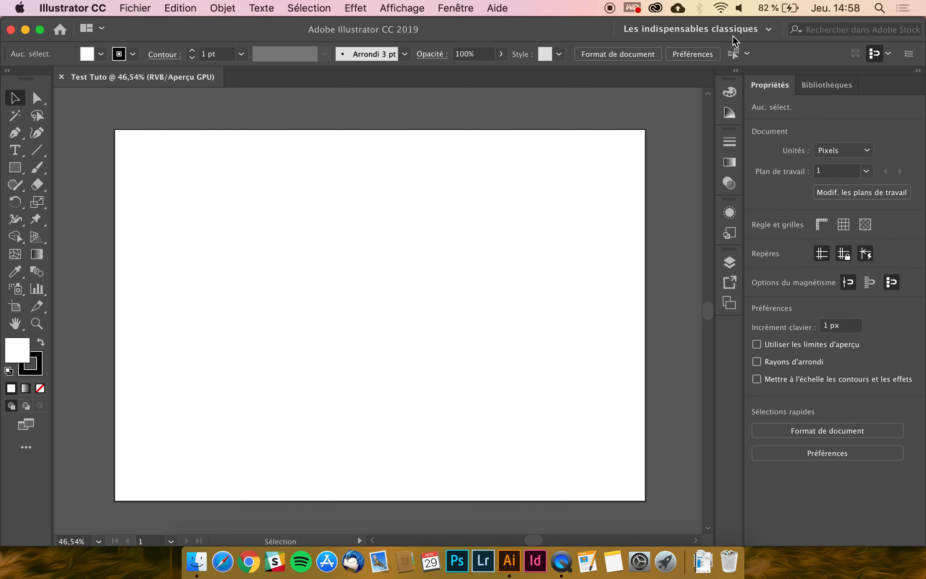
- Try the first custom workspace and the custom Illustration workspace
click(733, 35)
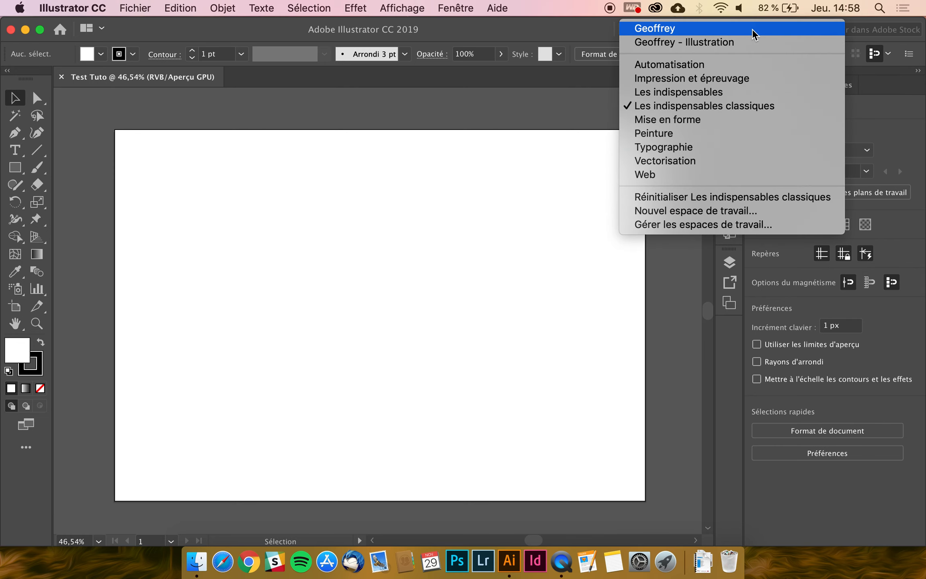
click(693, 30)
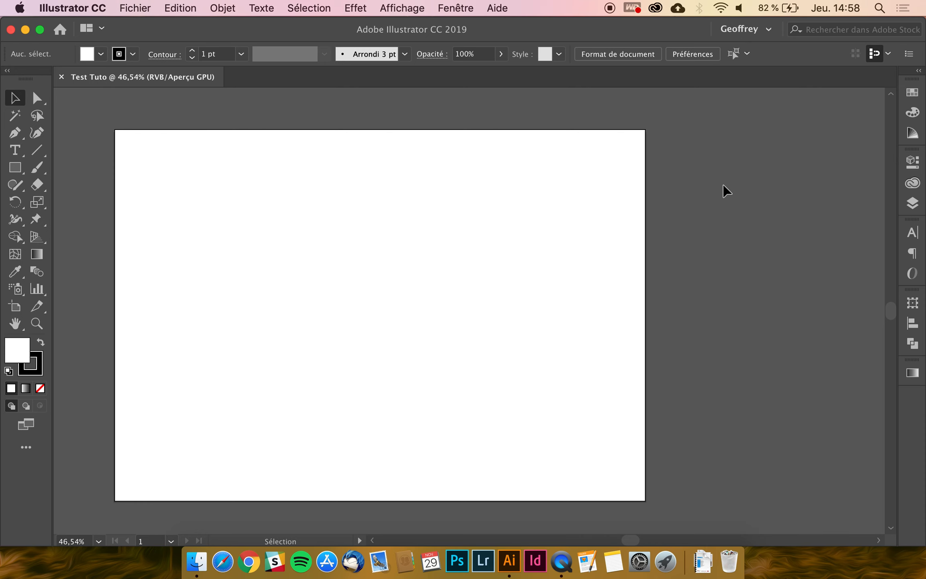
click(754, 29)
click(759, 42)
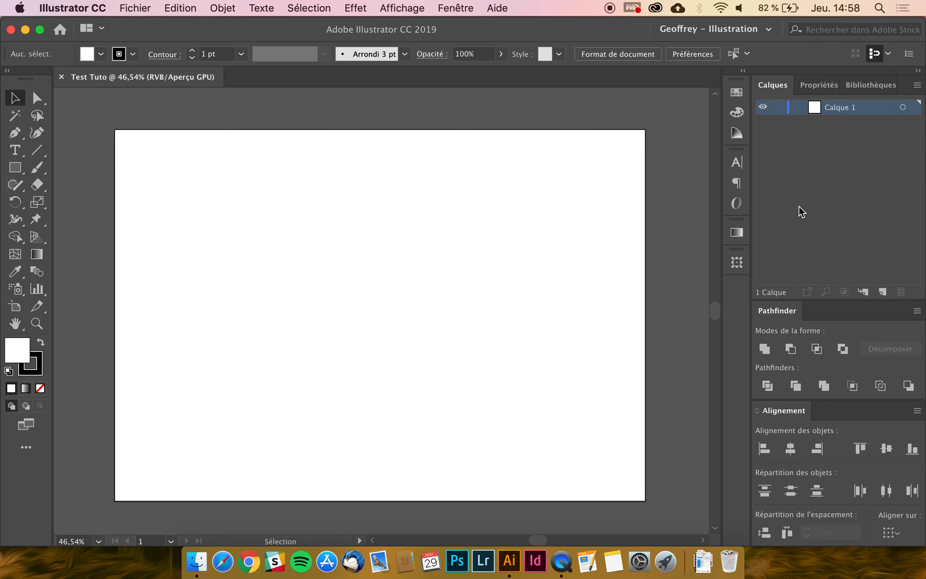
- Examine the saved custom workspaces in the workspace management dialog and cancel without changes
click(747, 29)
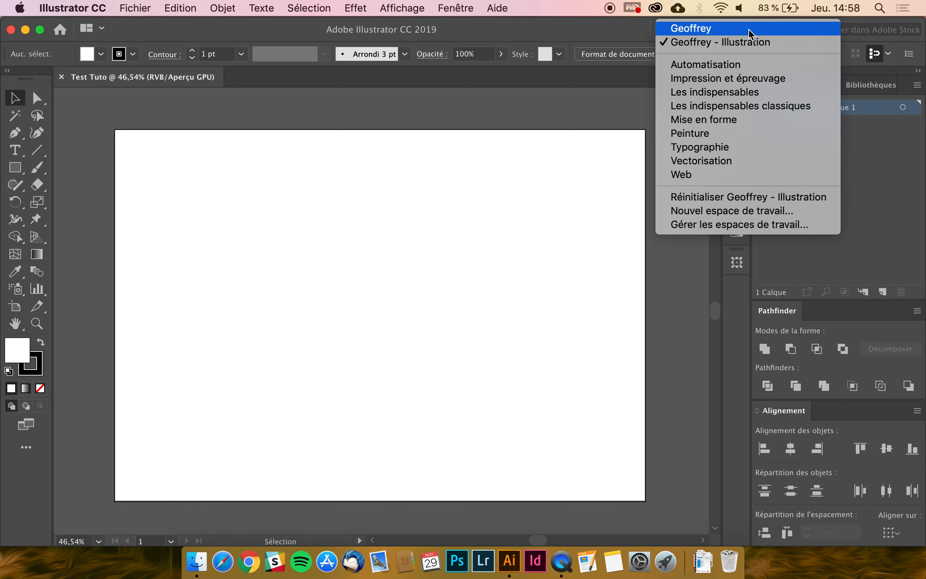
click(709, 225)
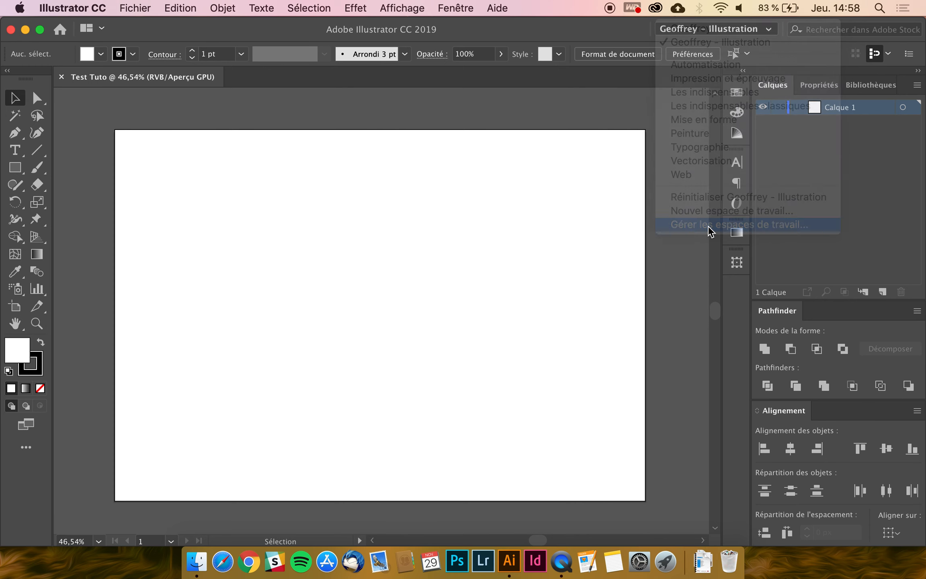
click(448, 239)
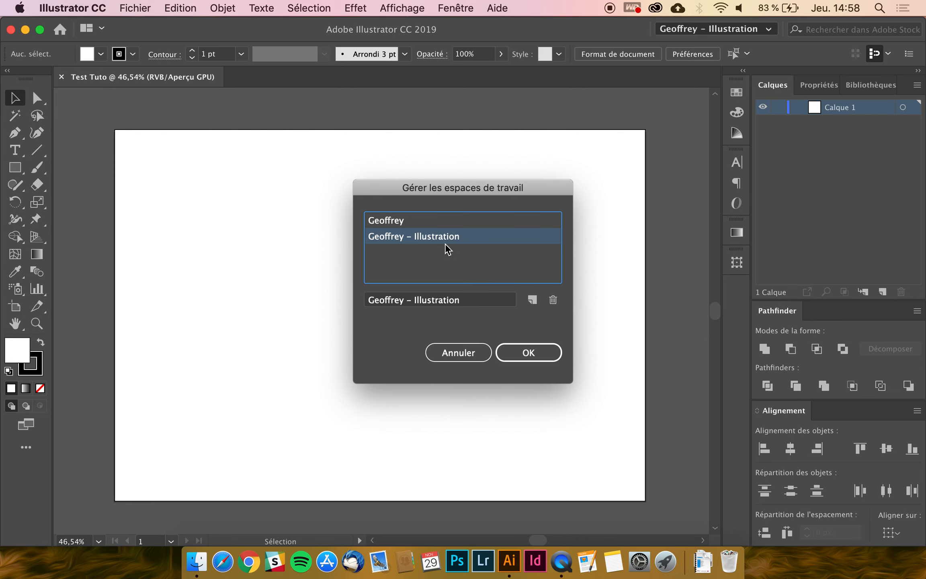
click(465, 364)
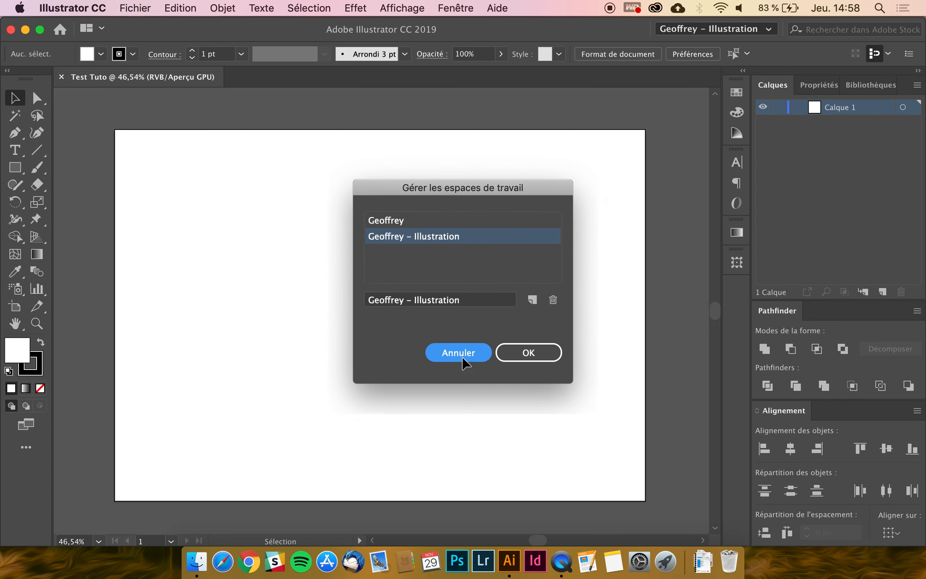
- Try the Peinture and Typographie workspaces
click(743, 32)
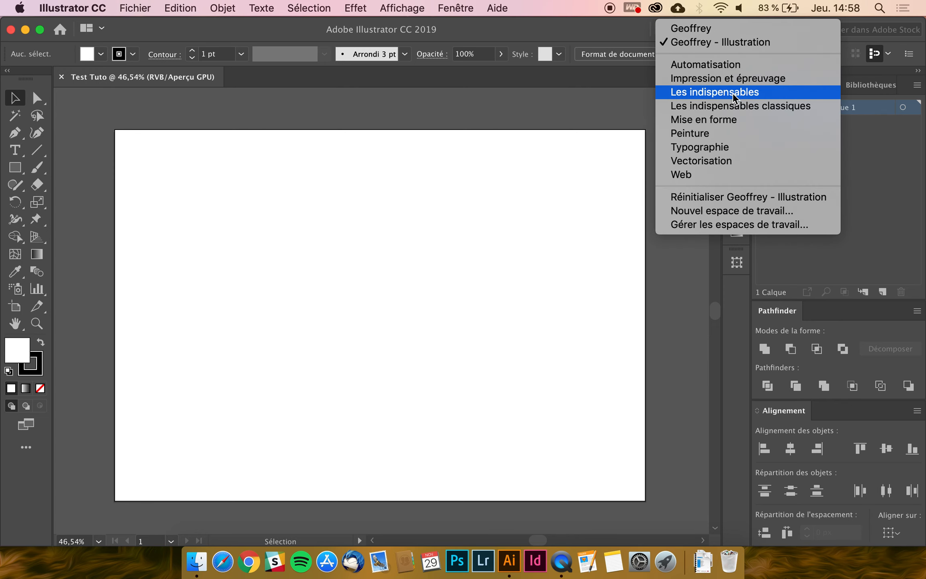
click(733, 139)
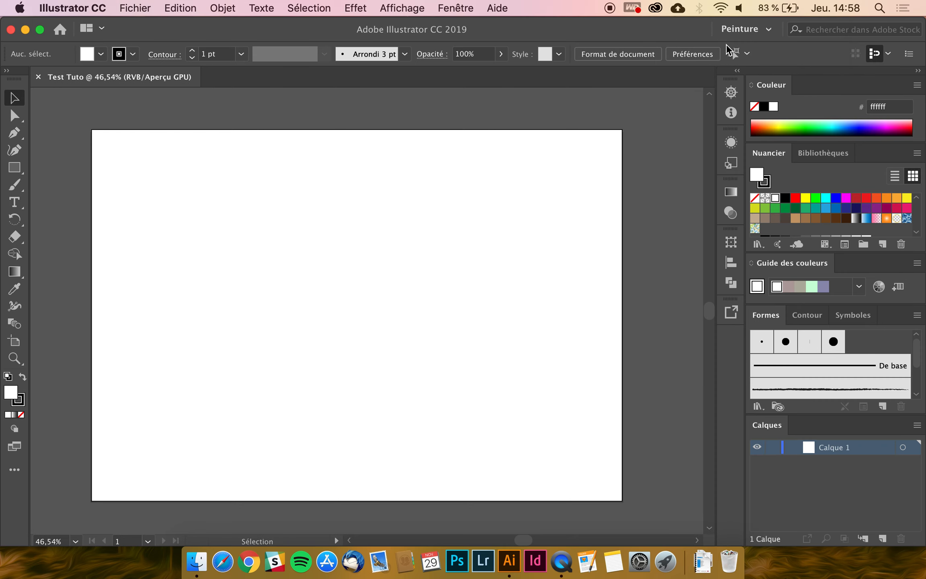
click(747, 29)
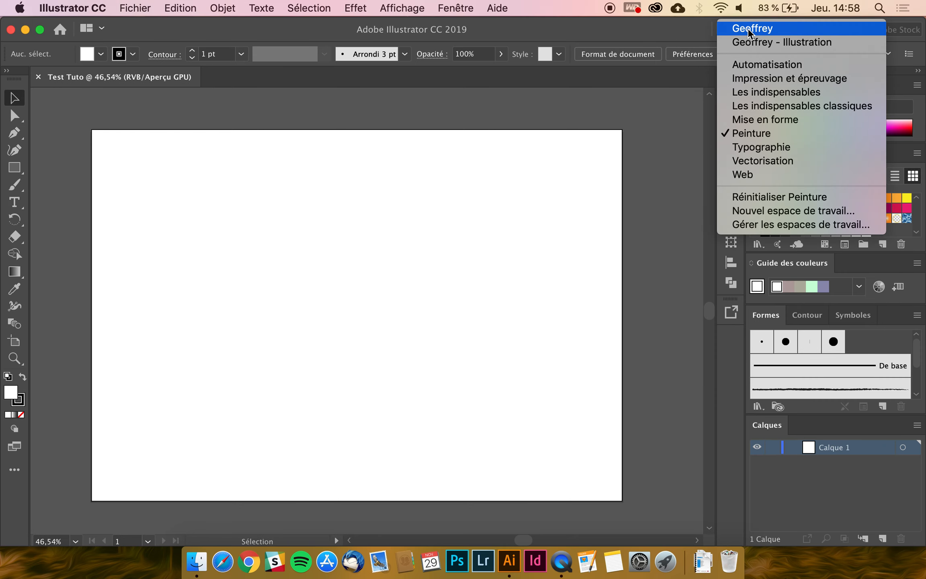
click(757, 149)
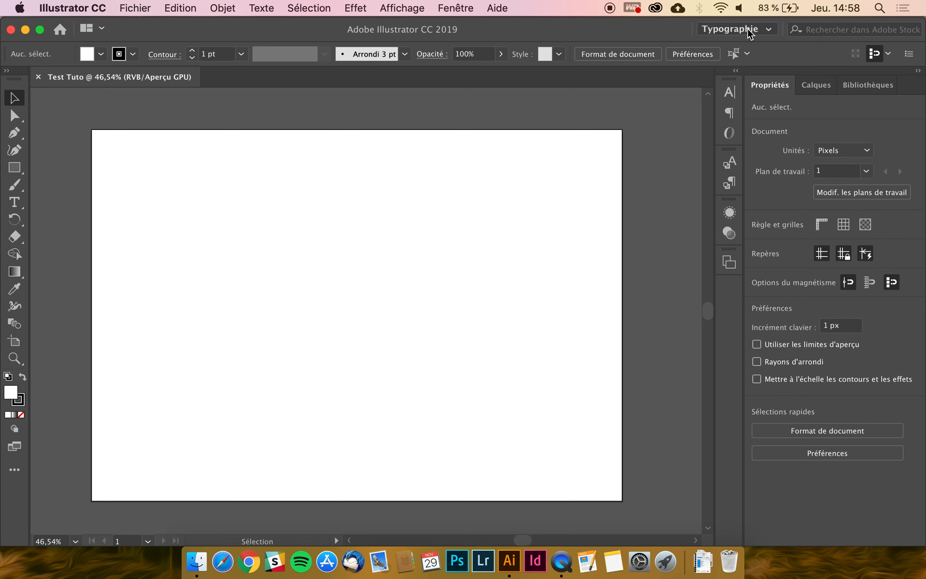
- Switch back to the Les indispensables classiques workspace
click(752, 29)
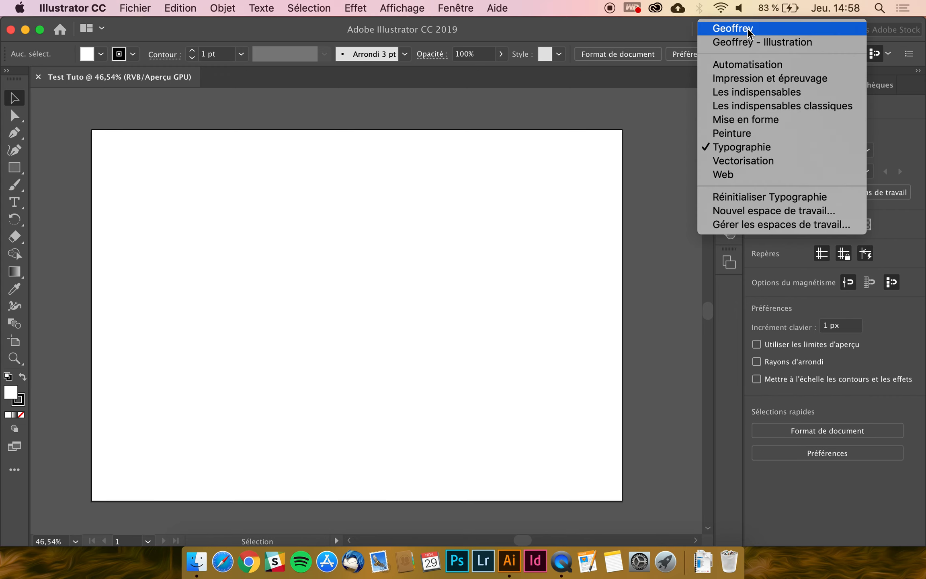
click(751, 106)
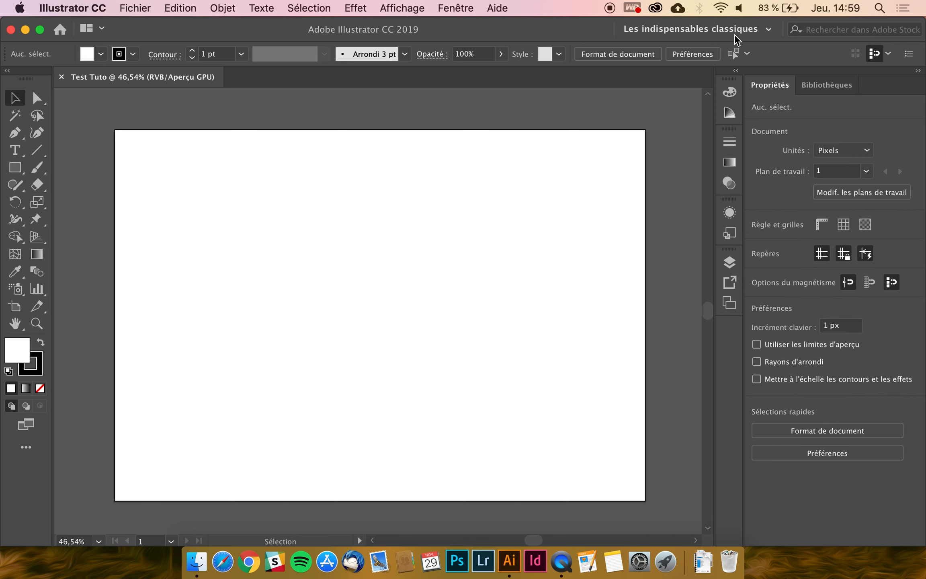
click(765, 34)
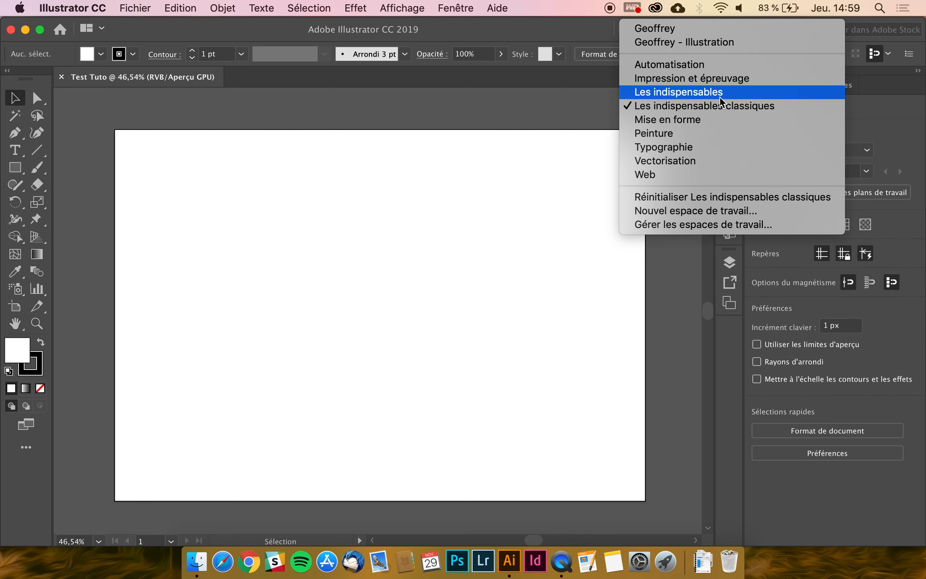
click(642, 334)
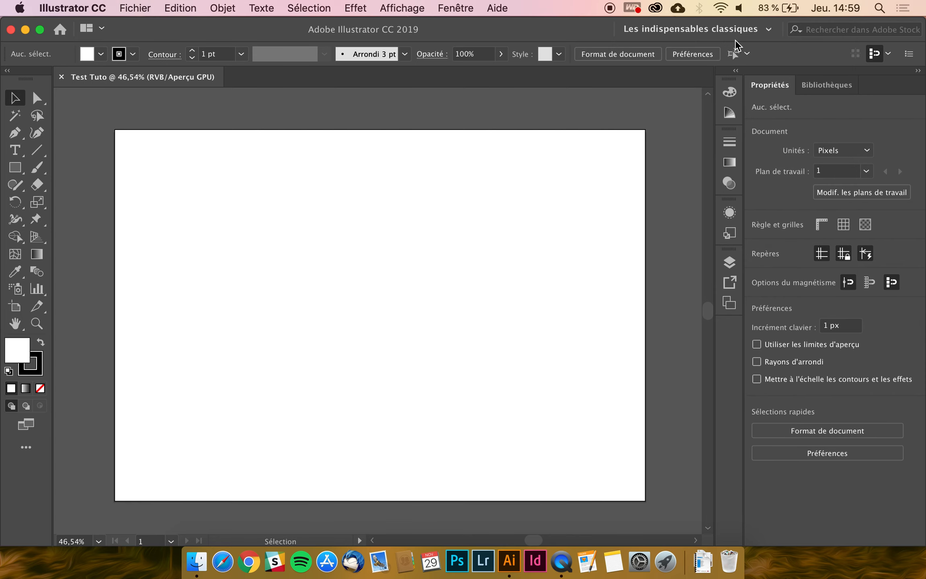
click(736, 33)
click(689, 107)
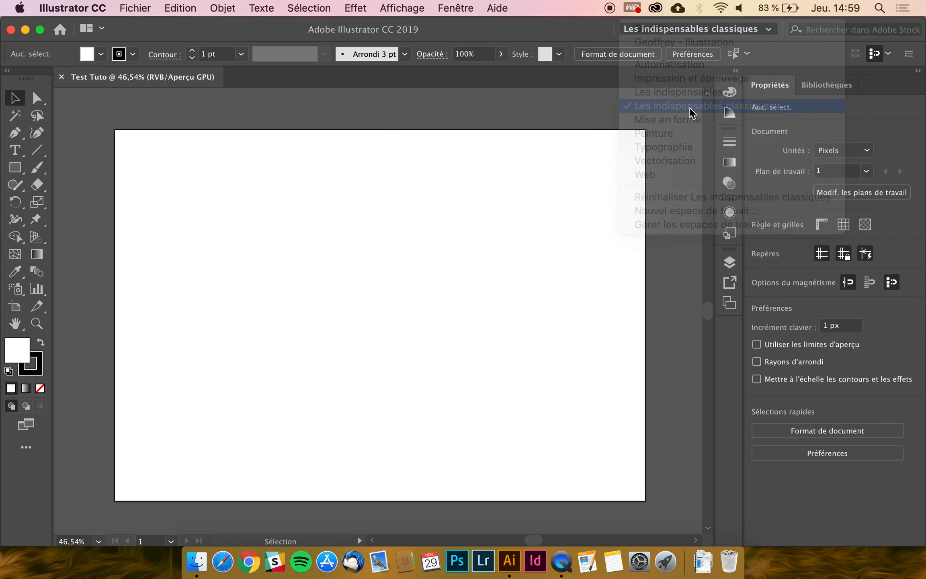
- Zoom out to about 28% so the whole artboard has free space around it
scroll(527, 241, down, 2)
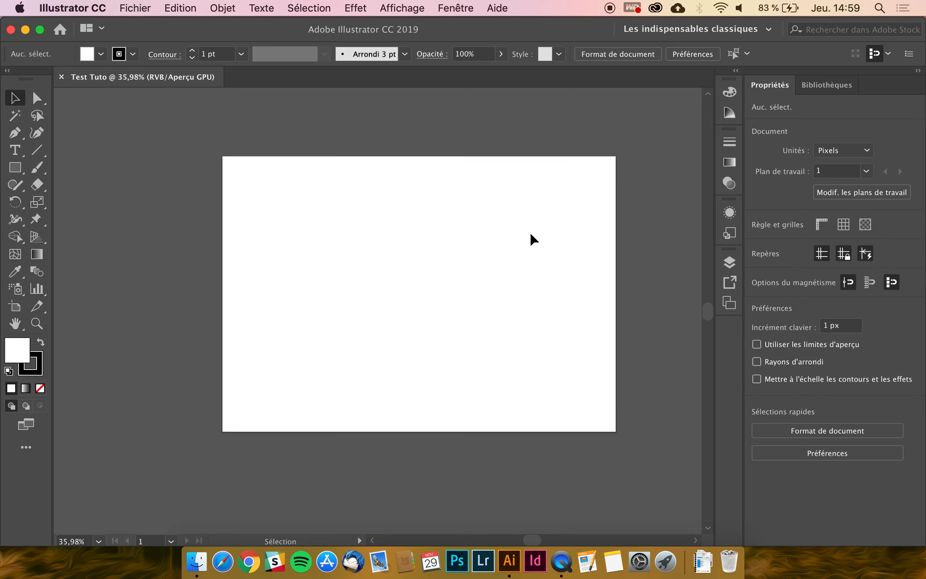
scroll(530, 234, down, 1)
scroll(531, 235, right, 3)
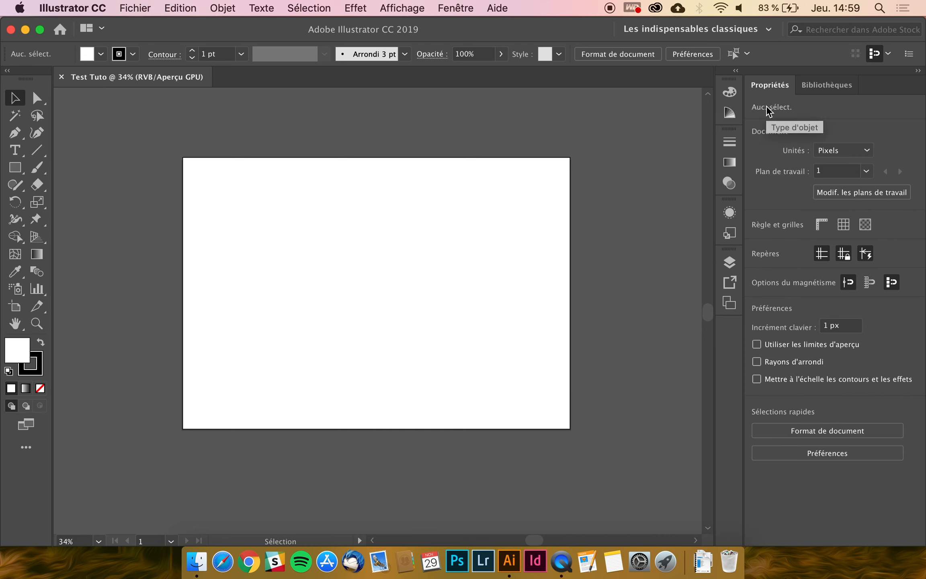
scroll(453, 254, down, 3)
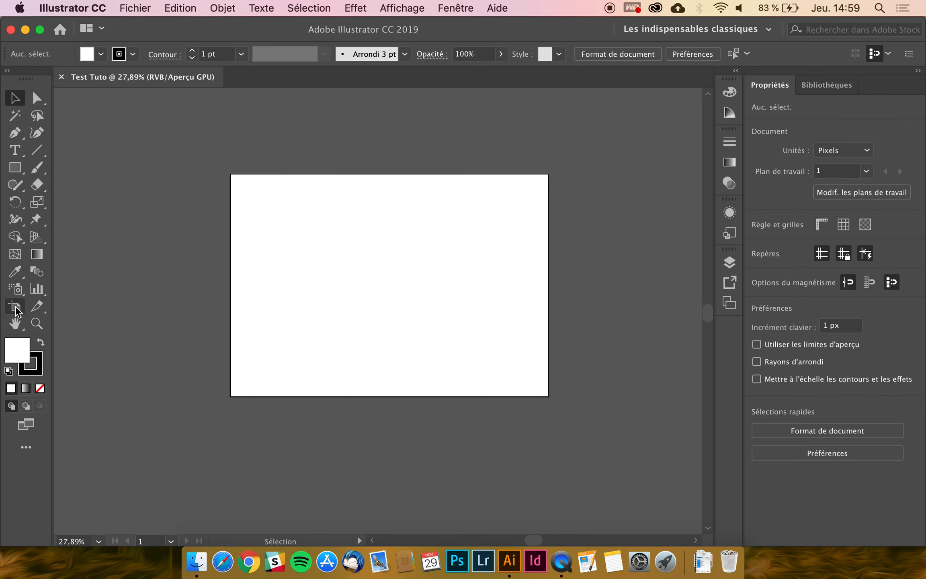
- Narrow the artboard to 887 px wide with the Artboard tool, and stretch it back to 1000 px
scroll(400, 262, up, 3)
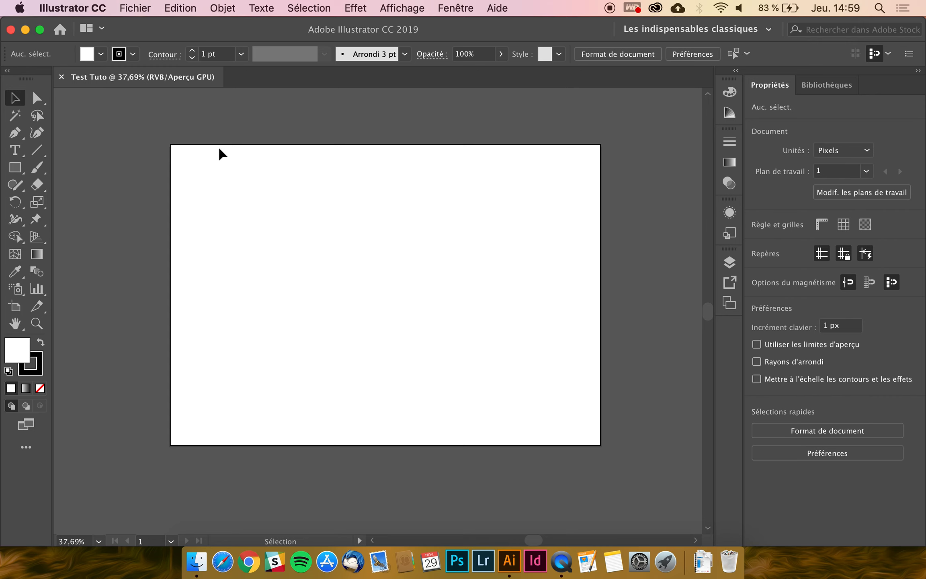
scroll(521, 473, down, 3)
scroll(521, 473, right, 2)
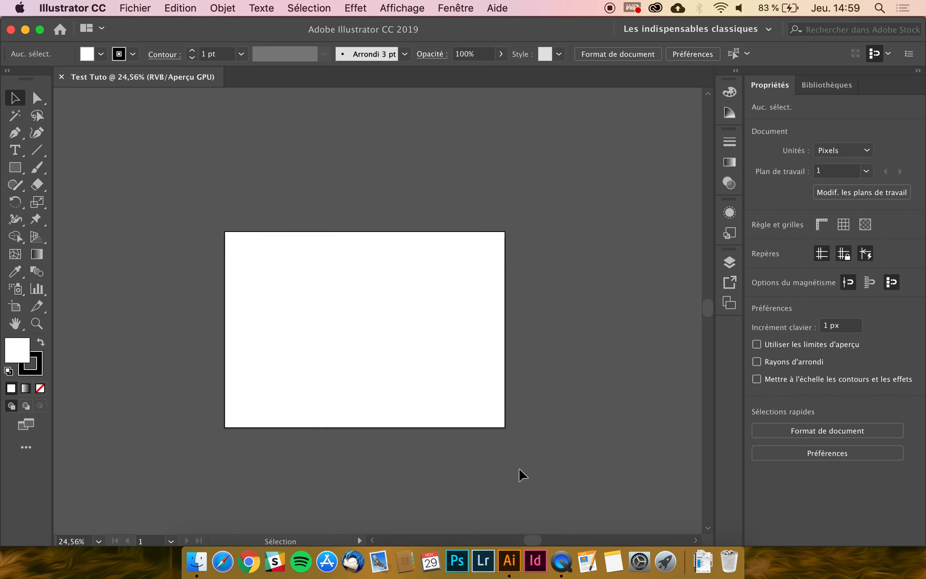
scroll(521, 473, right, 3)
scroll(521, 473, down, 1)
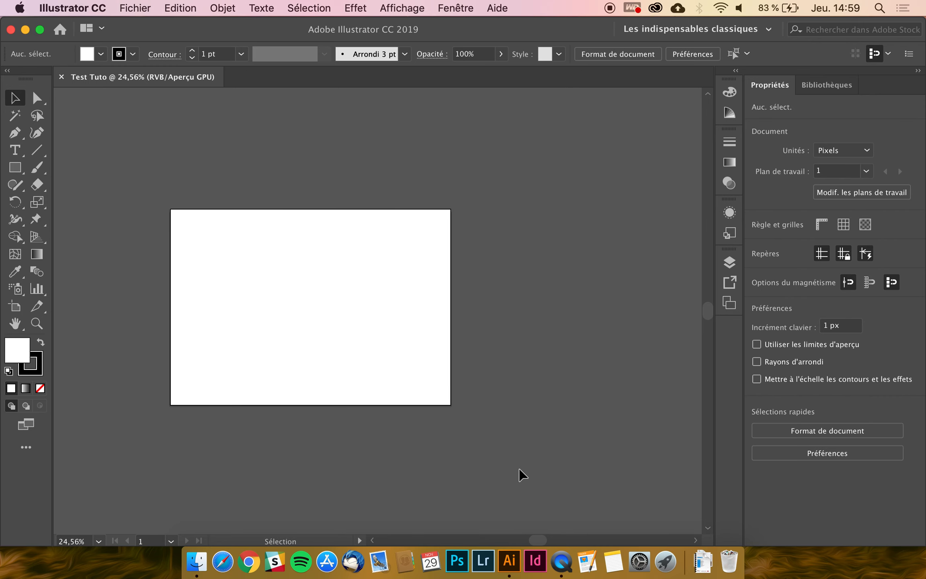
click(14, 307)
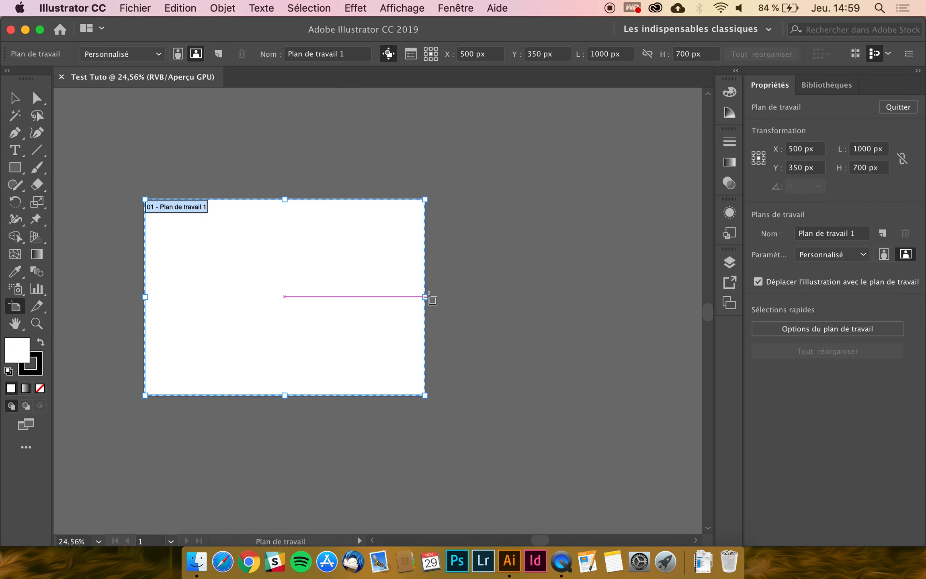
drag(424, 300, 393, 300)
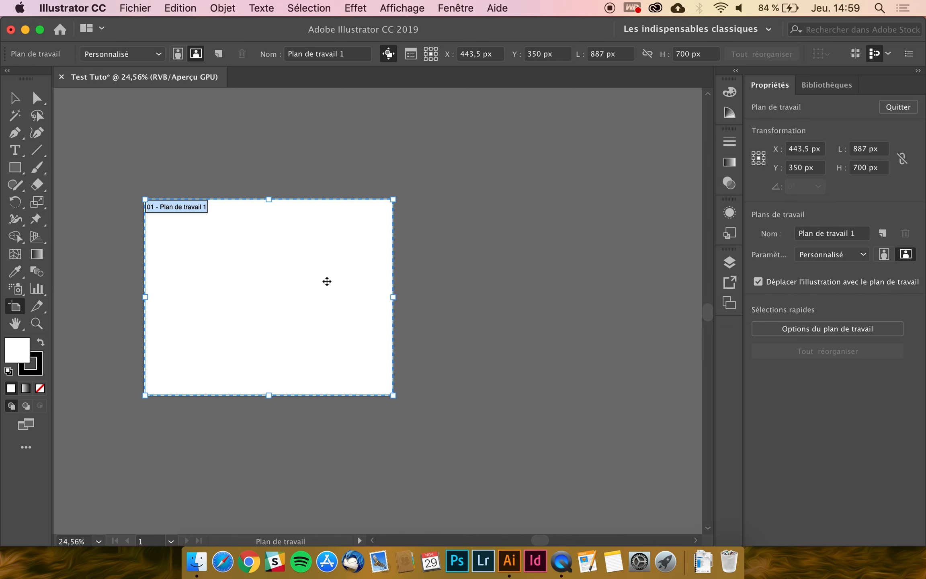
drag(394, 298, 425, 297)
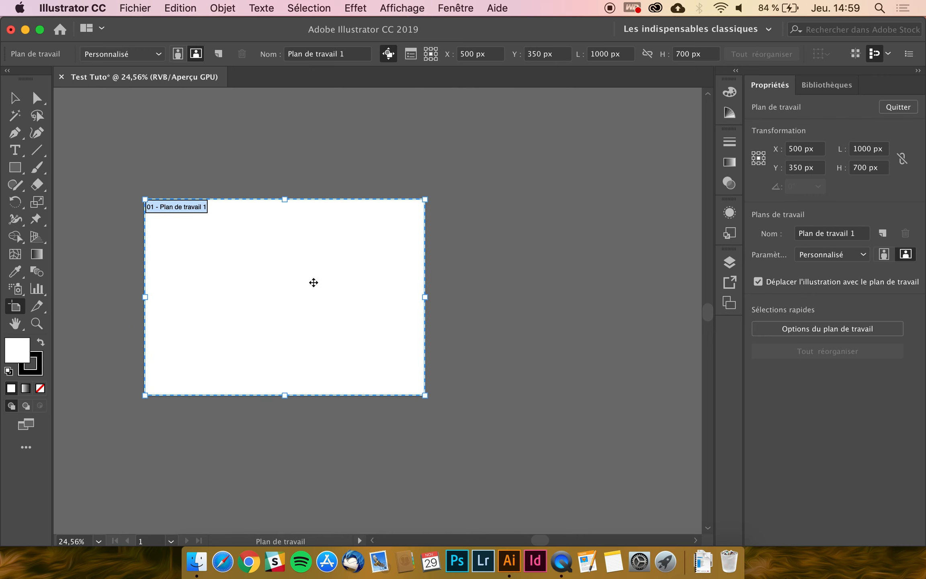
- Set the artboard's height to 800 px and rename it Recto
scroll(313, 283, left, 3)
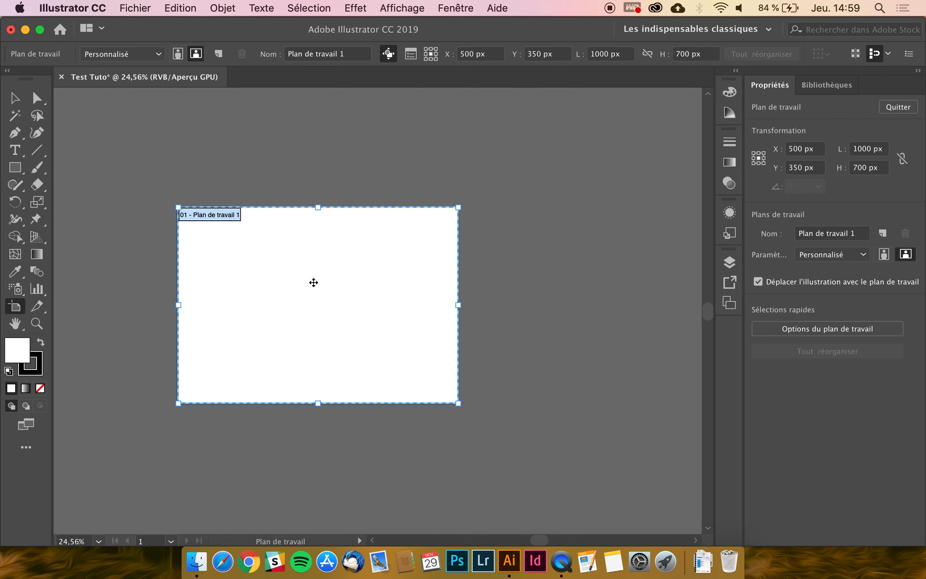
click(705, 53)
text(800)
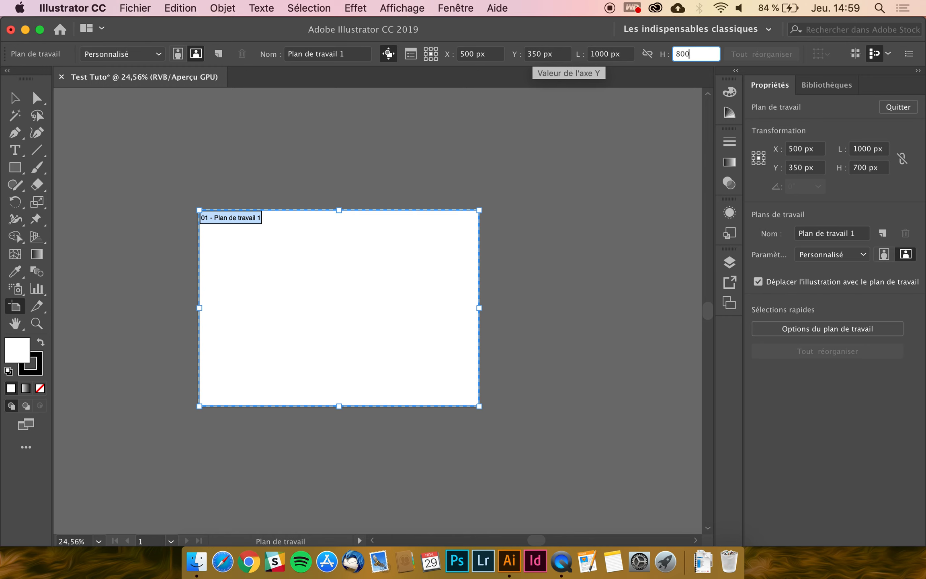
key(Return)
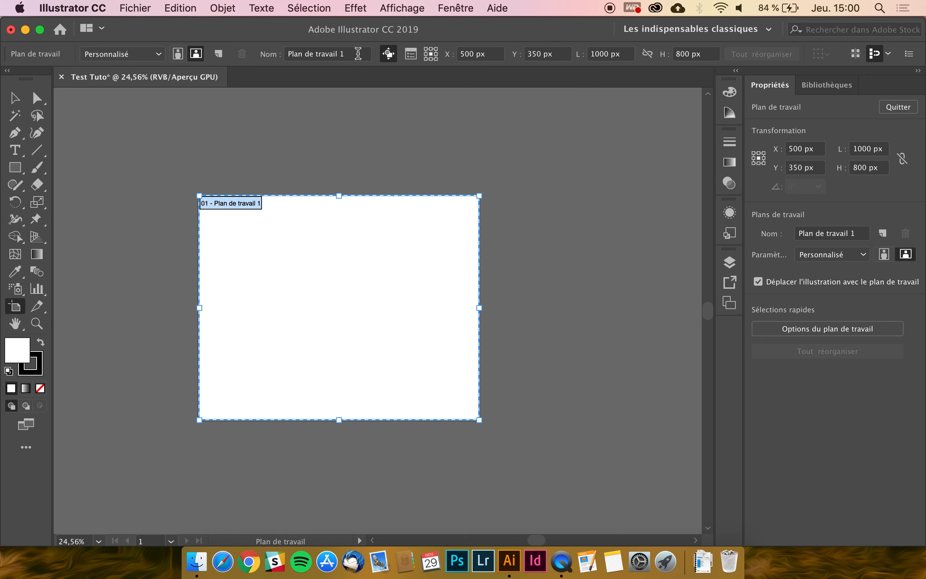
drag(358, 54, 249, 58)
text(Recto)
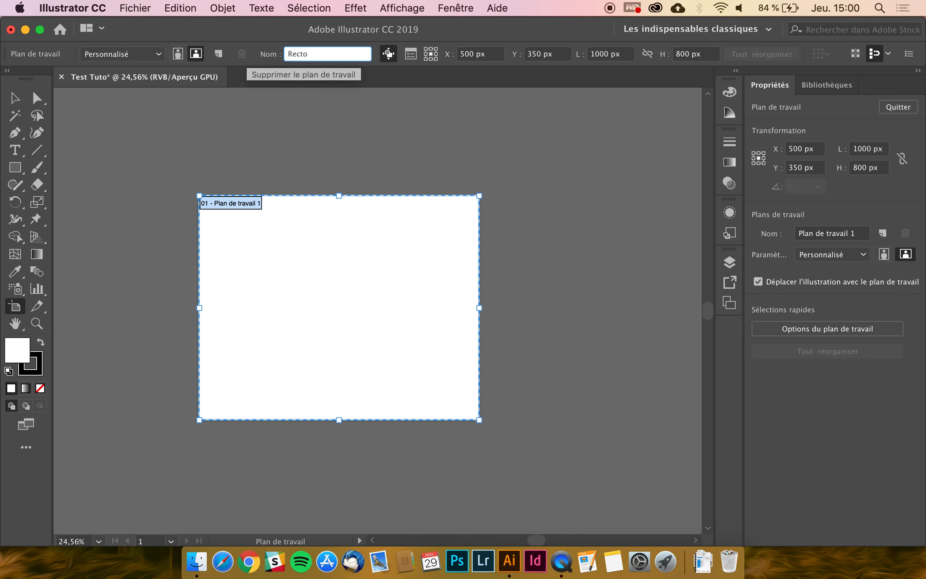
key(Return)
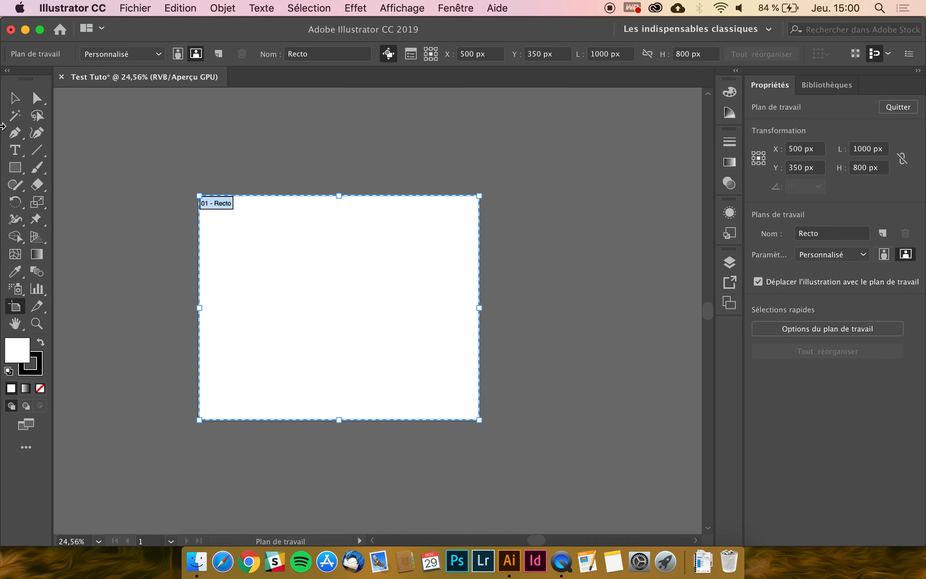
- Add a second 1000 x 800 px artboard beside Recto and name it Verso
click(217, 57)
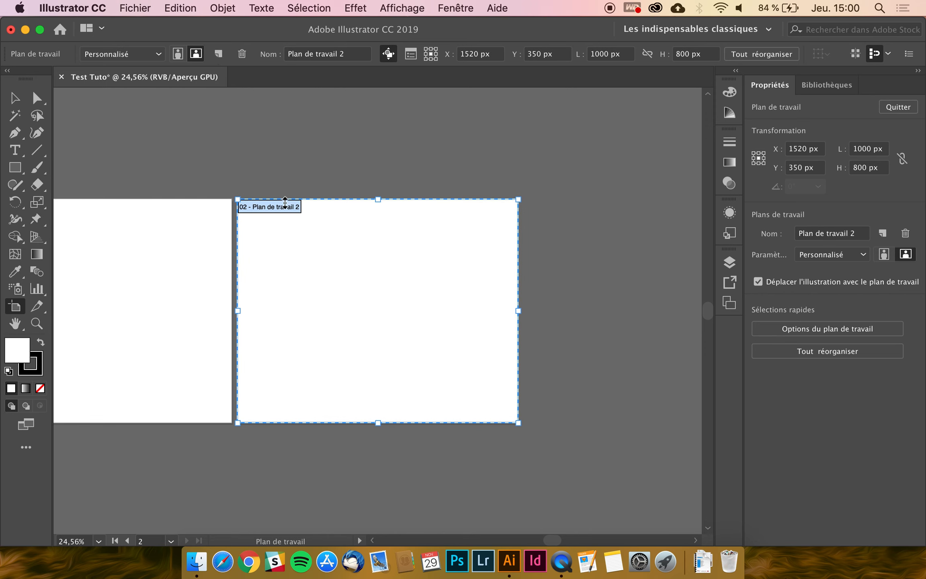
click(348, 53)
text(Verso)
key(Return)
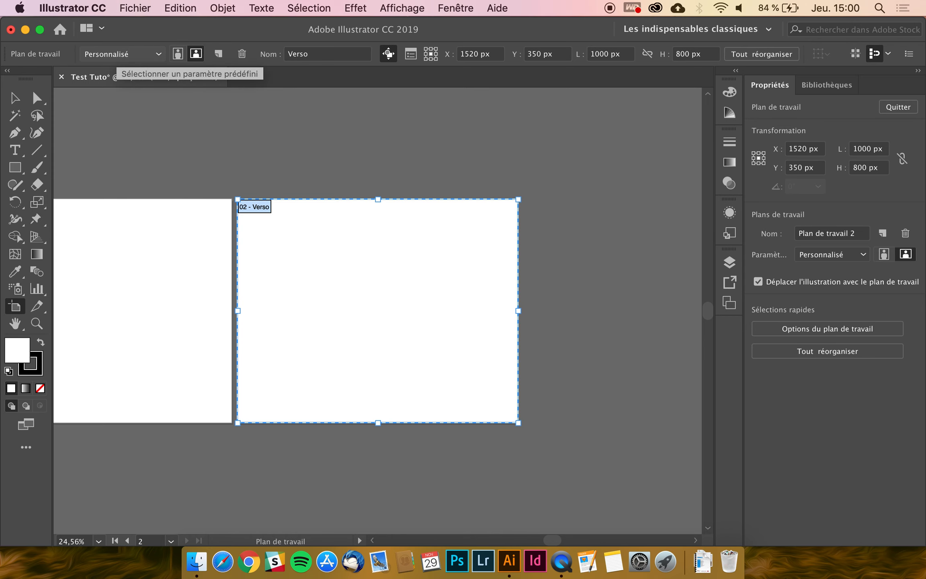
- Shift the Verso artboard to Y 400 px and set it back to Y 350 px
scroll(230, 181, left, 3)
click(215, 251)
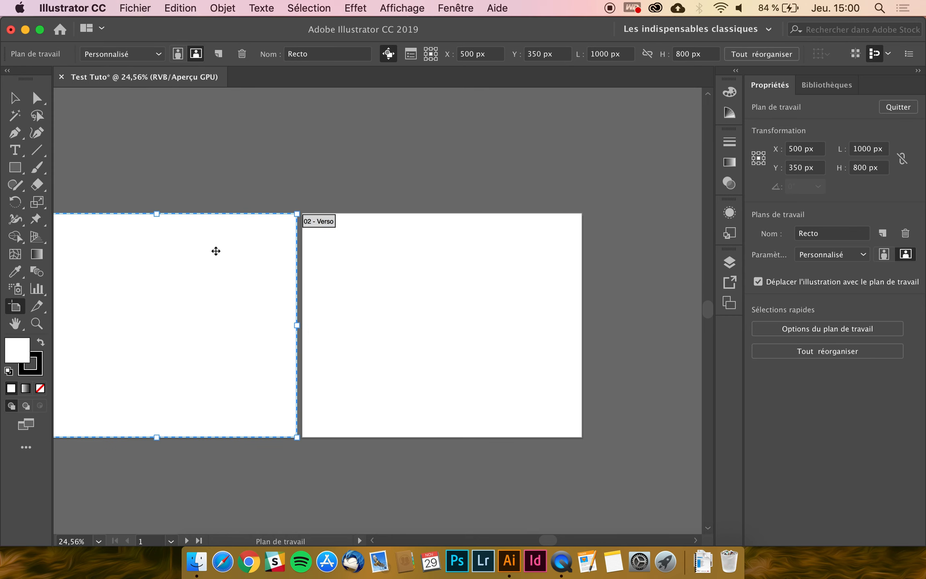
scroll(215, 251, left, 5)
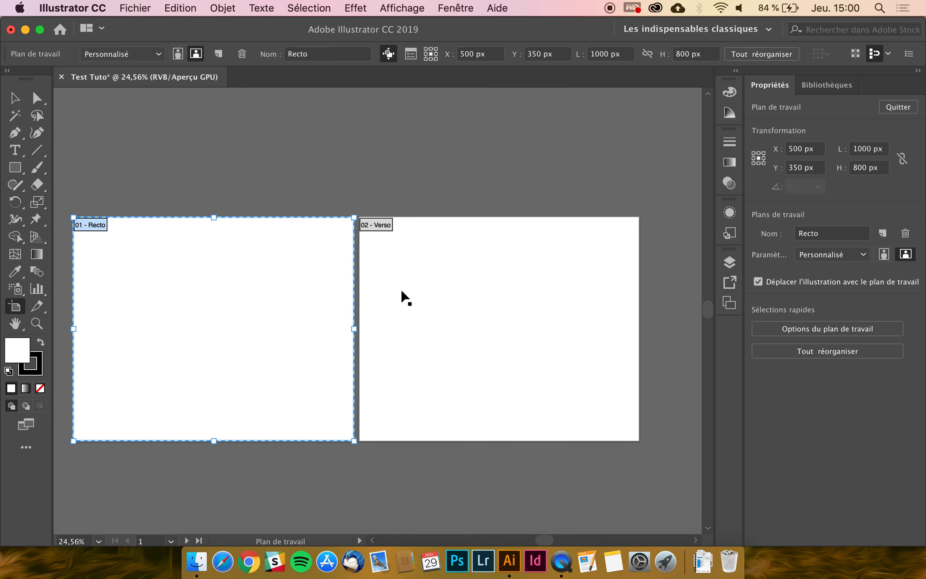
click(409, 295)
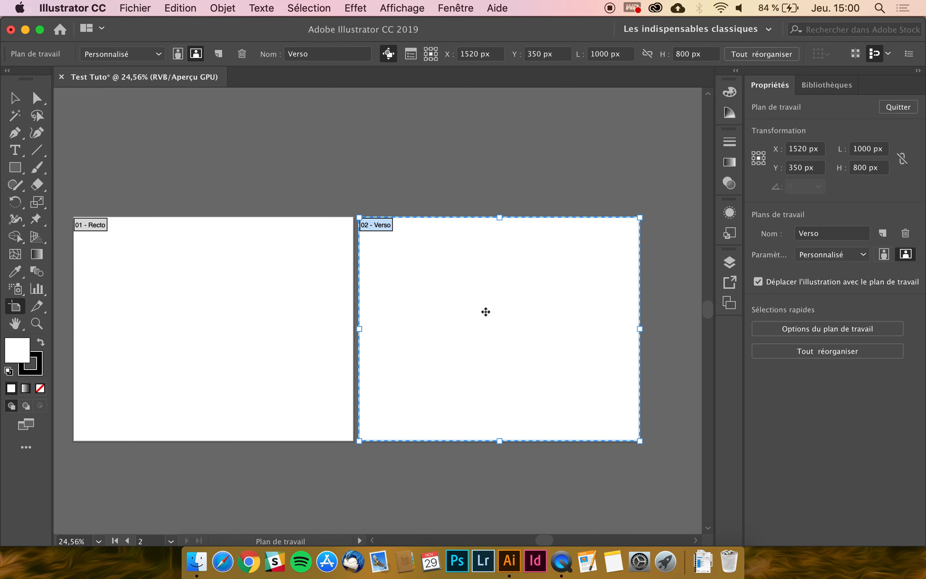
click(557, 50)
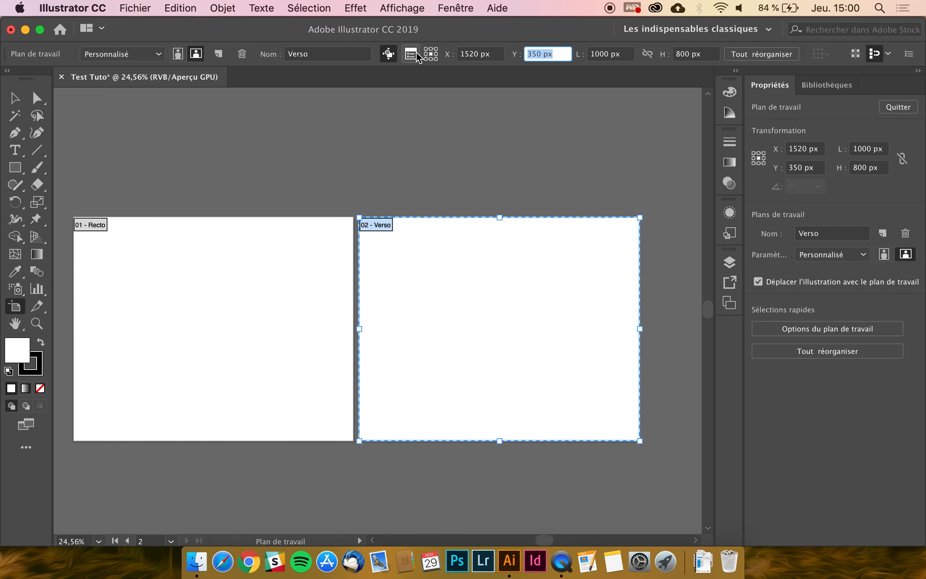
text(400)
key(Return)
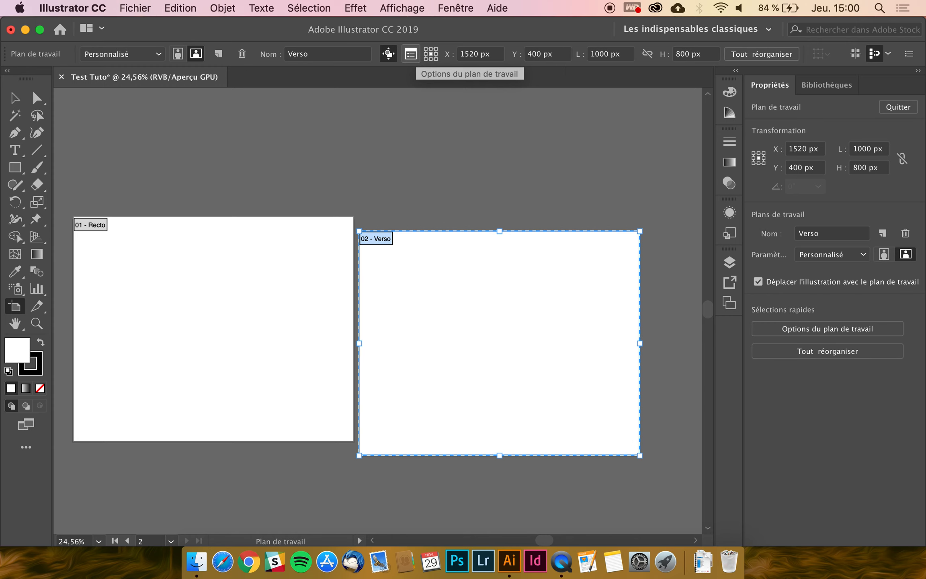
click(557, 53)
text(3)
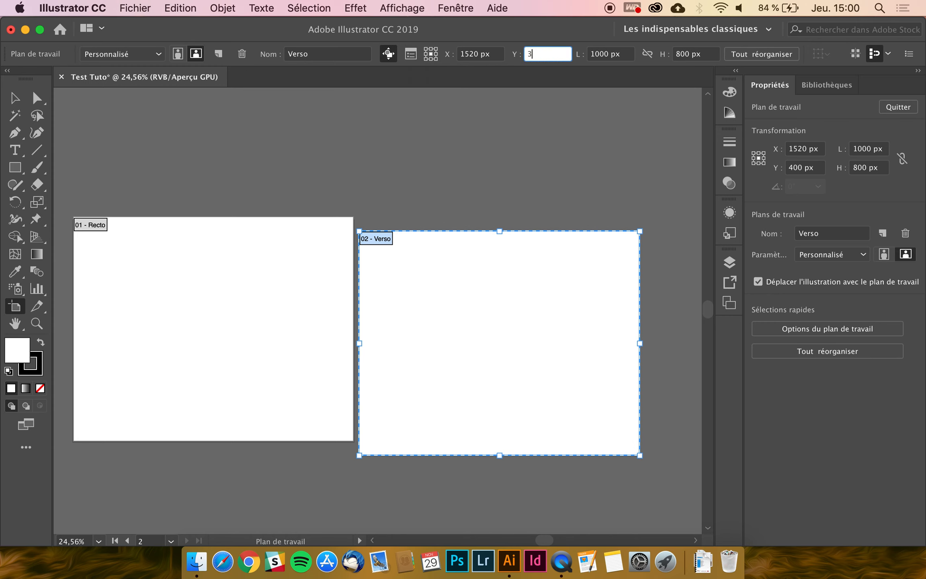
text(50)
key(Return)
- Set the Verso artboard's X position to 1700 px to widen the gap from Recto
click(496, 55)
text(1700)
key(Return)
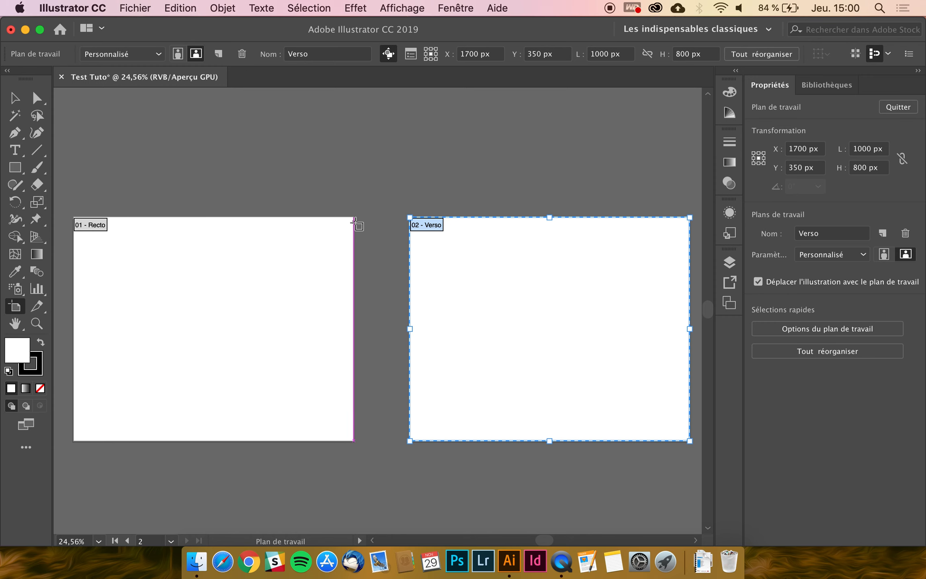
- Draw a third artboard of about 1105 x 465 px below Recto and delete it
alt+scroll(363, 214, down, 1)
alt+scroll(360, 213, down, 1)
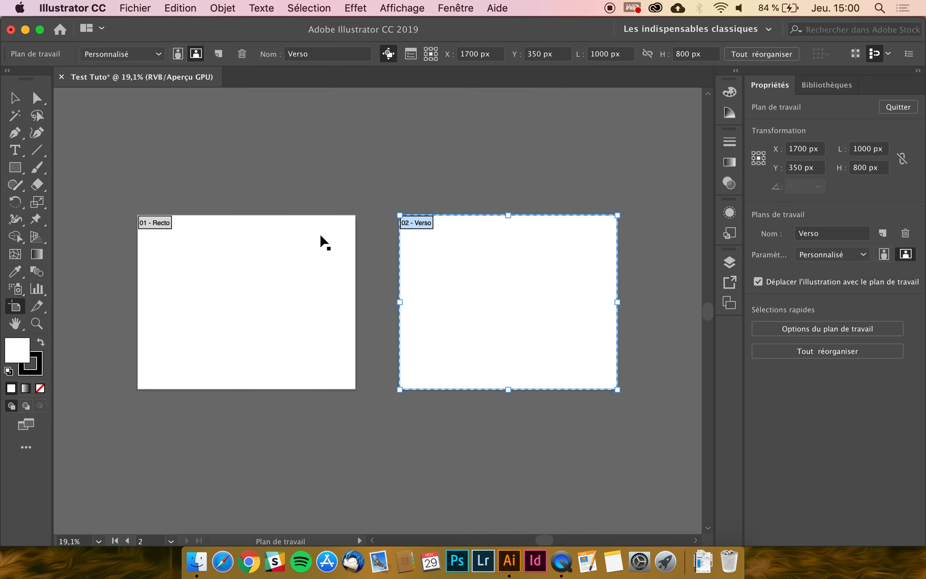
scroll(322, 241, down, 2)
scroll(322, 241, left, 2)
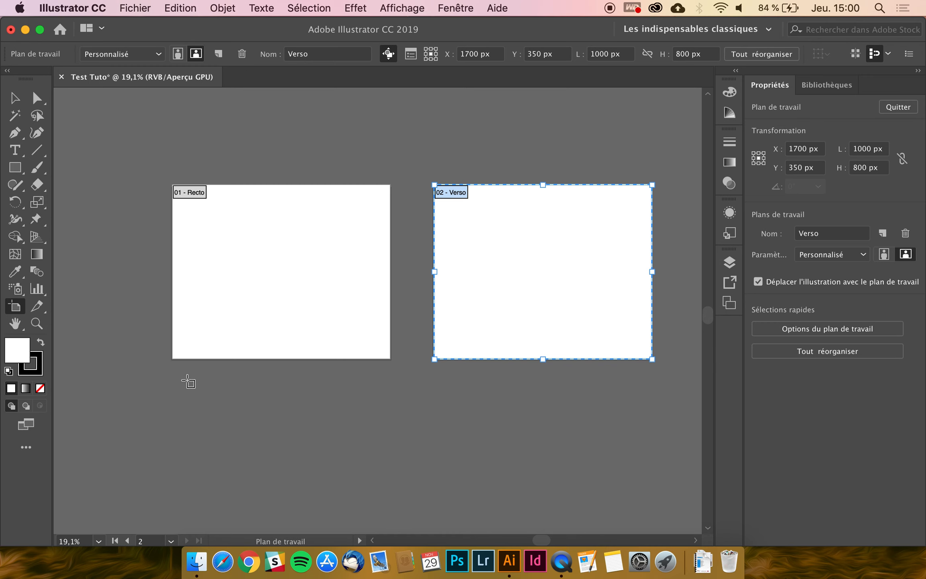
drag(172, 378, 413, 479)
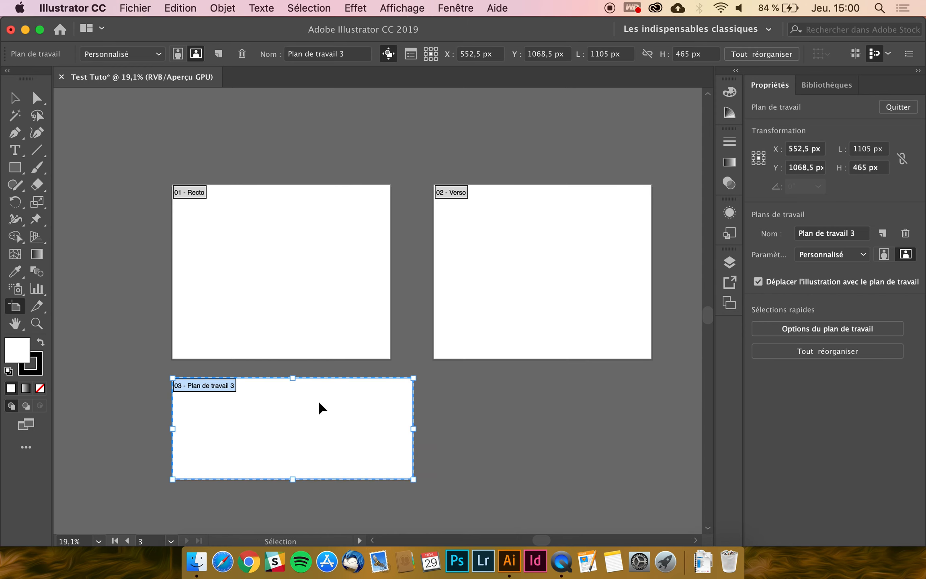
key(Delete)
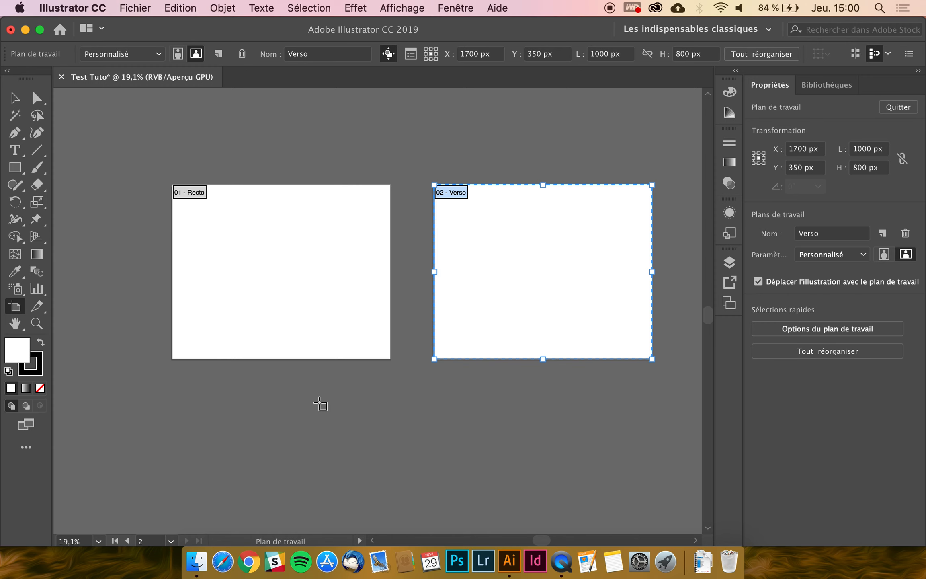
- Examine the options for rearranging all artboards, cancel without changes, and return to the Selection tool
click(762, 54)
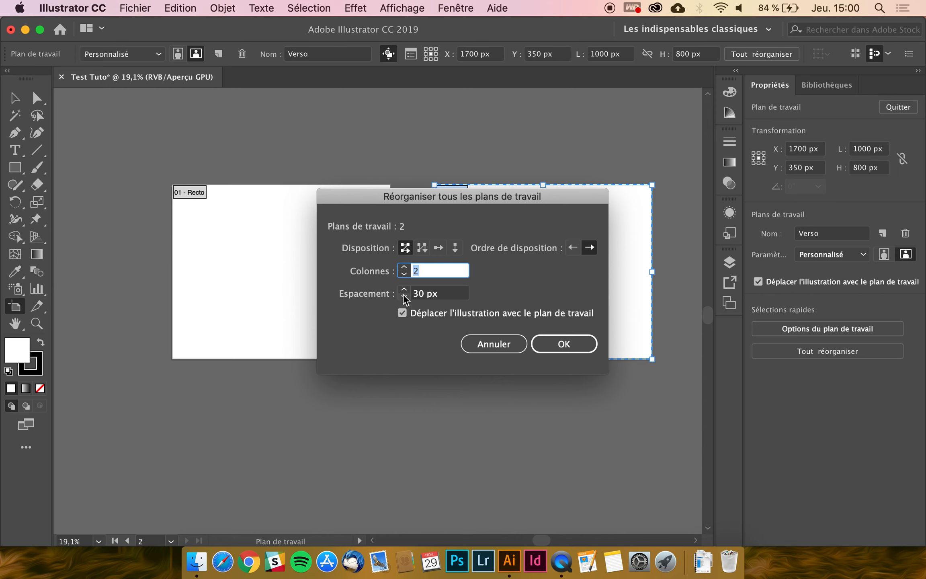
click(490, 346)
click(13, 100)
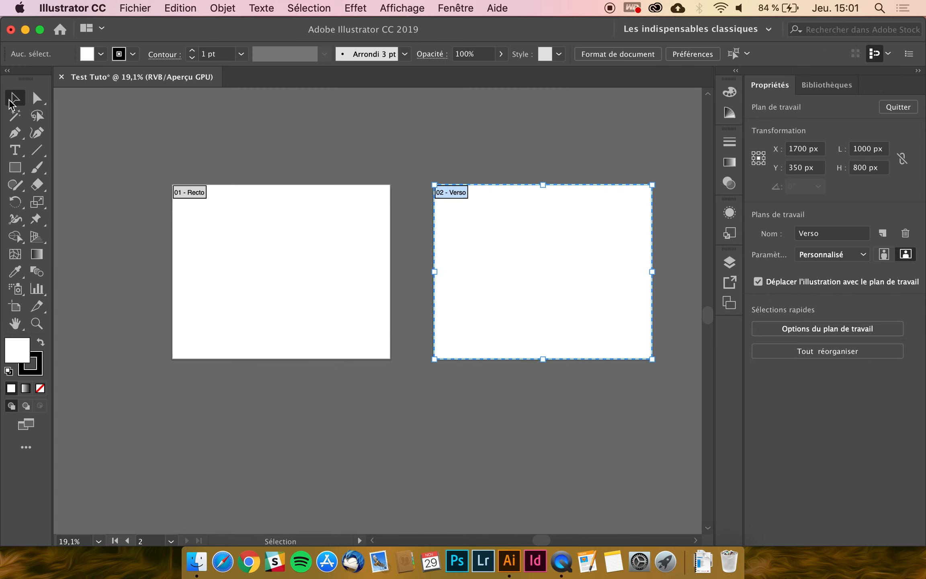
scroll(379, 272, up, 1)
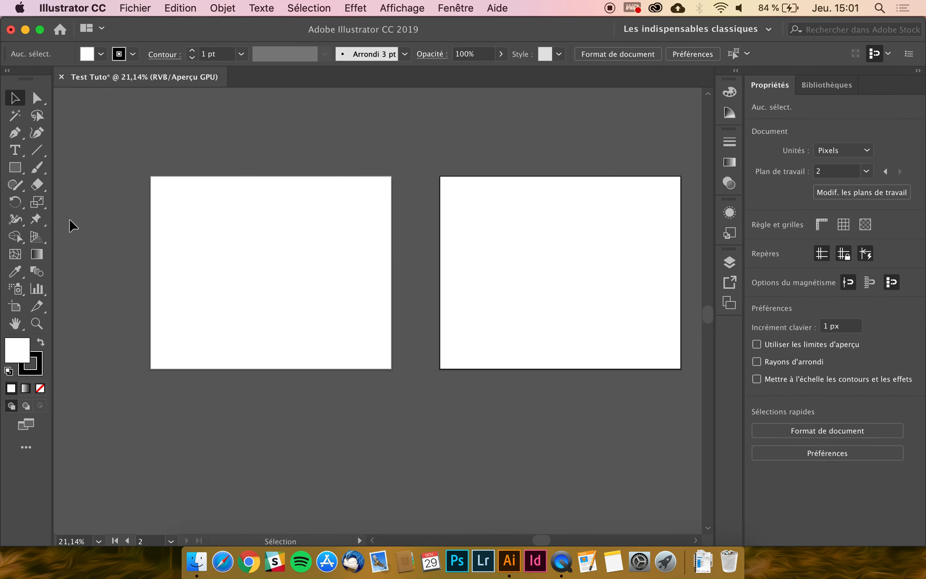
- Move the Verso artboard directly below Recto with the Artboard tool, at X 500 px and Y 1244 px
click(14, 308)
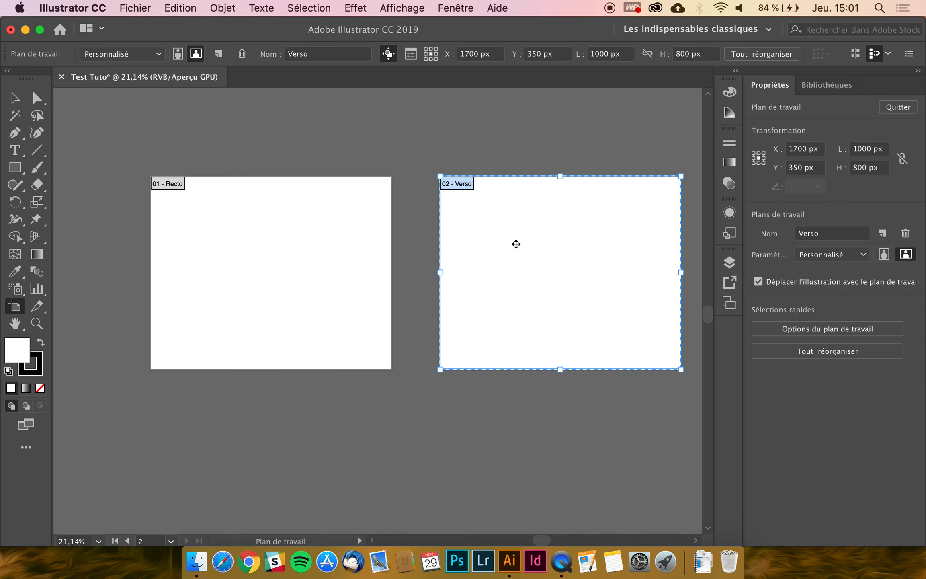
drag(516, 244, 236, 451)
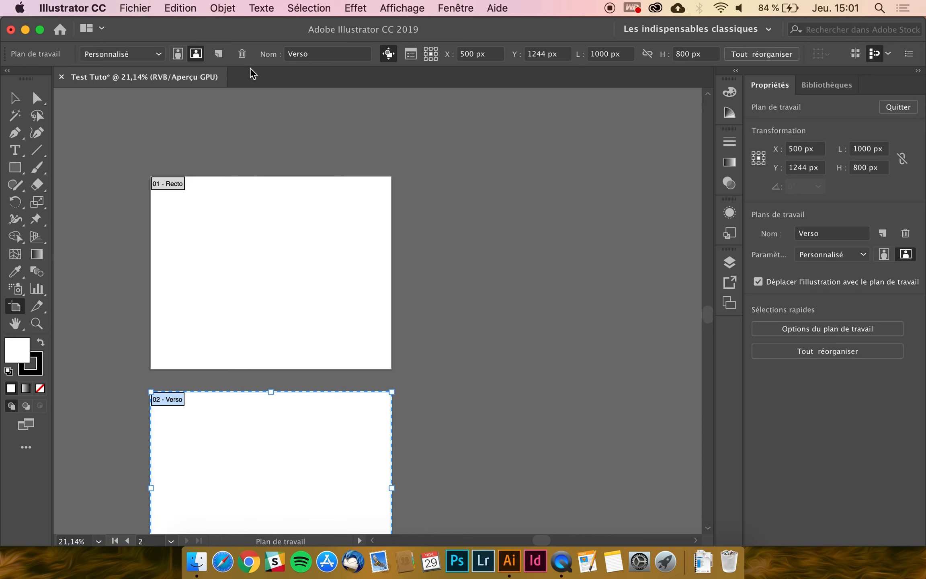
- Add a third 1000 x 800 px artboard, move it beside Recto at X 1568 px and Y 350 px, and delete it
click(218, 54)
scroll(329, 181, left, 3)
scroll(328, 182, up, 2)
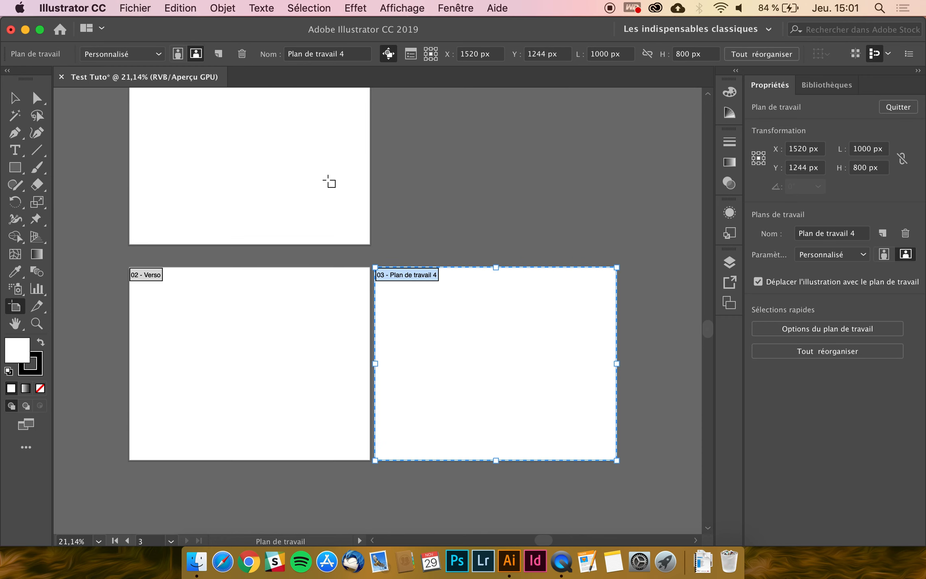
scroll(329, 182, up, 1)
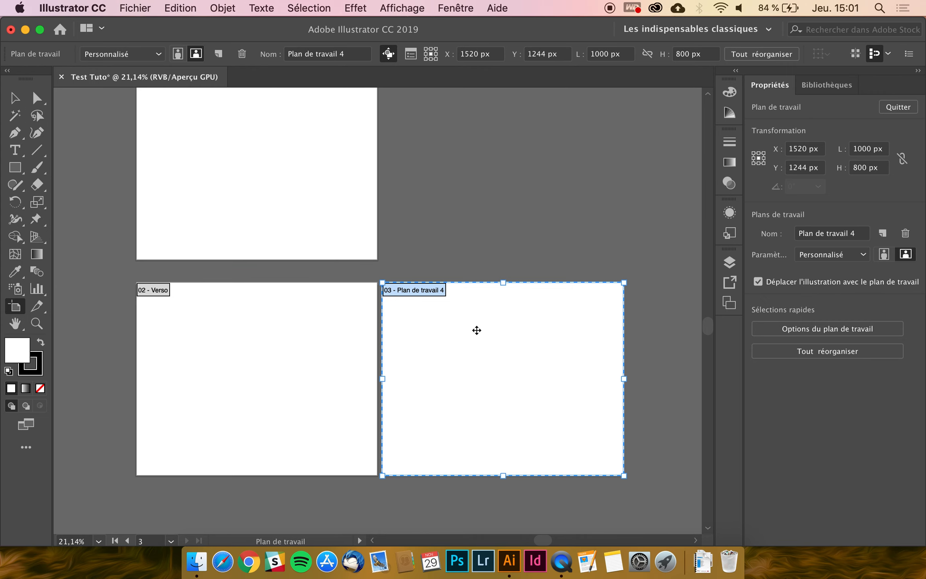
drag(506, 361, 516, 143)
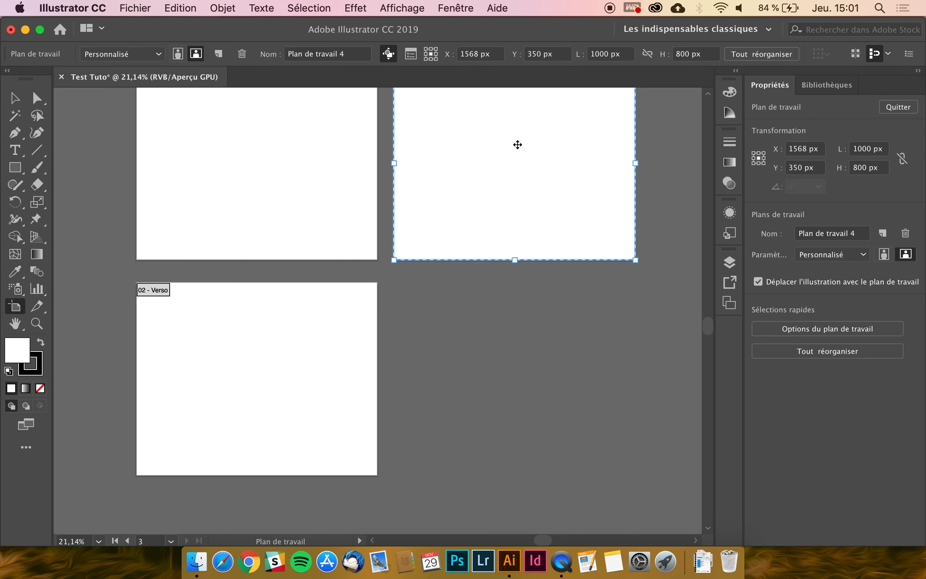
click(520, 374)
key(super+alt+0)
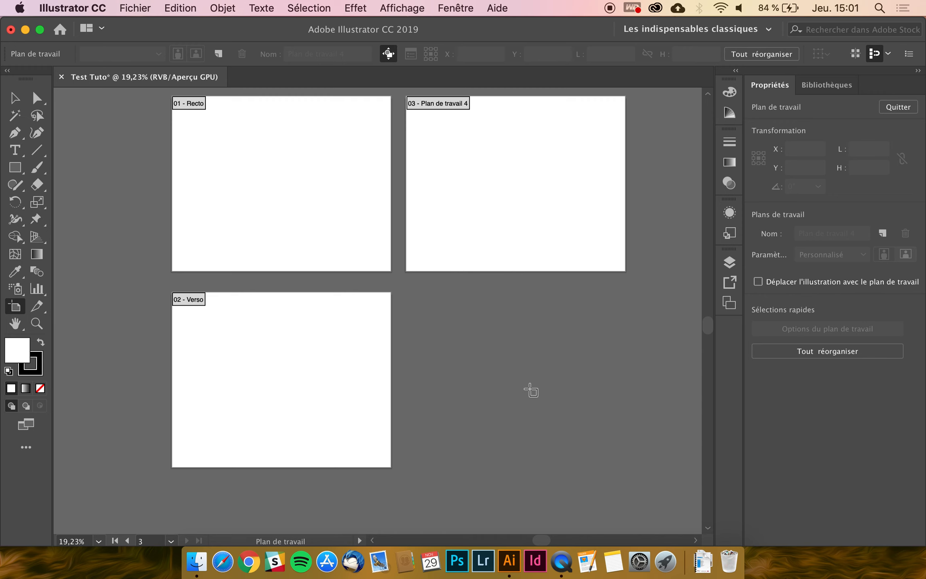
key(super+z)
key(Delete)
key(super+alt+0)
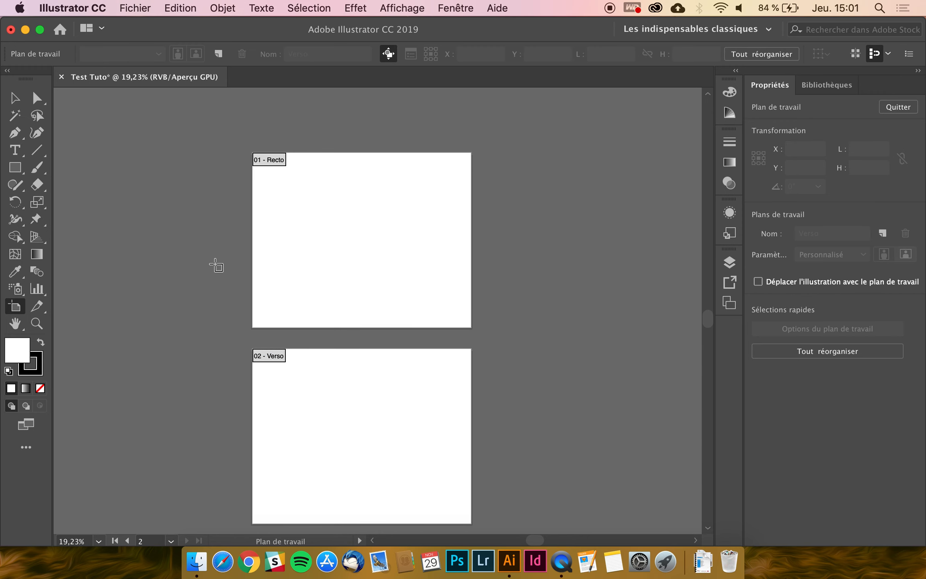
- Leave artboard editing by switching to the Selection tool, and zoom in to about 25%
click(15, 97)
scroll(341, 210, up, 1)
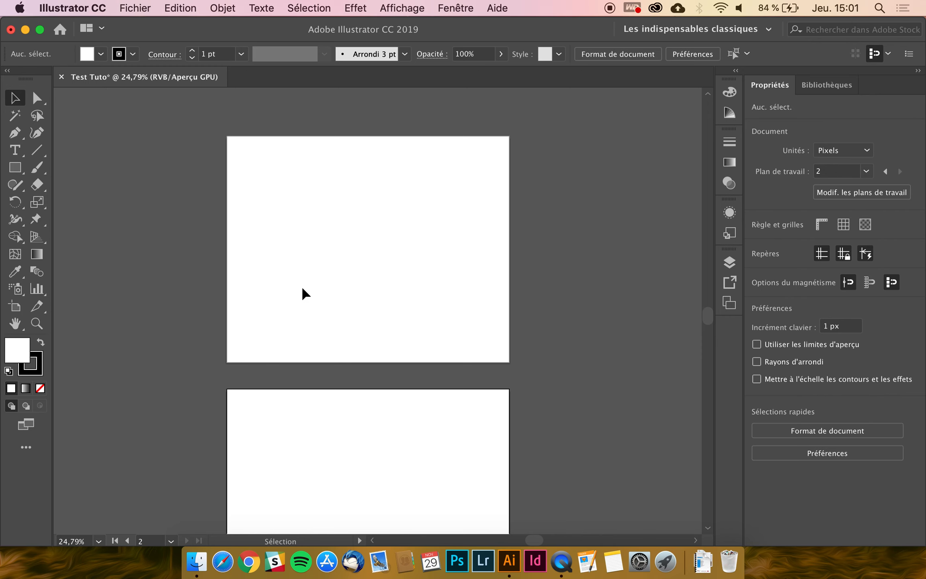
- Draw three rectangles on the Recto artboard: one about 338 x 75 px, a longer one below it, and an upright one about 121 x 183 px
scroll(300, 286, up, 2)
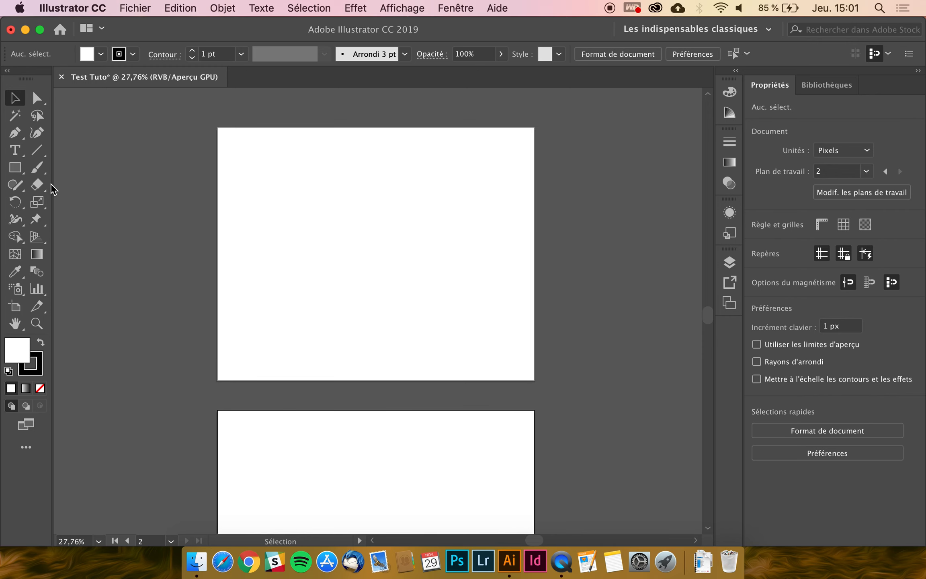
click(21, 176)
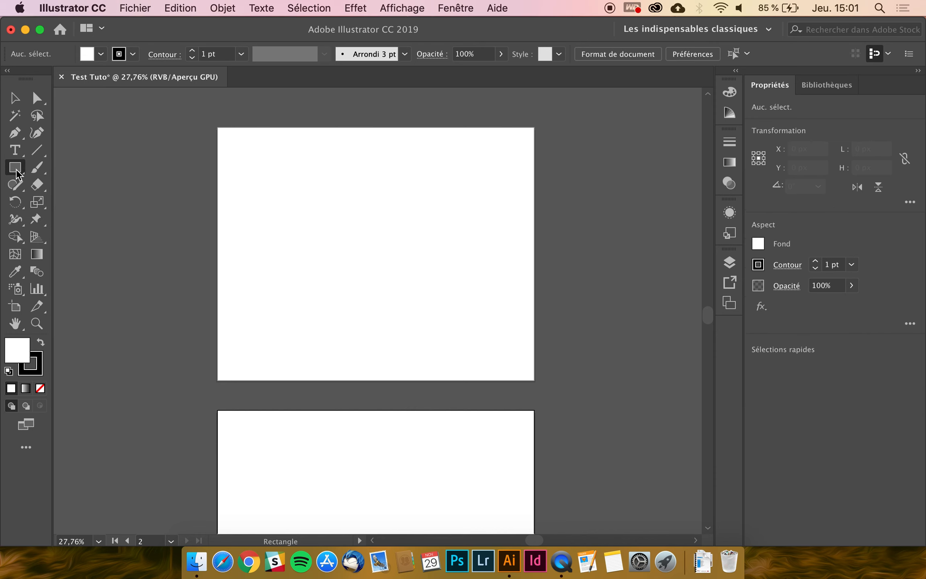
click(100, 169)
drag(307, 181, 414, 205)
drag(459, 228, 336, 248)
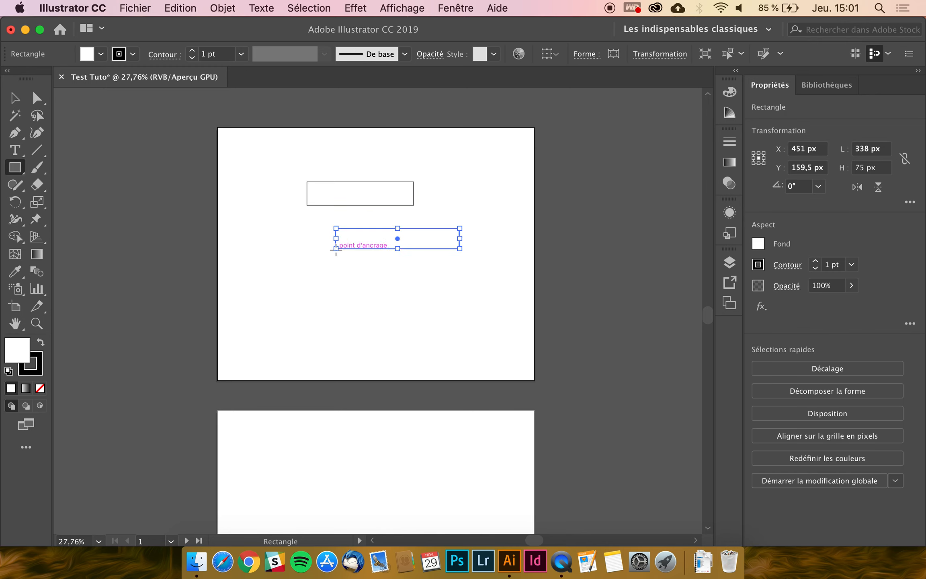
mouse_move(459, 276)
mouse_down()
mouse_move(378, 325)
mouse_move(421, 334)
mouse_up()
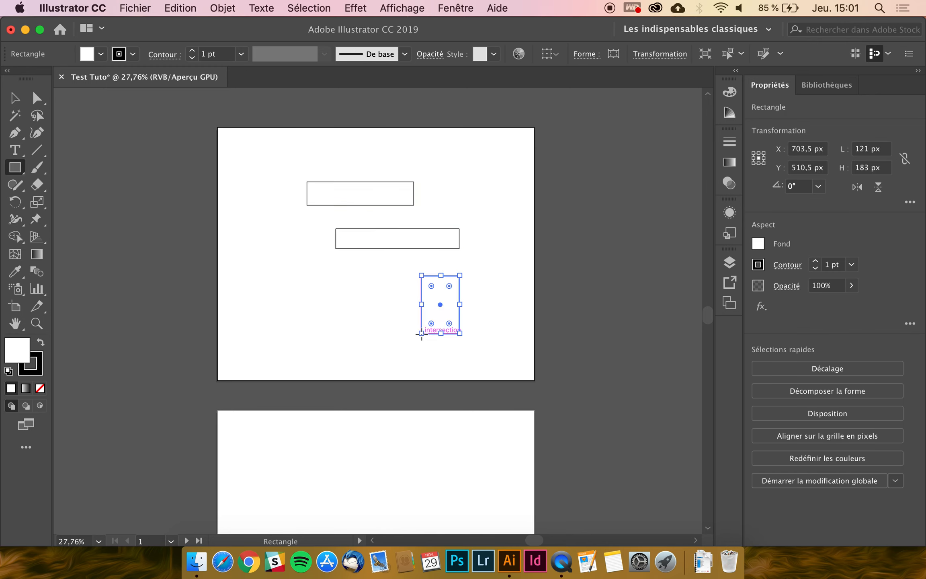
- Draw a rectangle about 167 x 67 px near the artboard's left edge and a square about 166 px below it
scroll(369, 290, up, 2)
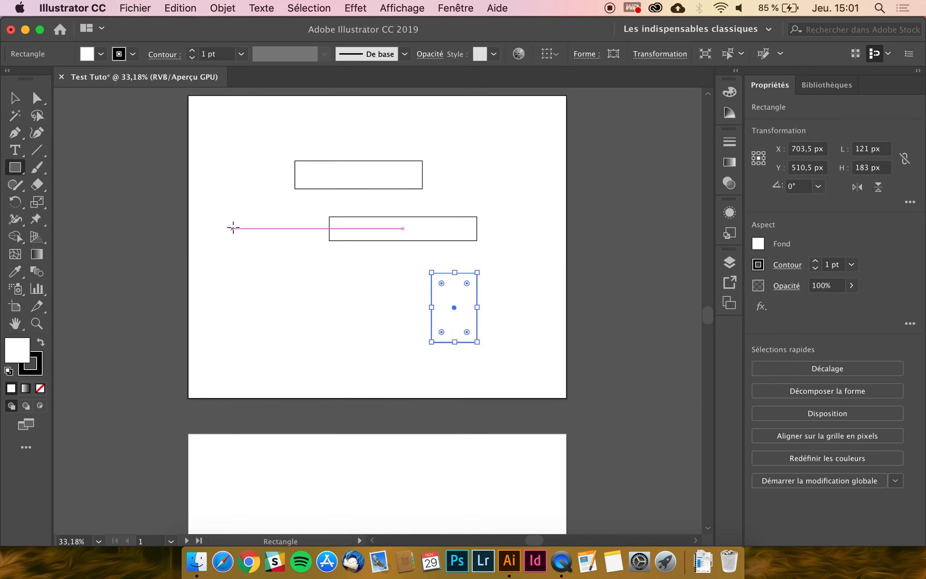
drag(223, 203, 287, 229)
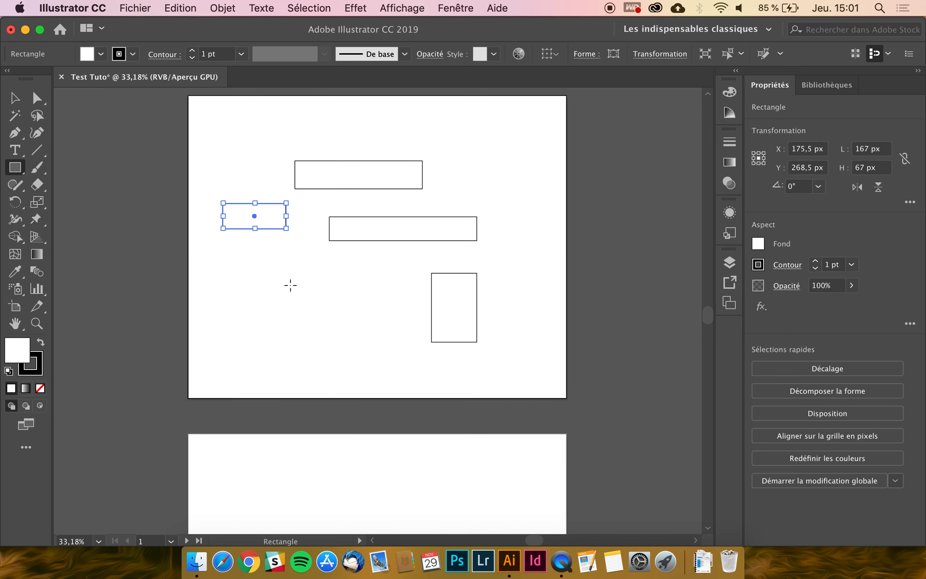
drag(280, 272, 338, 336)
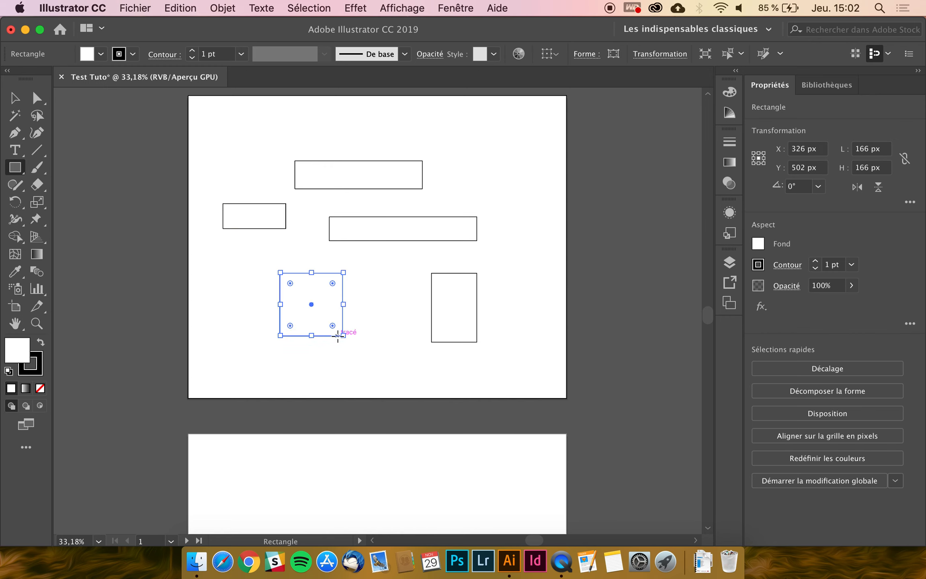
- Shorten the long middle rectangle with the Selection tool by moving its right edge inward to about half its width
click(13, 98)
click(405, 322)
click(452, 309)
click(415, 222)
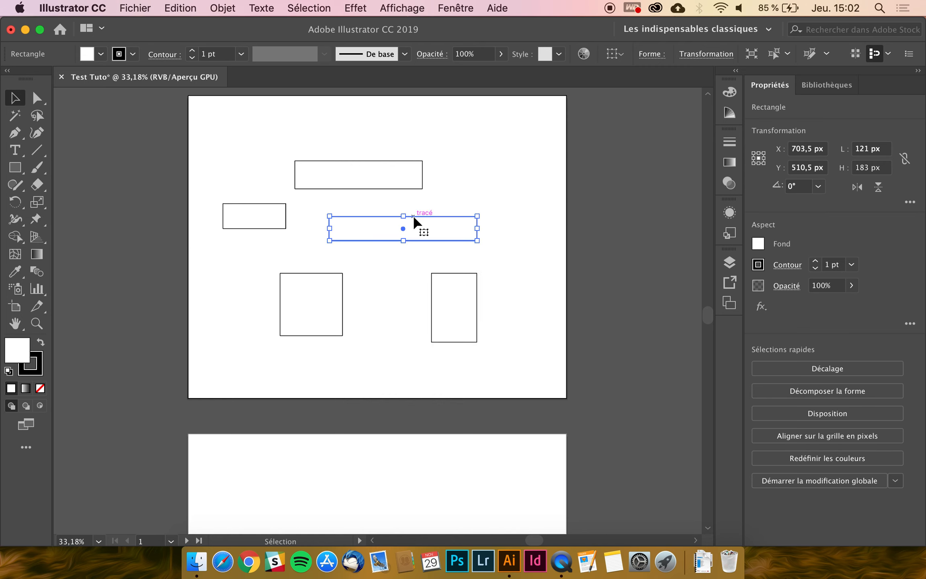
drag(477, 229, 394, 235)
- Move the uppermost rectangle up to about X 459 px, Y 84.5 px, and enlarge the upright rectangle from its upper-right corner
drag(422, 188, 395, 139)
click(475, 286)
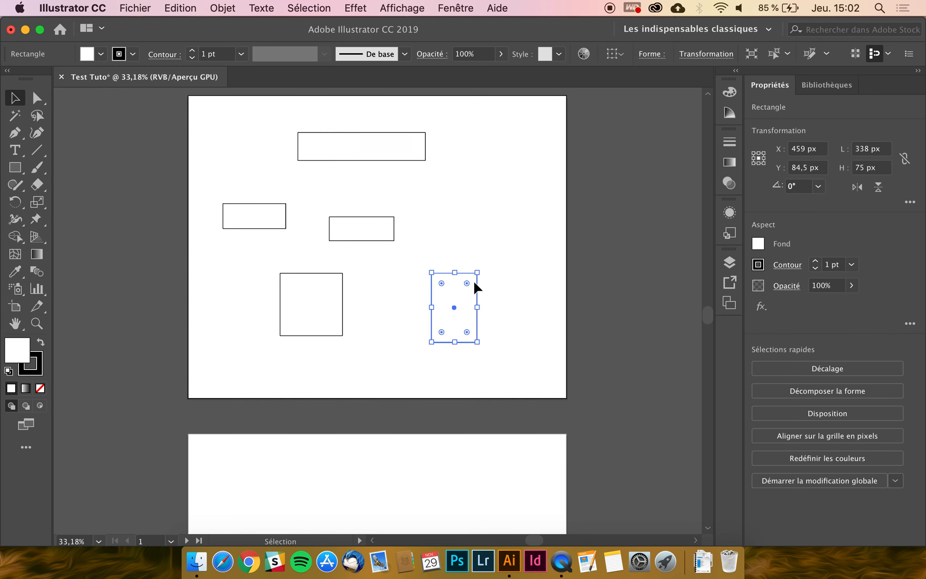
drag(477, 272, 507, 221)
click(341, 301)
drag(344, 270, 303, 290)
key(a)
key(super+z)
key(v)
- Shrink the square proportionally to about 107 px and move it to about X 242.5 px, Y 495.5 px
drag(345, 272, 345, 273)
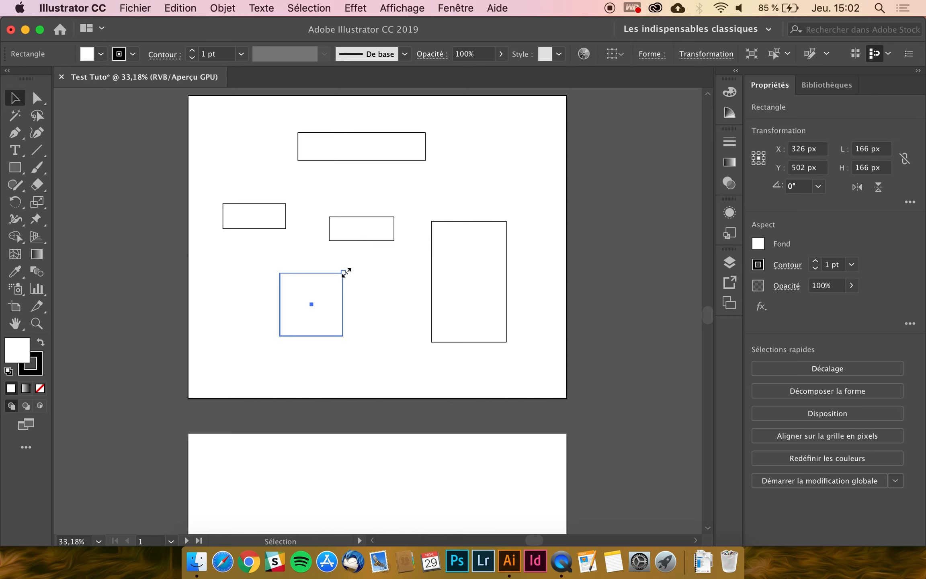
drag(345, 272, 321, 294)
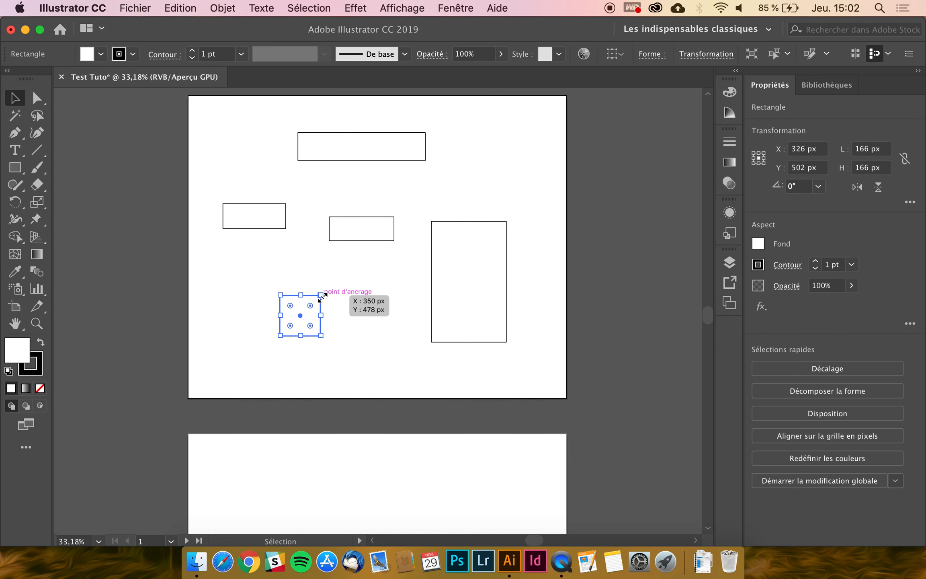
click(352, 298)
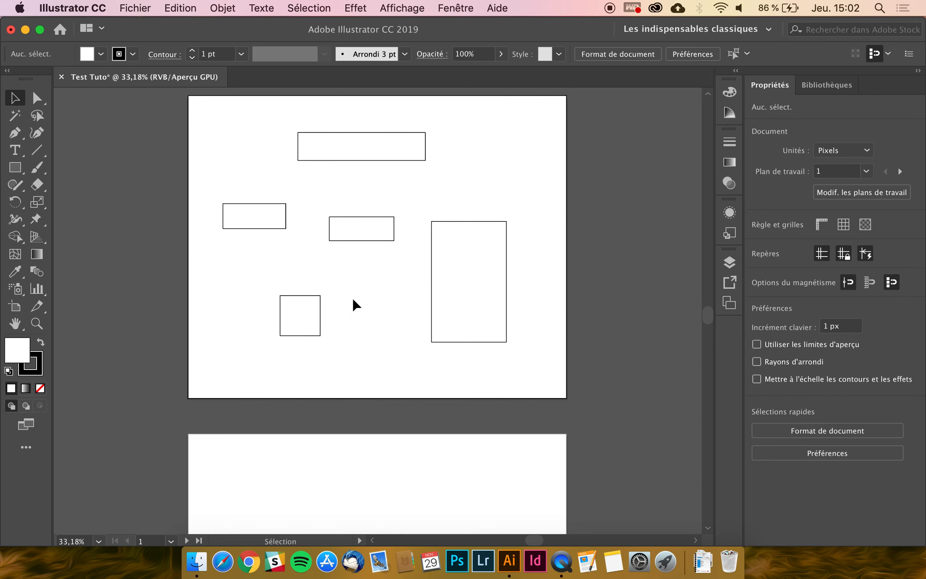
drag(314, 310, 294, 296)
- Draw a circle about 143 px, a flat horizontal ellipse and a vertical ellipse about 83 x 237 px with the Ellipse tool
click(15, 167)
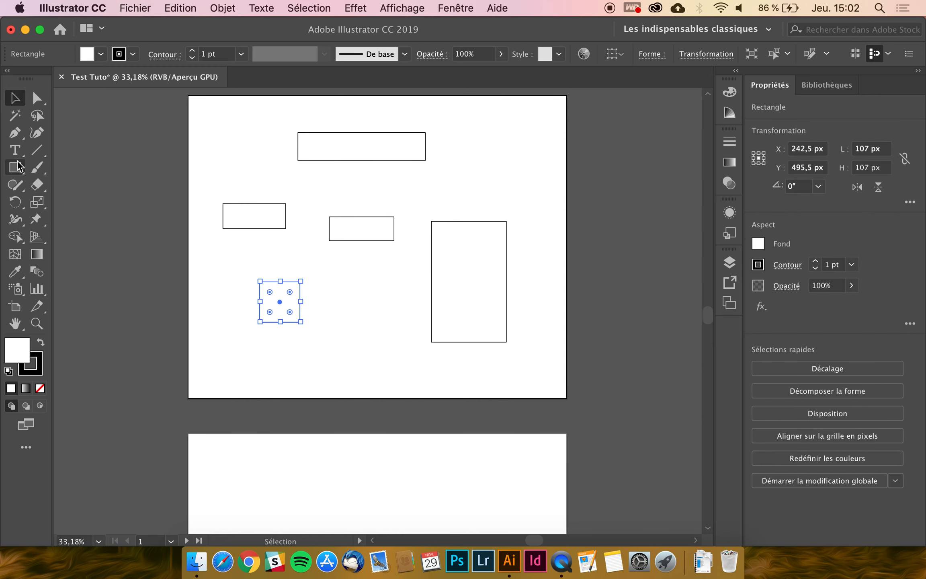
click(19, 168)
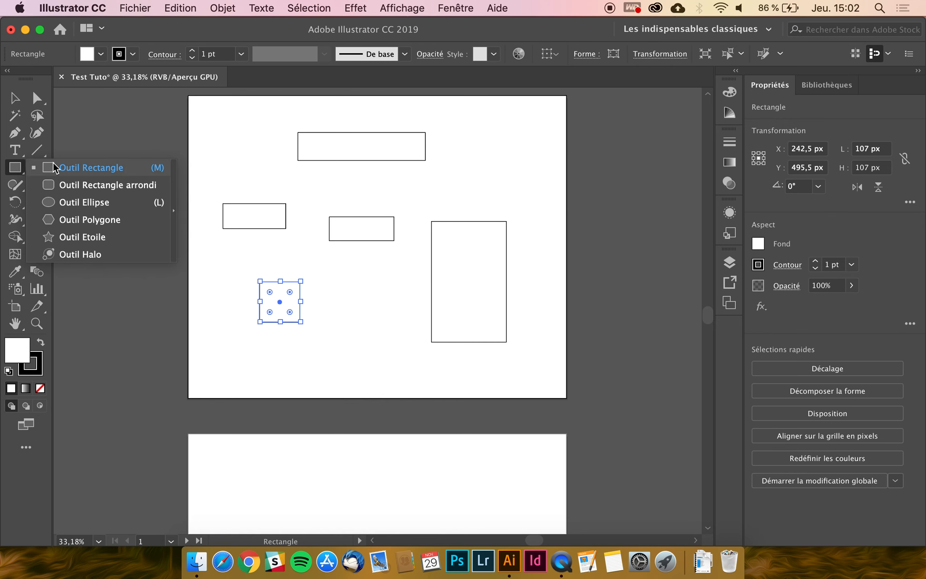
click(80, 202)
drag(341, 272, 395, 324)
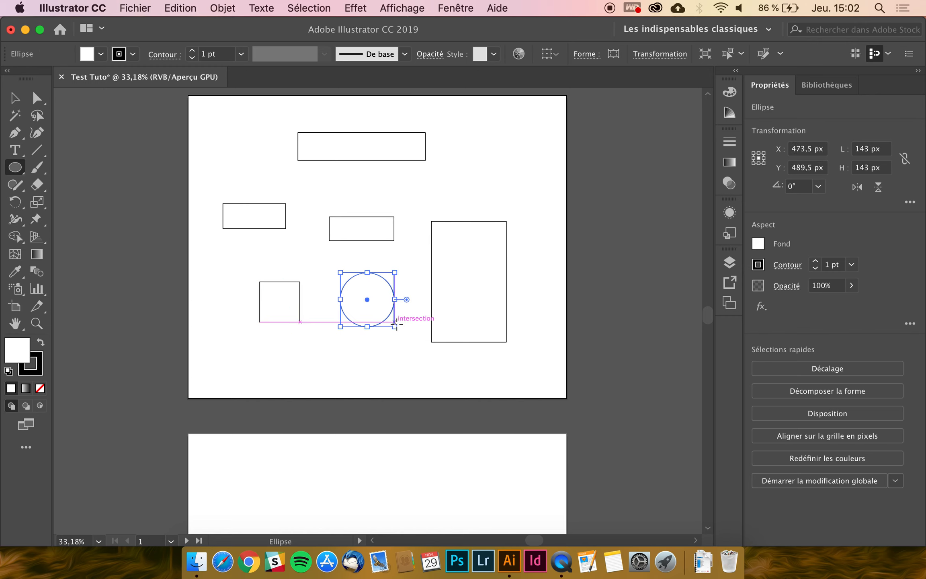
drag(494, 175, 381, 190)
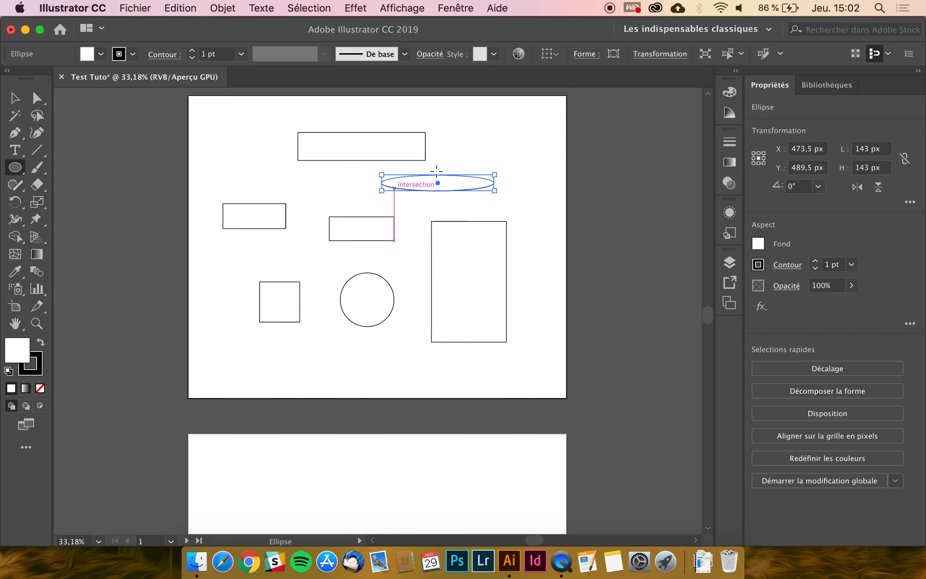
mouse_move(525, 120)
mouse_down()
mouse_move(537, 200)
mouse_move(557, 208)
mouse_up()
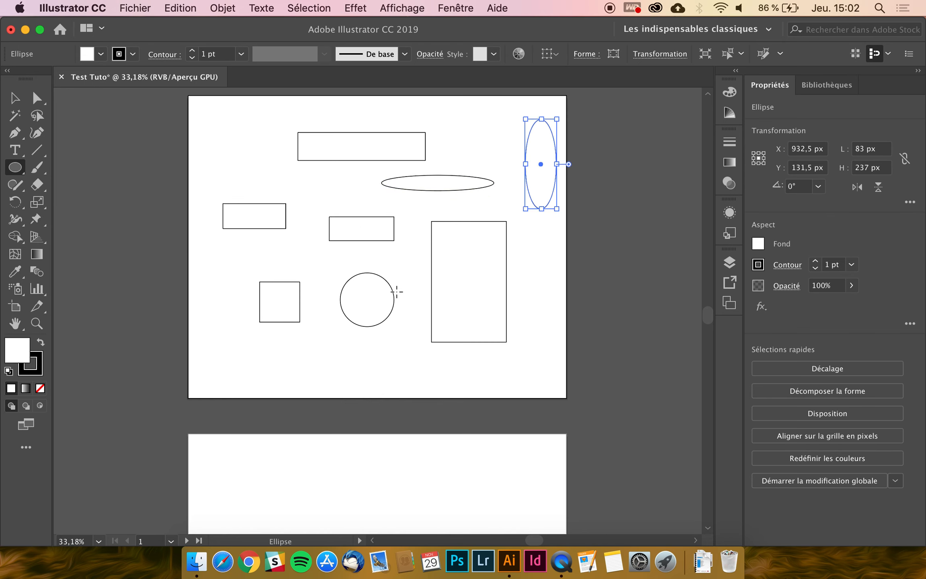
- Enlarge the circle proportionally from its centre to about 399 px and delete it
key(v)
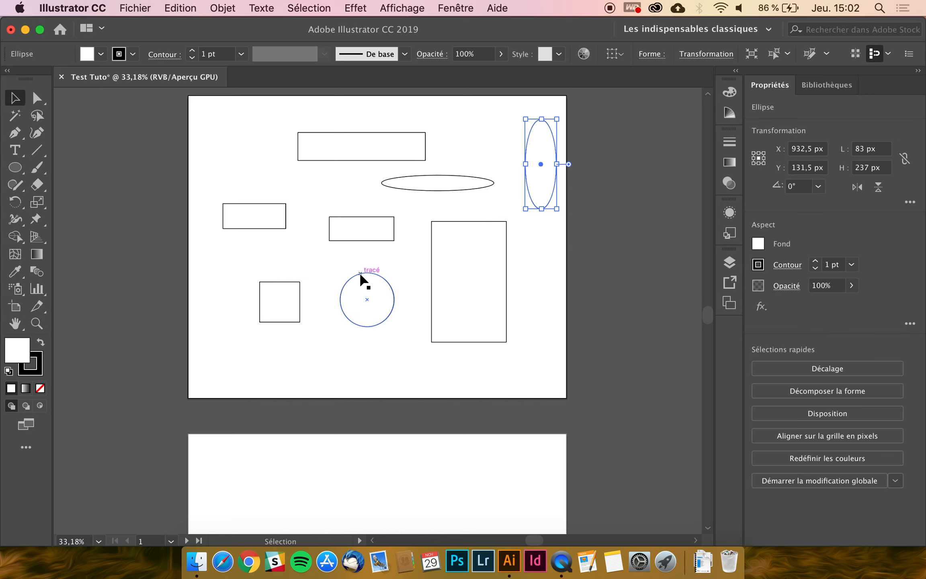
click(369, 276)
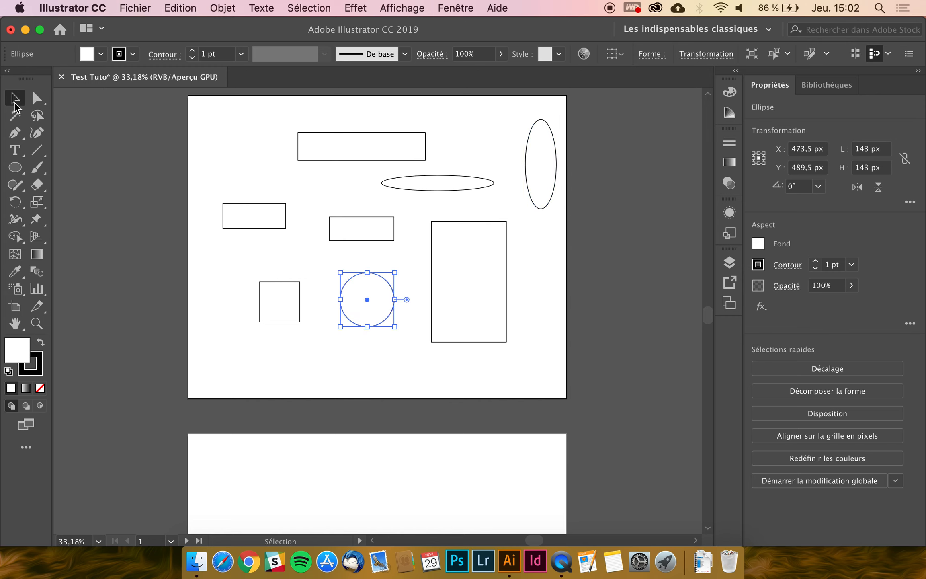
mouse_move(340, 272)
mouse_down()
mouse_move(320, 257)
mouse_move(339, 260)
mouse_up()
drag(394, 272, 446, 221)
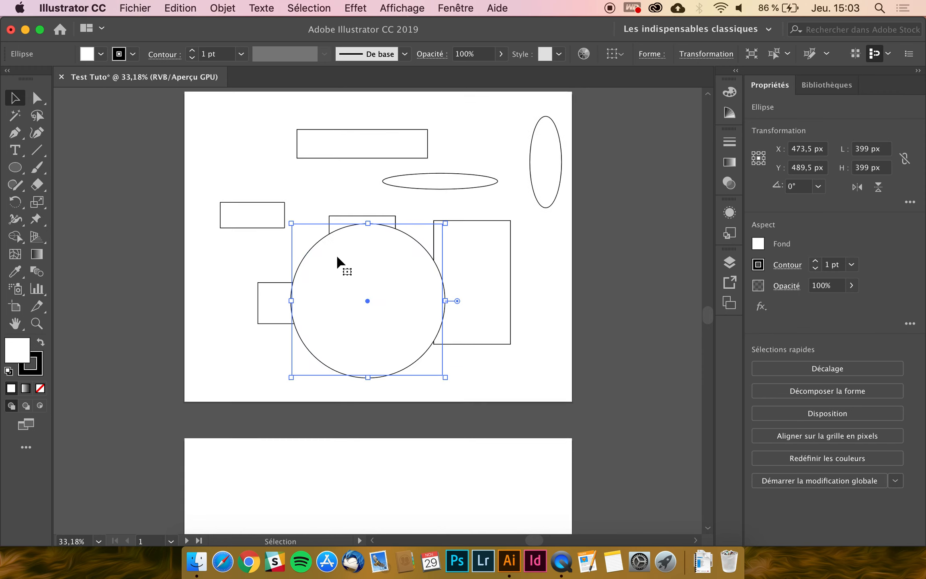
scroll(337, 261, up, 1)
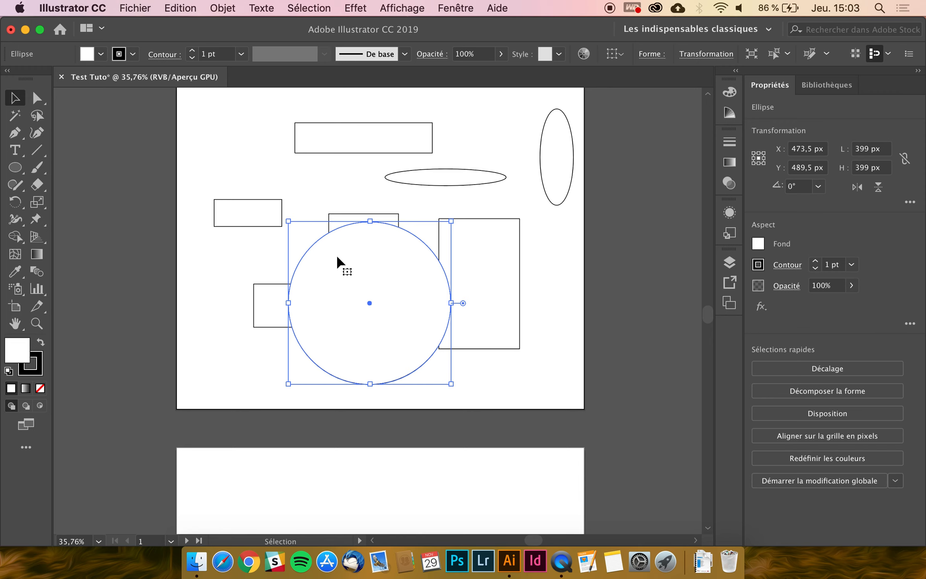
key(Delete)
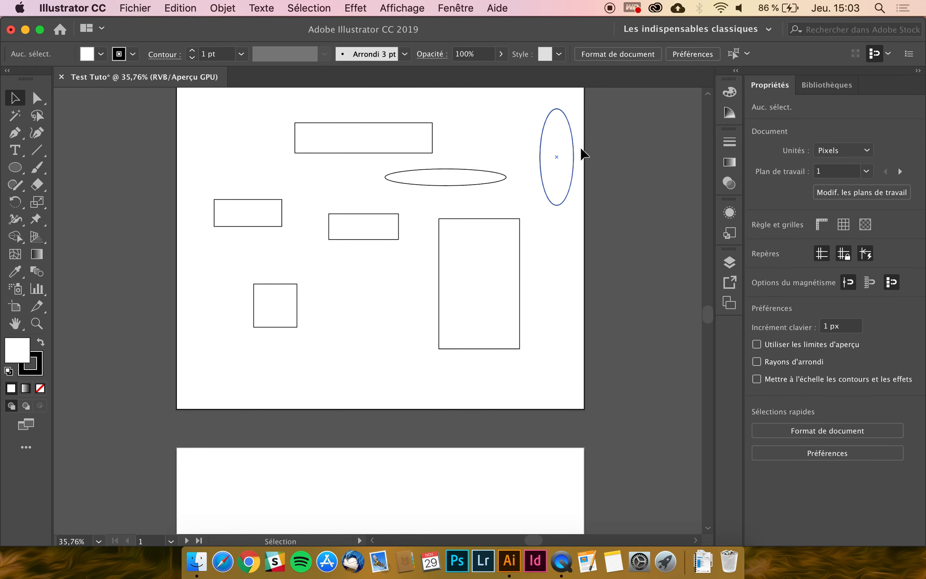
- Select all the shapes at once, clear the selection, and try selecting only the vertical ellipse
key(super+a)
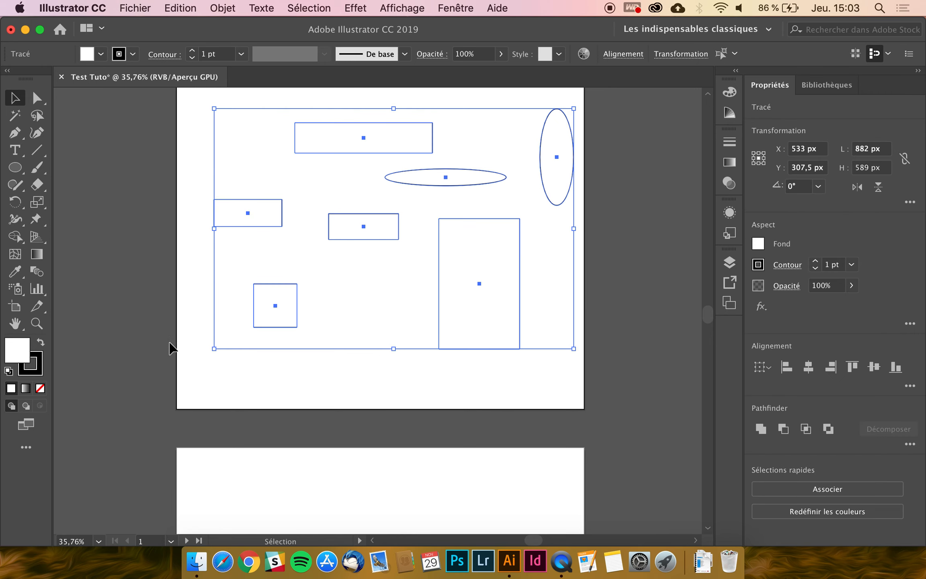
click(629, 131)
click(543, 131)
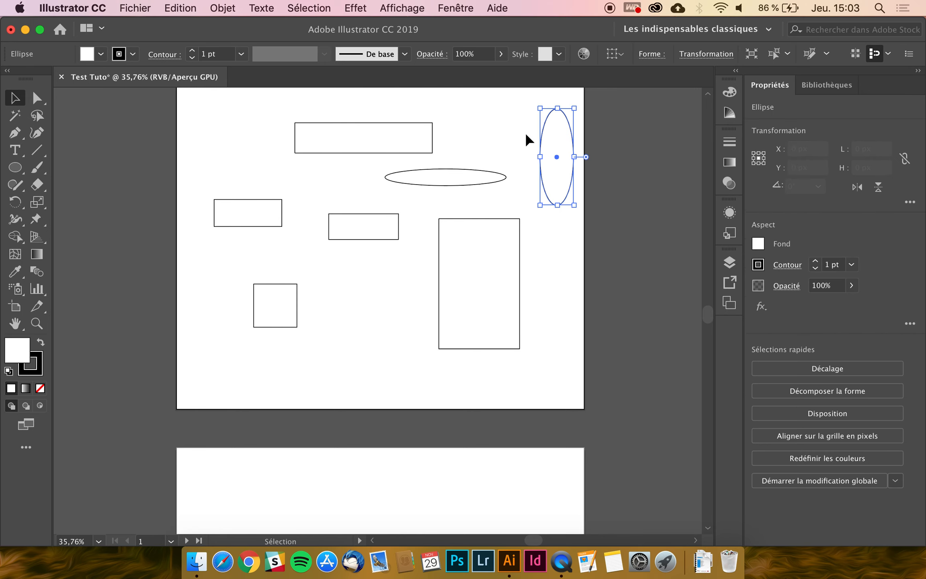
click(489, 134)
- Delete the vertical ellipse, the uppermost rectangle and the flat ellipse as one multiple selection, and delete all the remaining rectangles together
click(545, 128)
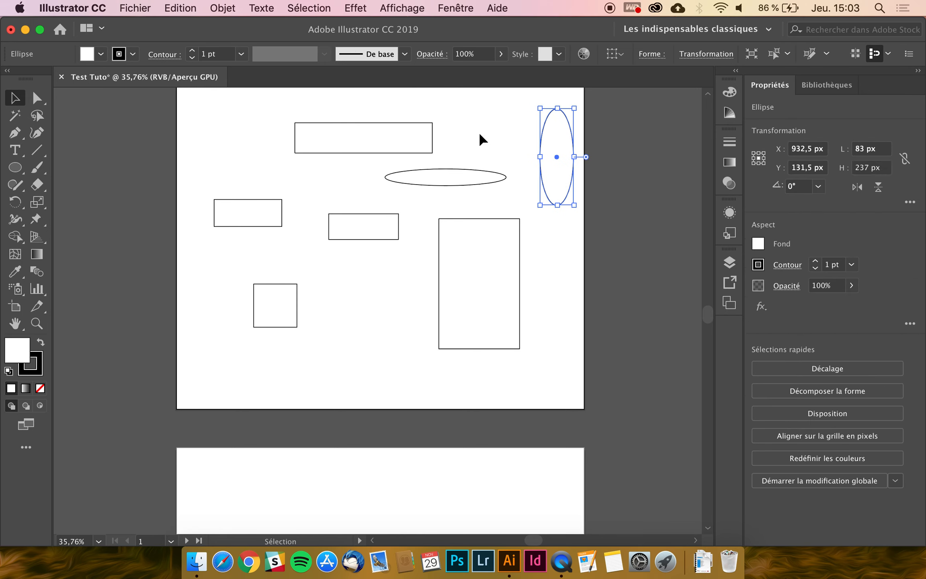
shift+click(432, 141)
shift+click(446, 185)
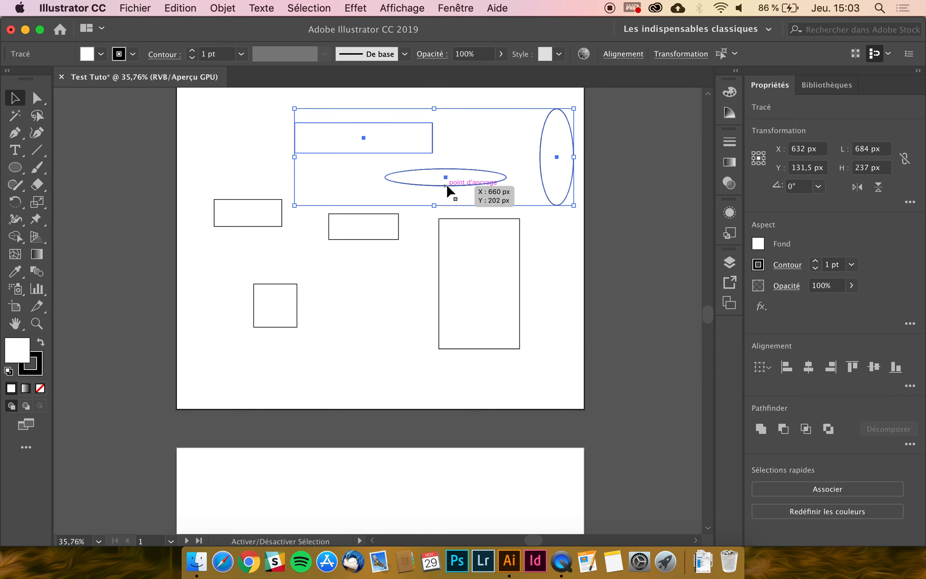
key(Delete)
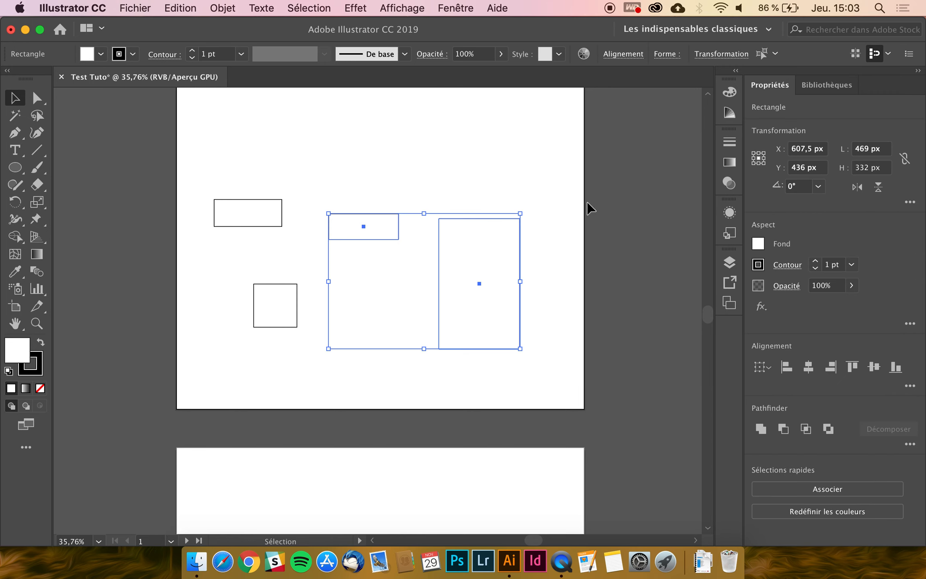
key(super+a)
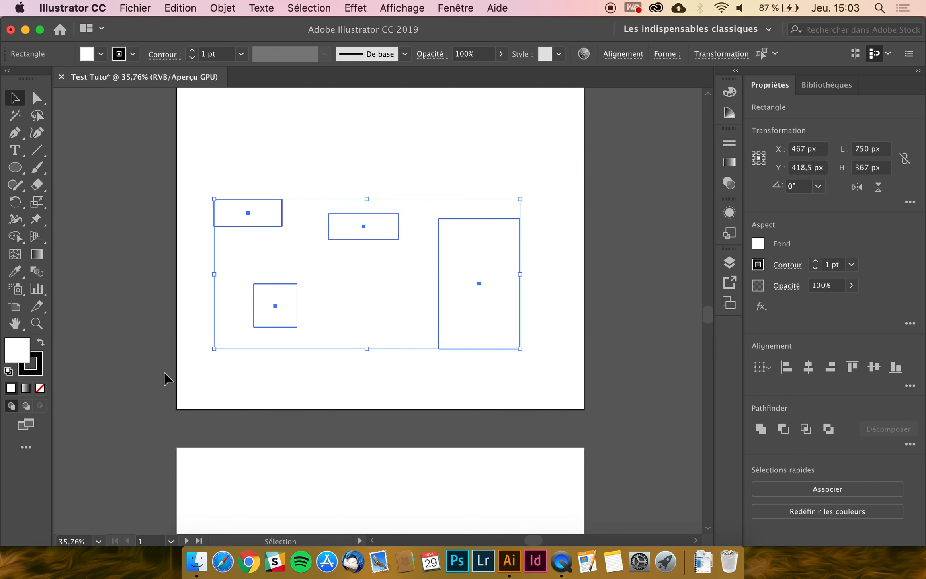
key(Delete)
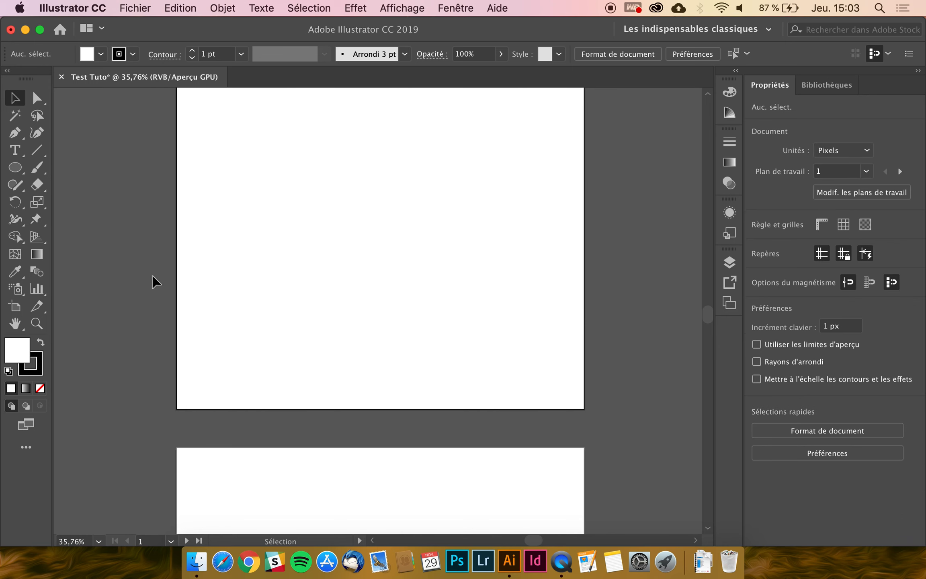
- Draw a rounded rectangle about 504 x 314 px on the Recto artboard and adjust the rounding of its corners
click(15, 167)
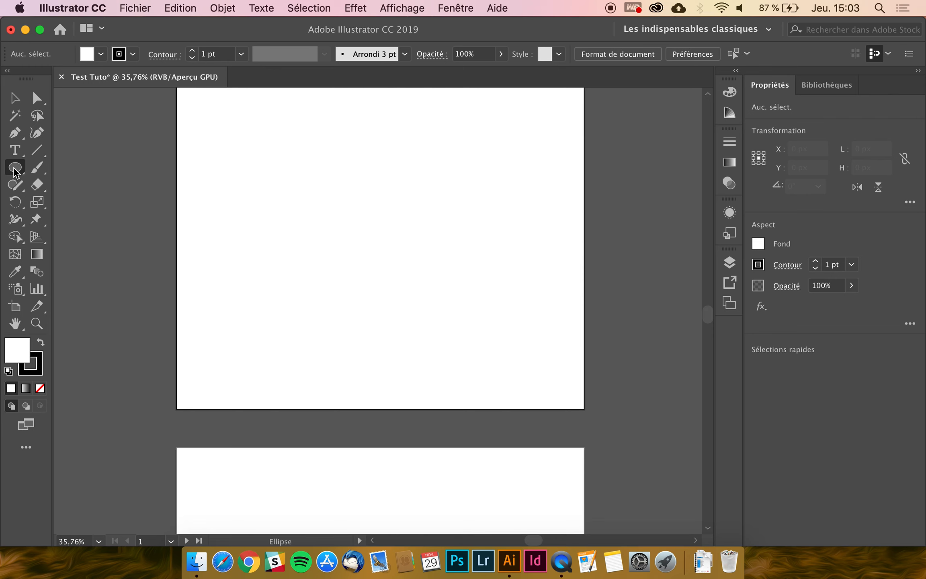
click(96, 180)
drag(285, 154, 488, 282)
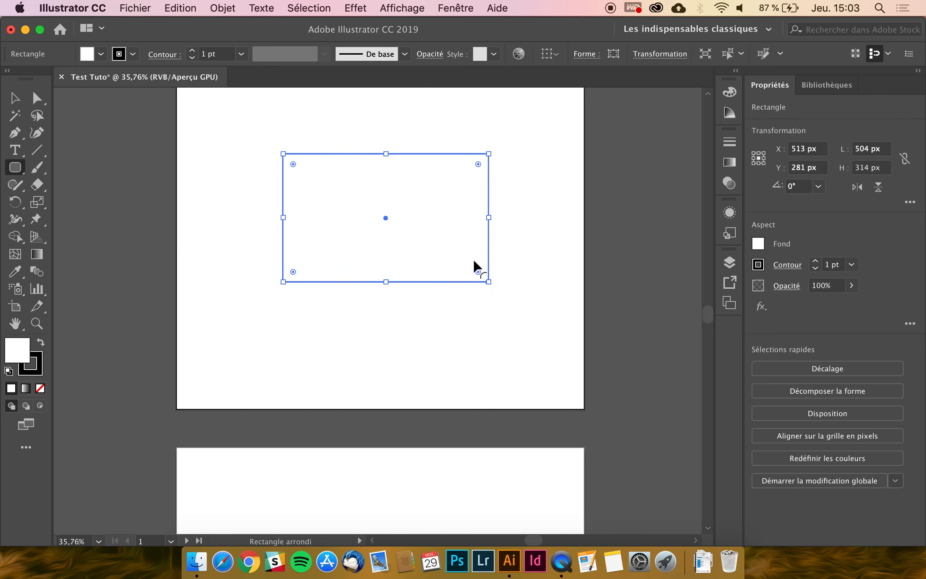
drag(294, 166, 438, 180)
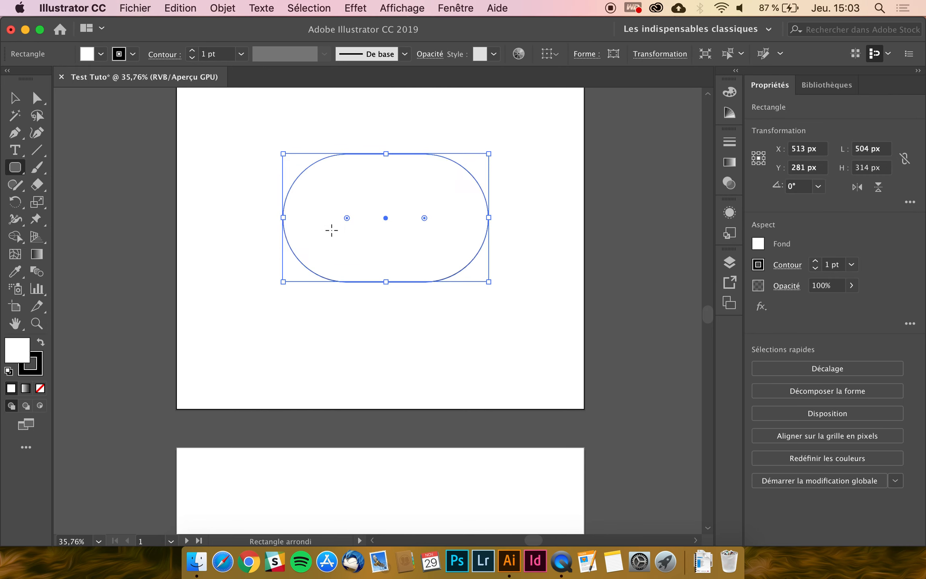
drag(348, 218, 408, 215)
- Reduce the rounded rectangle's height to about 212 px by lowering its upper edge
drag(386, 154, 385, 209)
drag(386, 153, 310, 214)
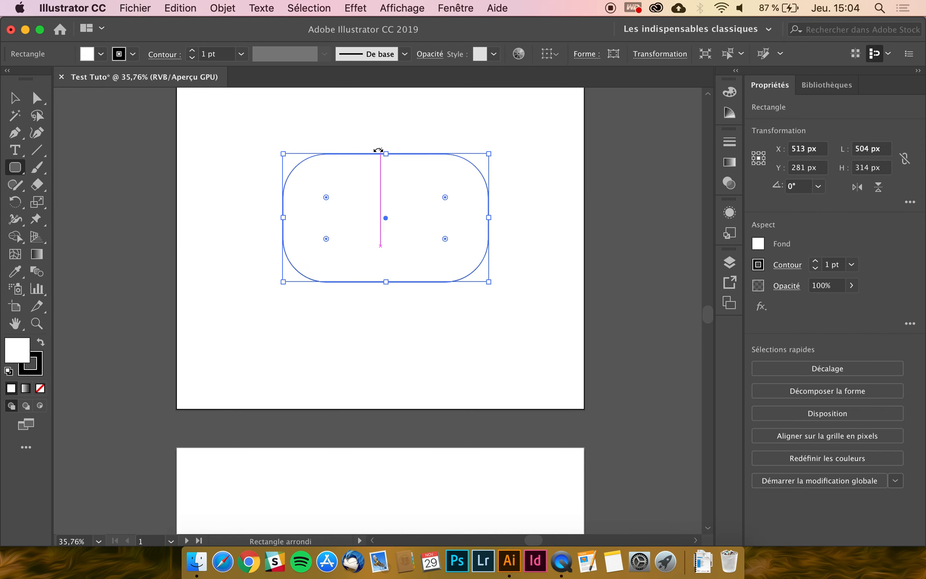
drag(387, 154, 388, 154)
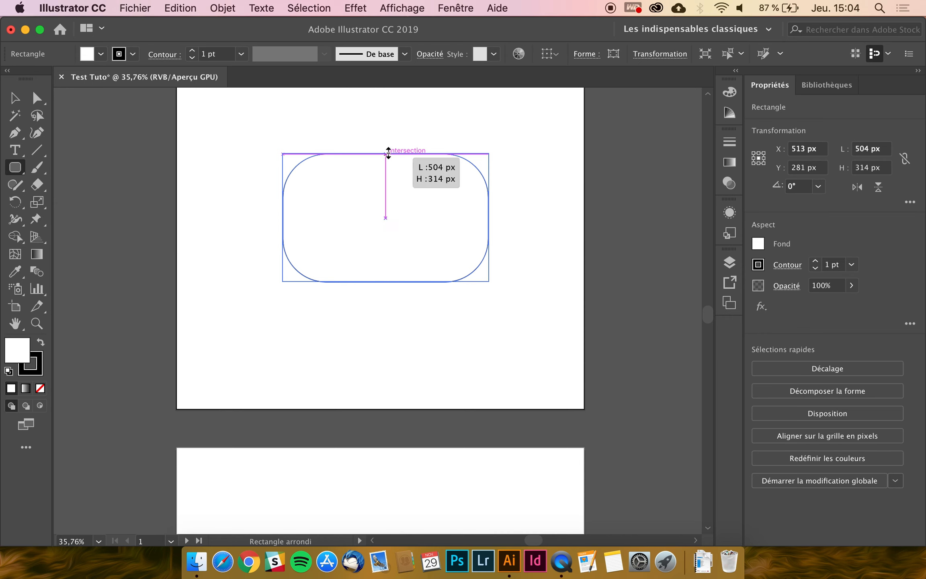
drag(387, 154, 376, 254)
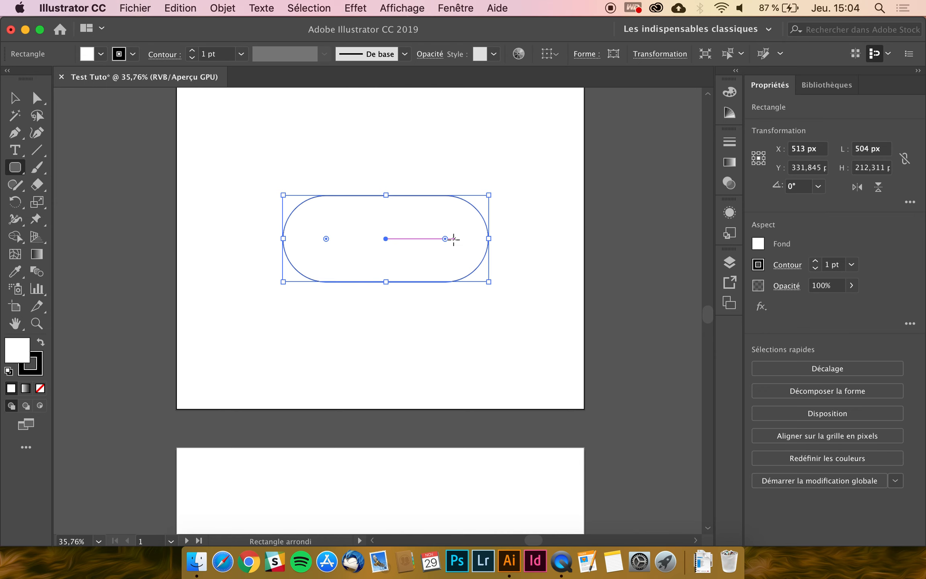
- Reduce the rounded rectangle's corner rounding to about 66 px and set only its upper-left corner radius to 50 px
drag(446, 240, 484, 247)
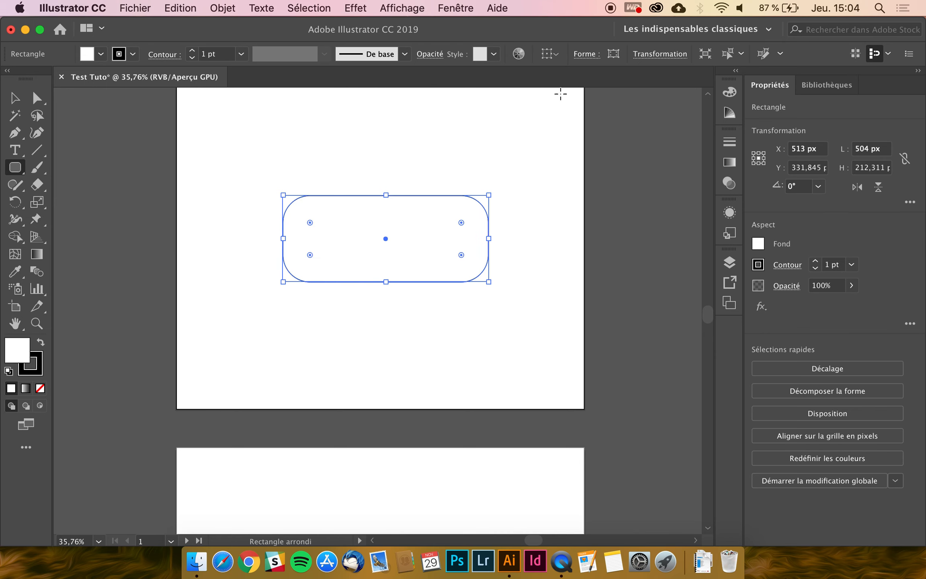
click(584, 56)
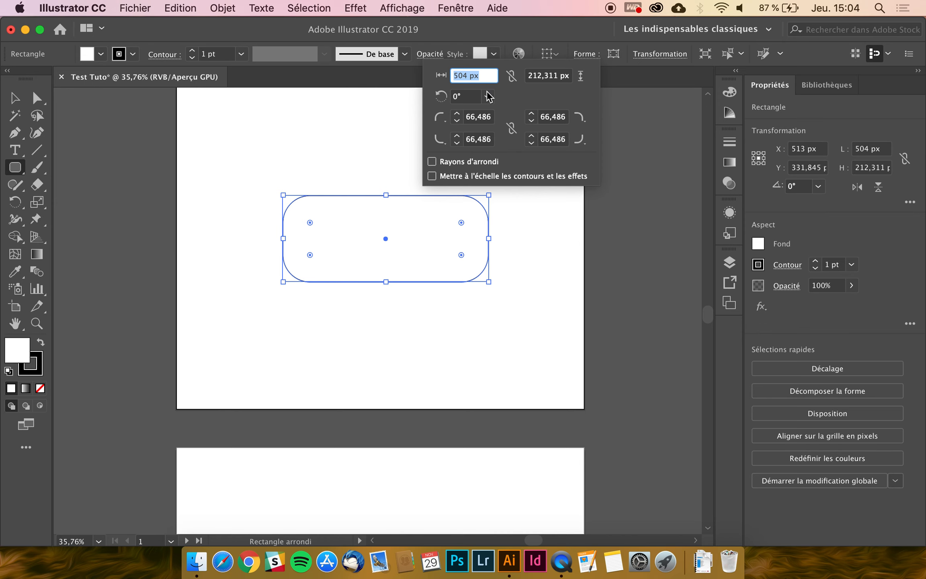
click(588, 56)
click(588, 56)
click(475, 118)
text(15 px)
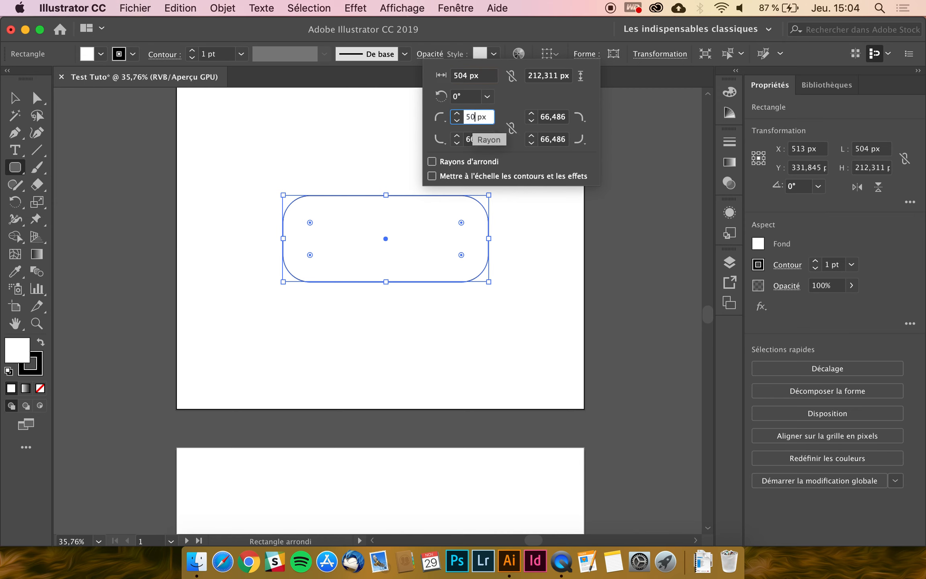
key(Return)
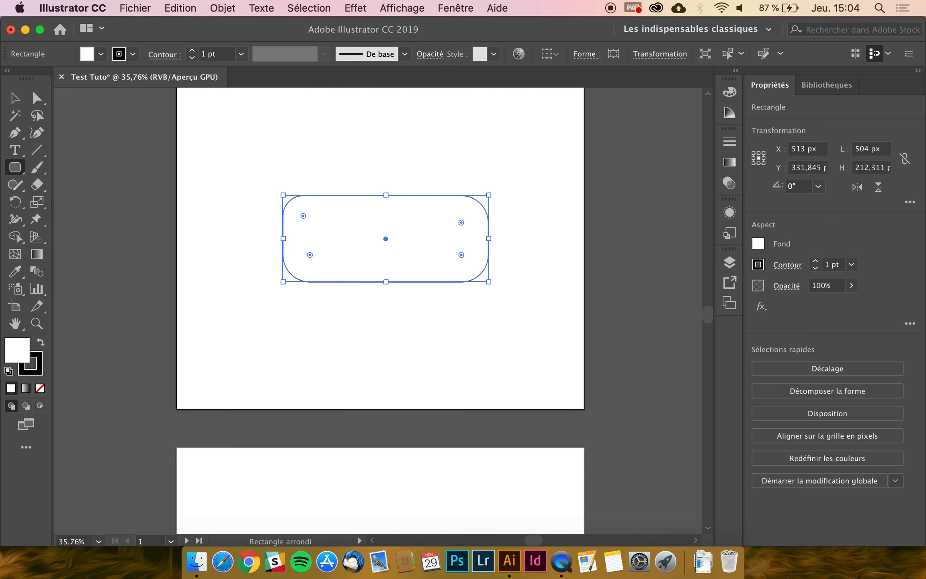
- Set only the rectangle's upper-right corner radius to 0, making that corner square, and deselect the shape
click(579, 53)
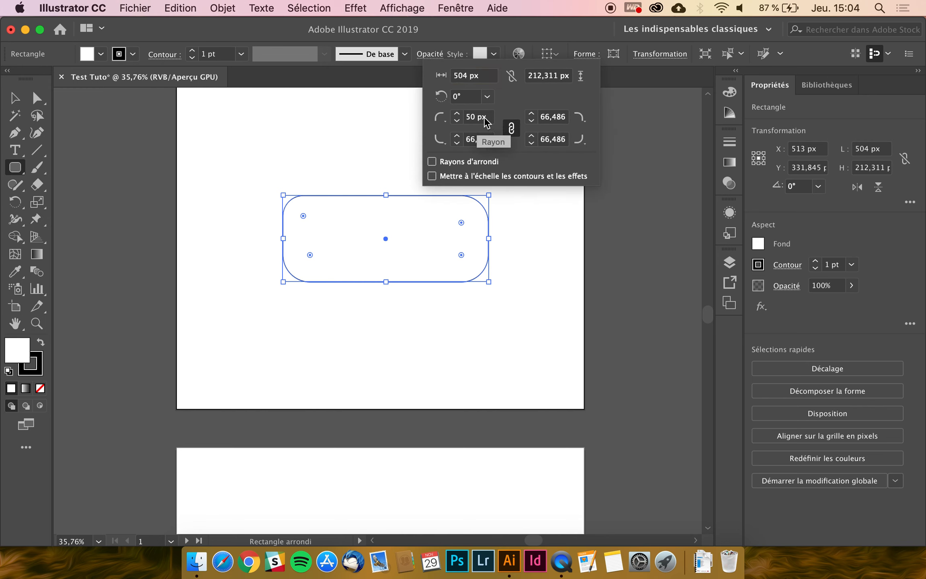
click(511, 127)
click(552, 117)
text(0)
key(Return)
click(484, 277)
click(433, 327)
key(v)
click(173, 154)
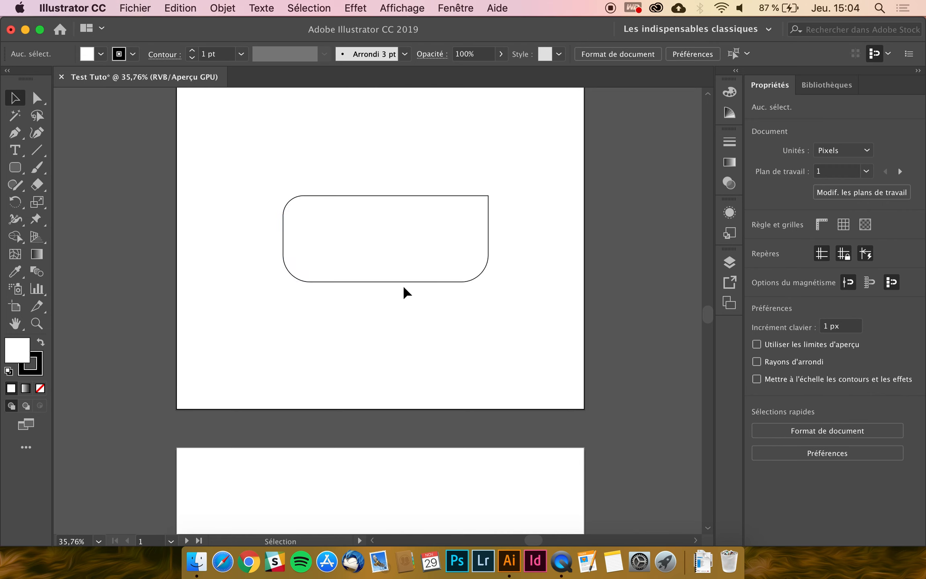
- Replace the rectangle with a rounded square about 261 x 261 px, increase its corner rounding and deselect it
click(352, 283)
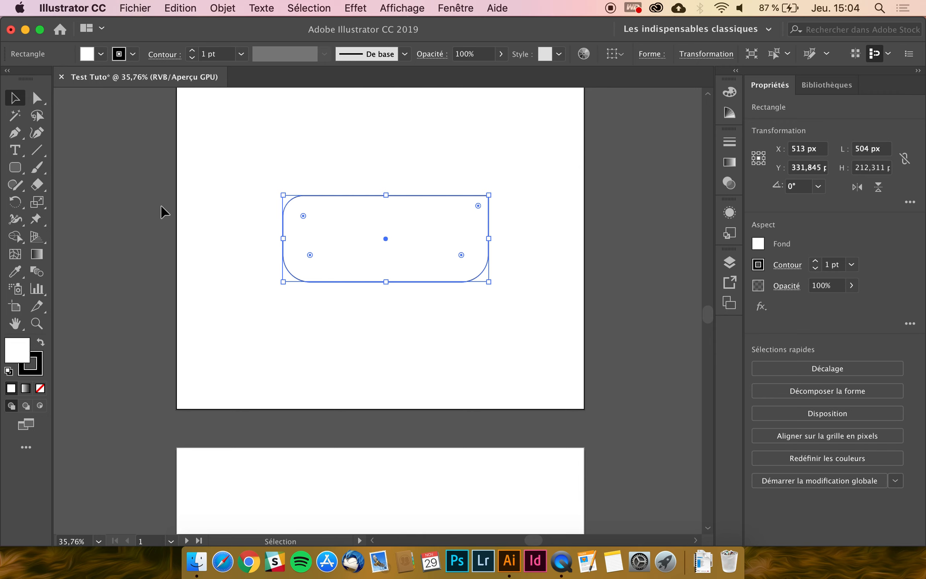
click(162, 212)
click(14, 167)
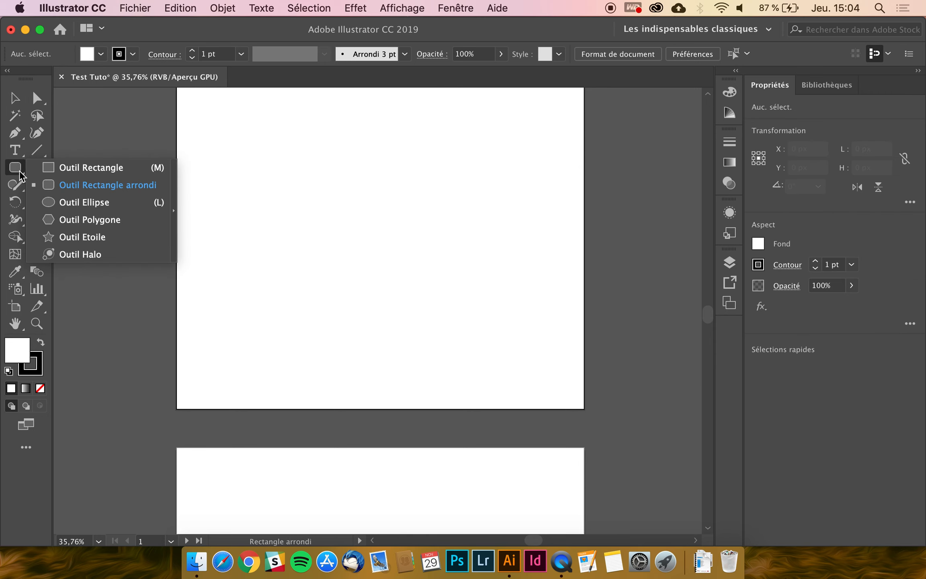
click(91, 184)
drag(277, 200, 384, 305)
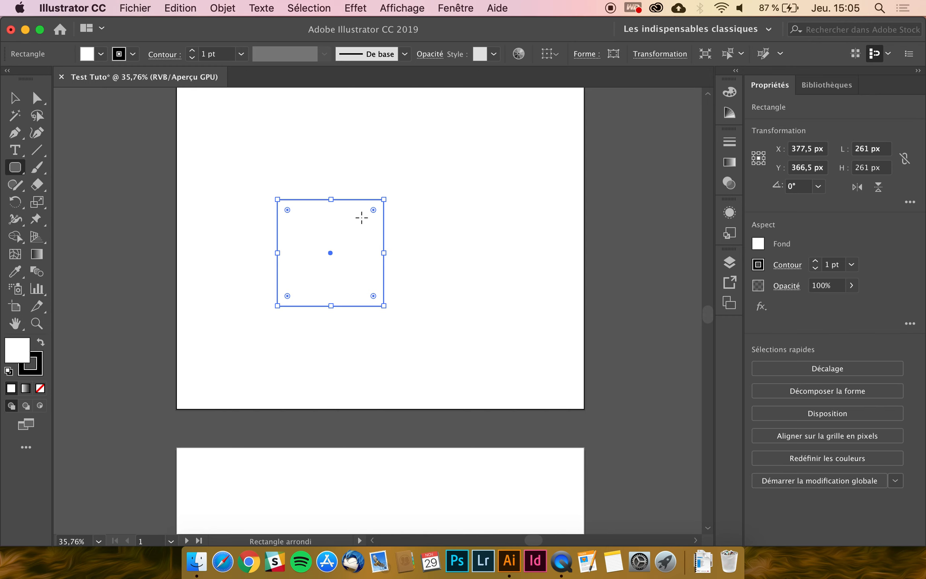
drag(373, 210, 355, 216)
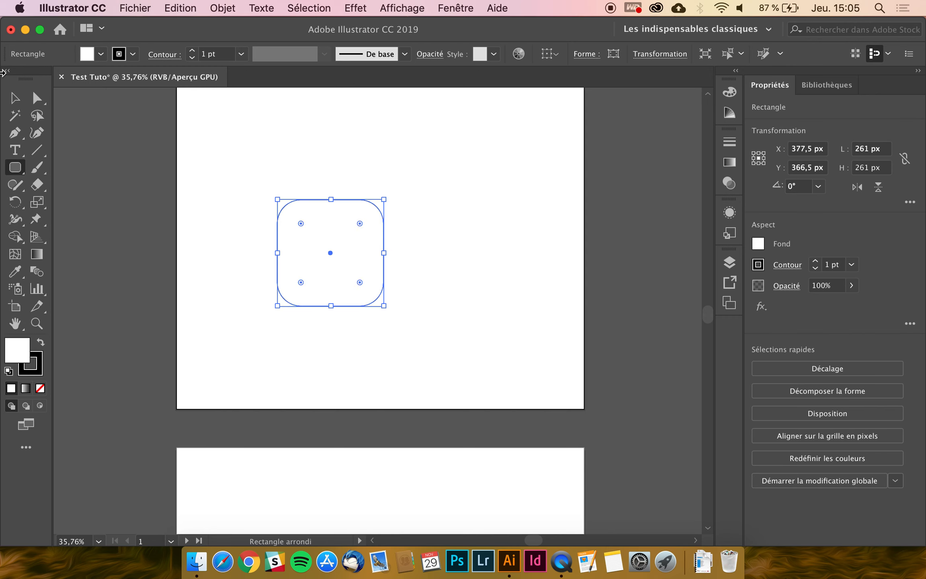
click(15, 98)
click(237, 140)
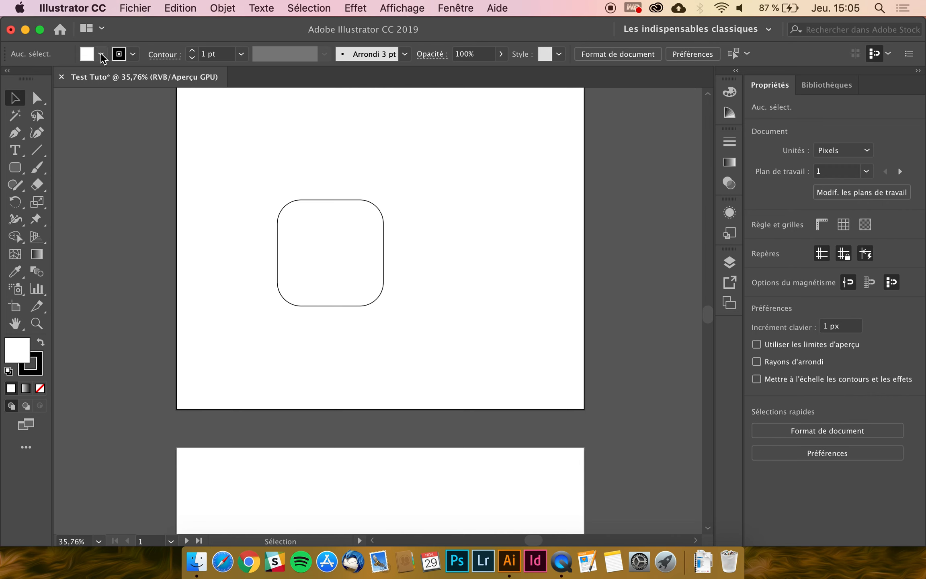
- Try black, yellow, light blue and grey-brown fills on the rounded square, and return its fill to white
click(322, 205)
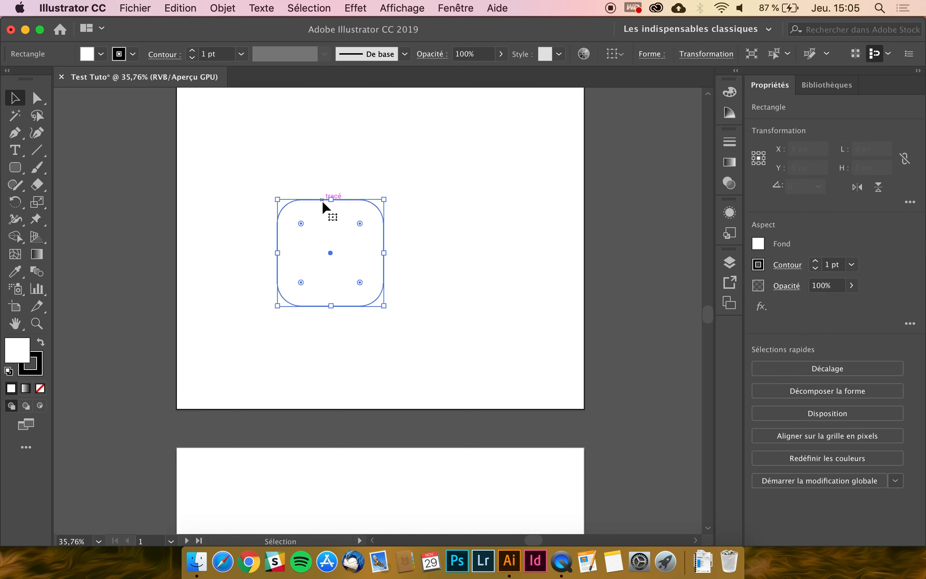
click(90, 55)
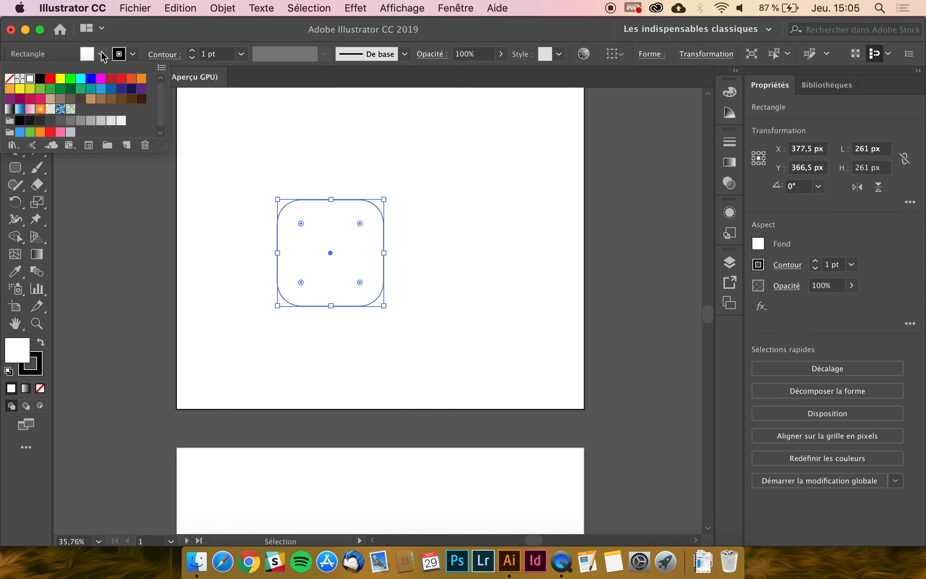
click(40, 79)
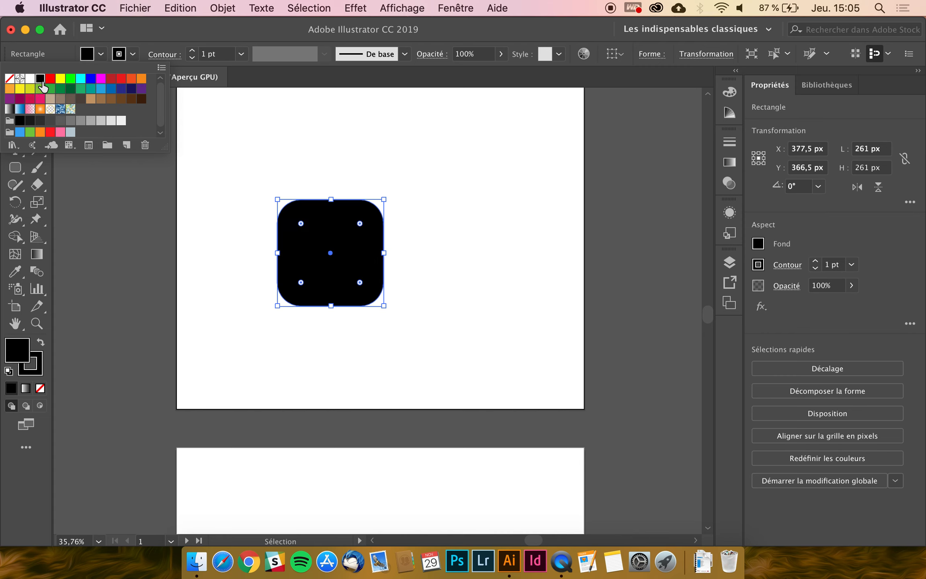
click(61, 79)
click(101, 89)
click(68, 100)
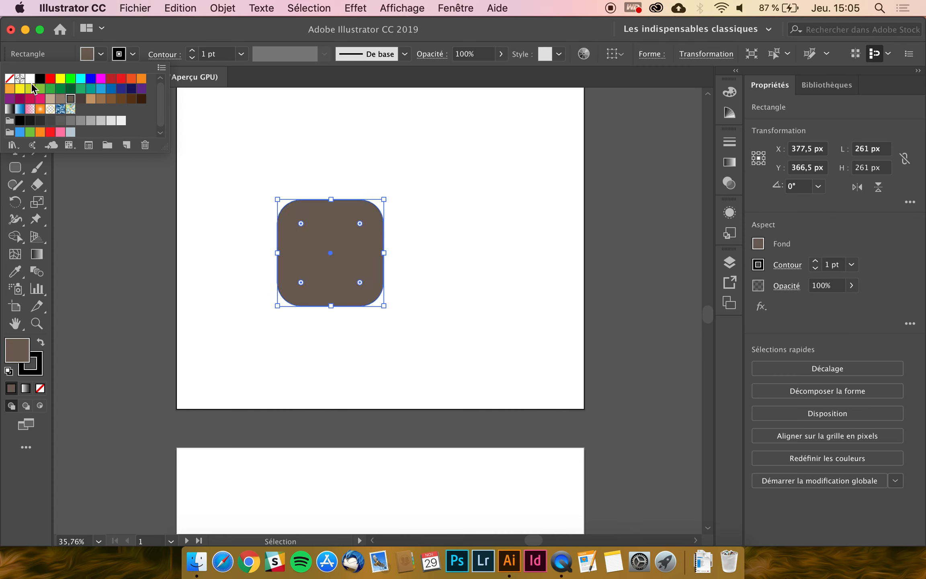
click(30, 78)
- Give the rounded square a light blue stroke, increase the stroke weight to 8 pt and deselect it
click(121, 57)
click(121, 57)
click(100, 88)
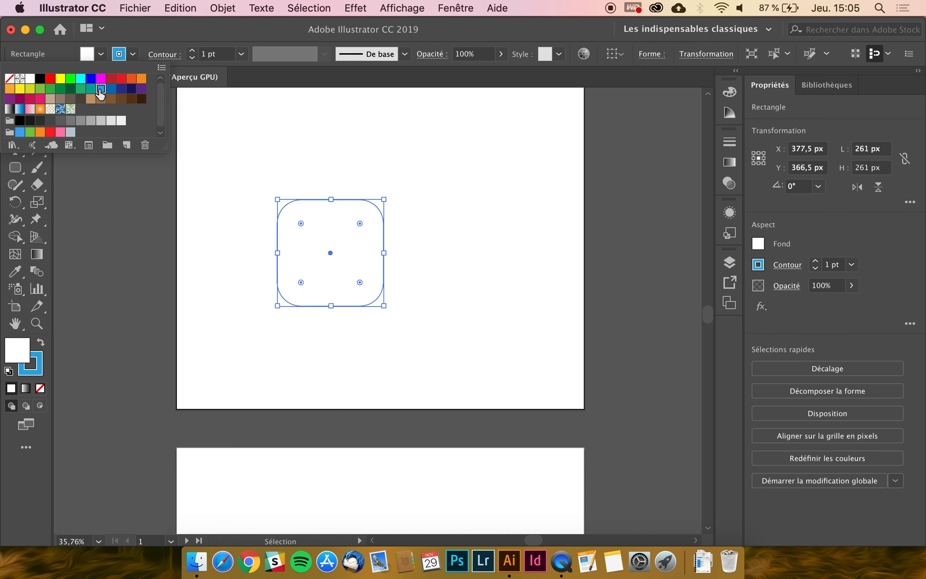
click(193, 50)
click(193, 50)
click(194, 50)
click(193, 50)
click(193, 50)
click(194, 50)
click(194, 50)
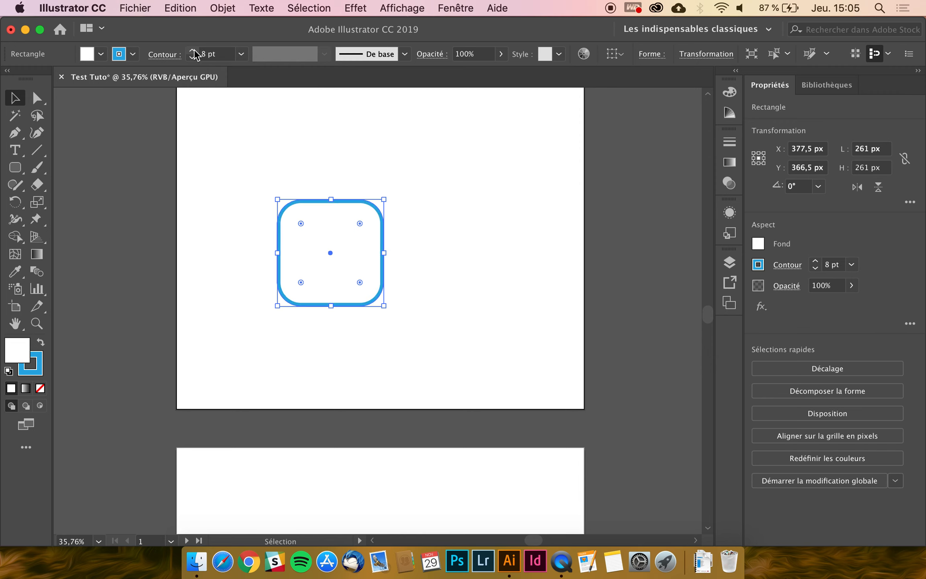
click(223, 134)
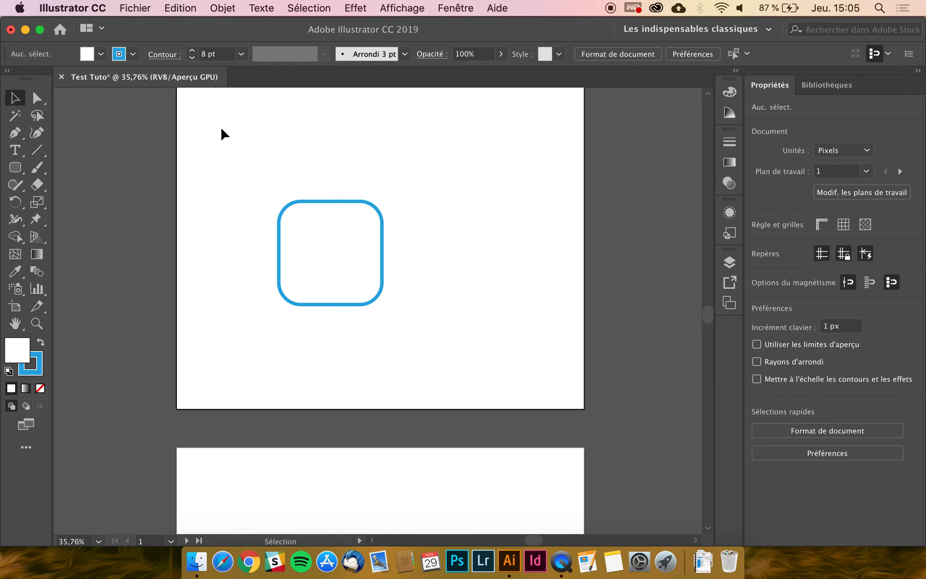
- Try the dashed-line option (Pointillé) in the rounded square's stroke settings, turn it off again and deselect the shape
click(327, 203)
click(164, 54)
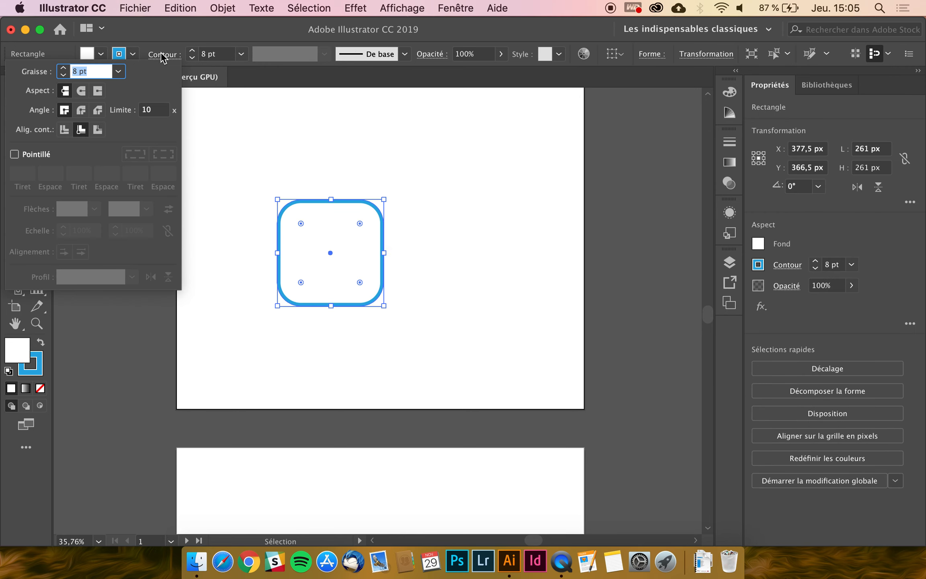
click(15, 154)
click(15, 154)
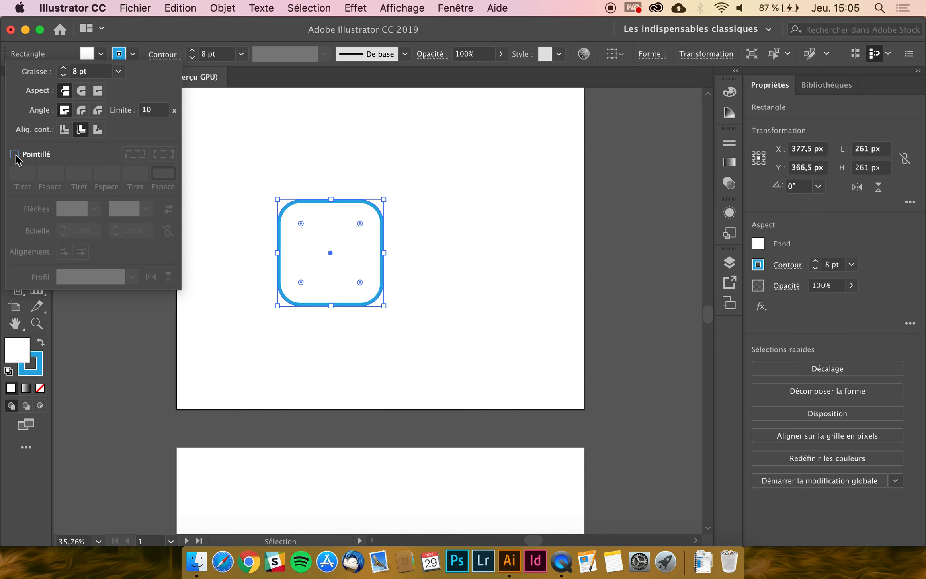
click(206, 36)
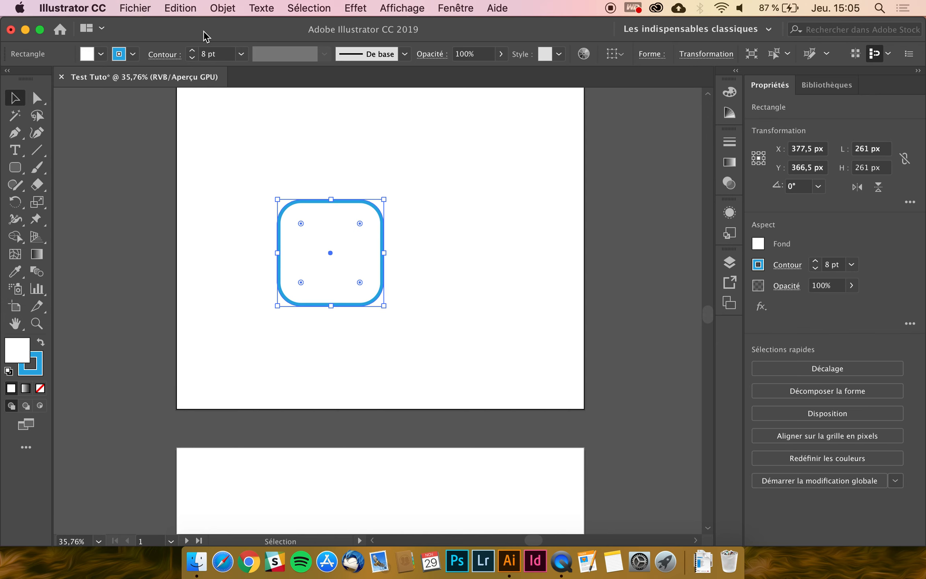
click(444, 243)
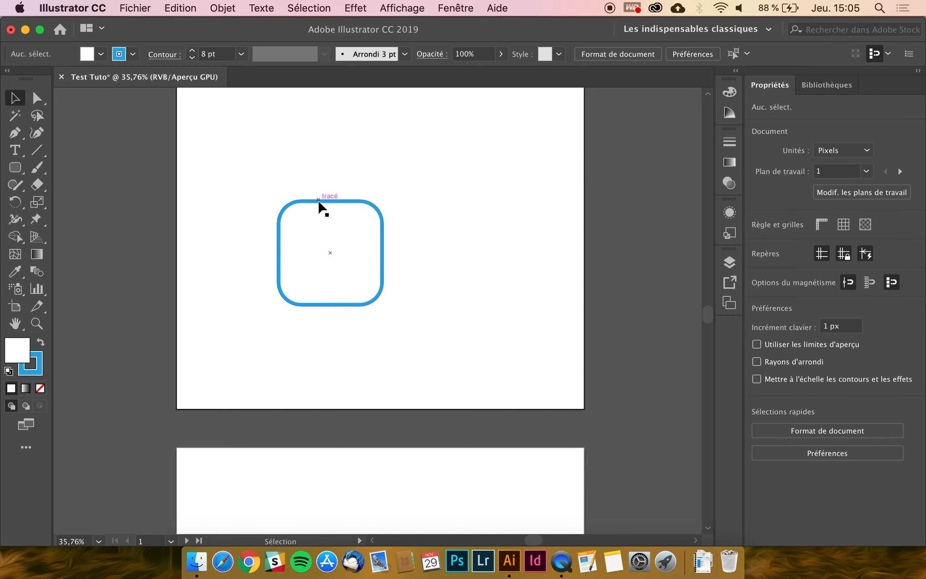
- Fill the rounded square with the custom teal 31a9af and change it to the brighter turquoise 25cece
click(321, 207)
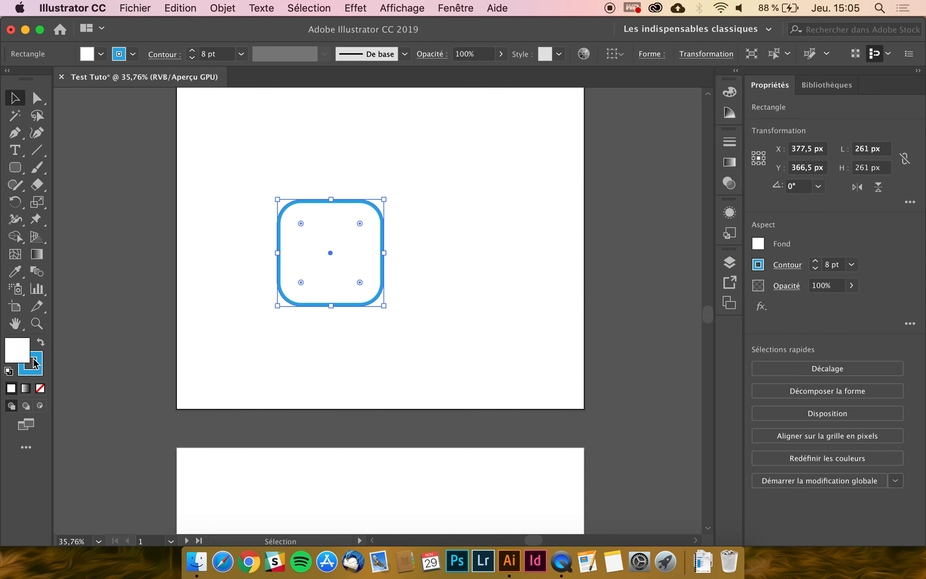
double_click(19, 357)
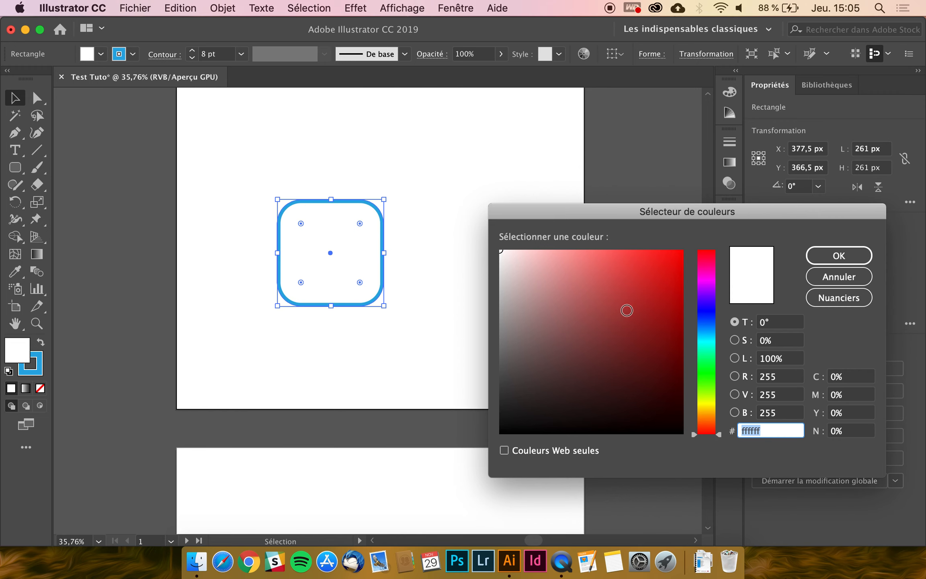
click(631, 308)
click(712, 341)
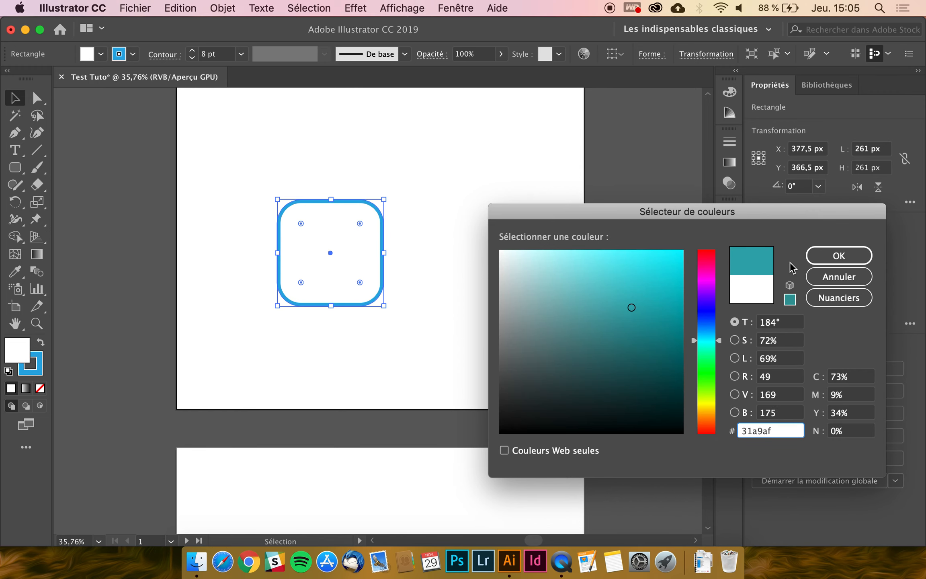
click(810, 258)
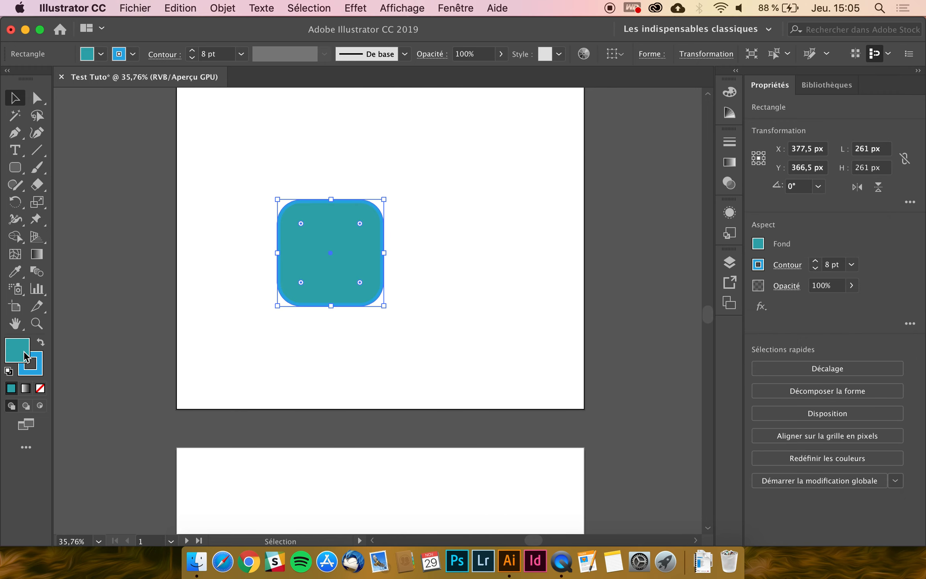
double_click(26, 357)
click(651, 286)
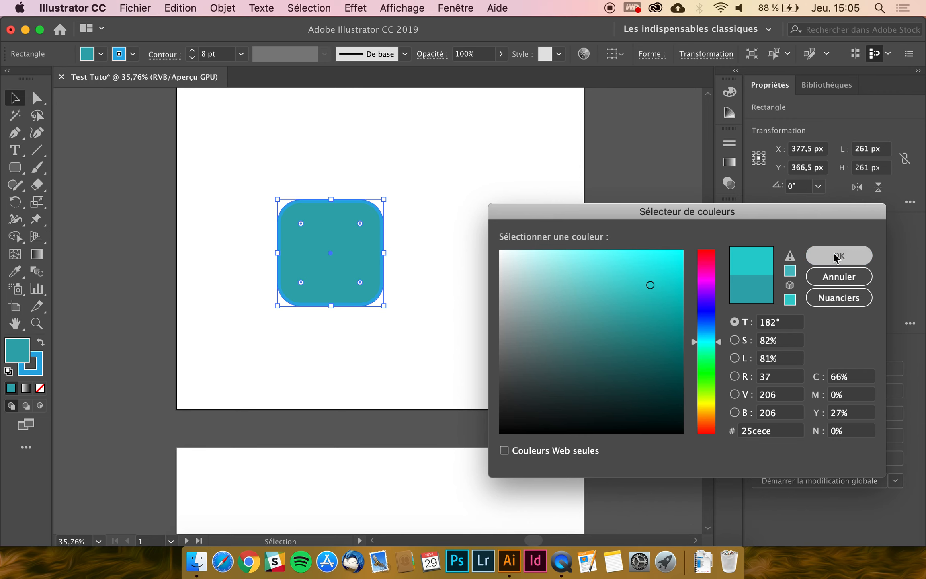
click(835, 256)
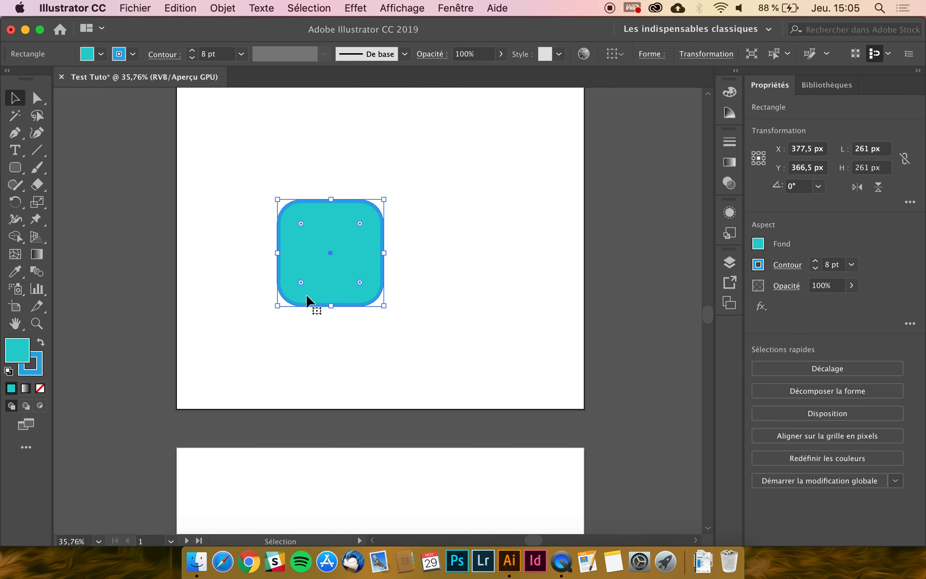
- Change the rounded square's stroke to the green 30e02b, make the fill the active colour again and deselect the shape
click(40, 368)
double_click(40, 367)
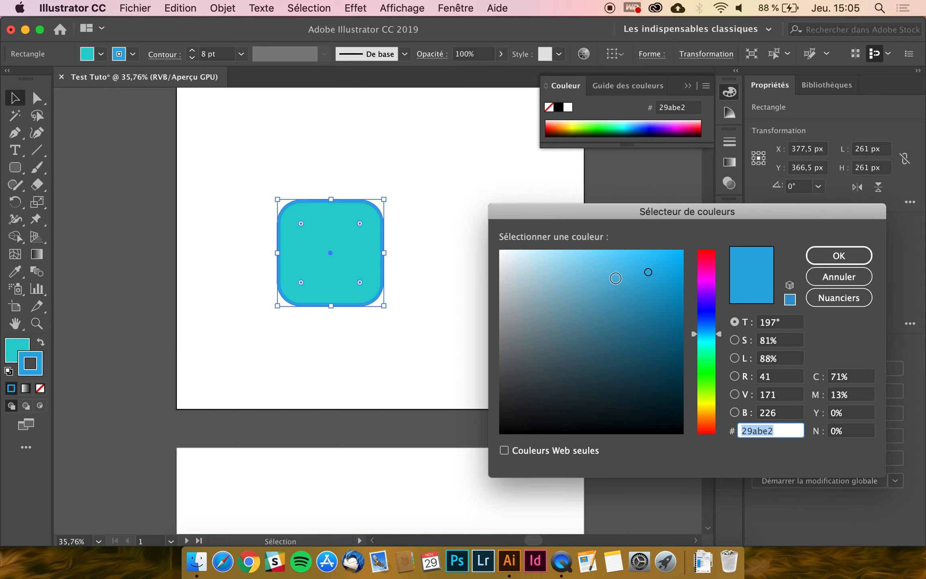
click(706, 374)
click(839, 256)
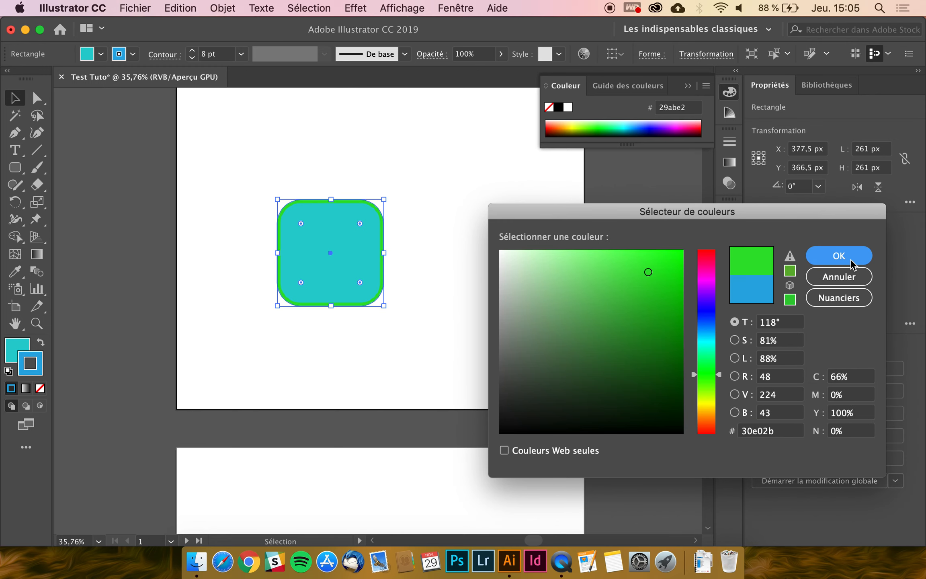
click(11, 353)
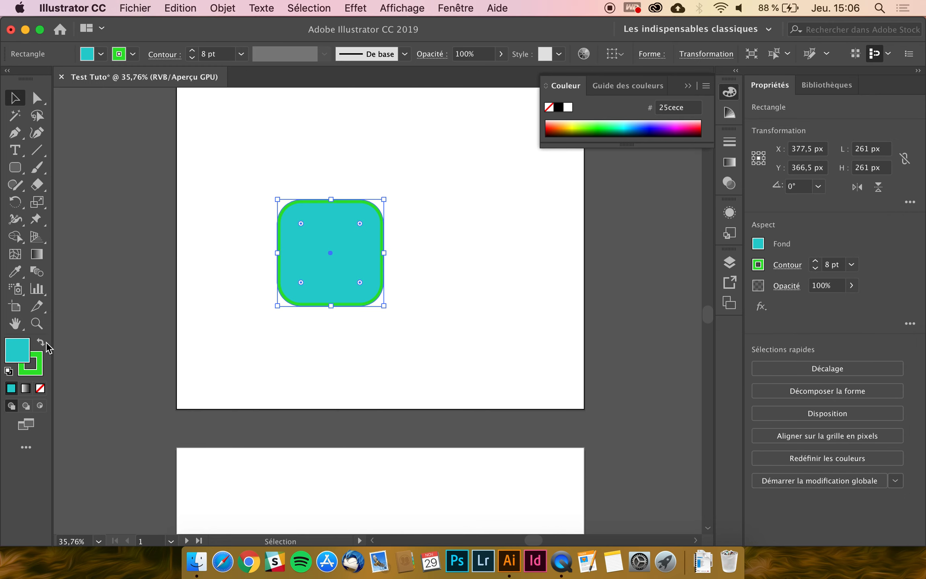
click(235, 202)
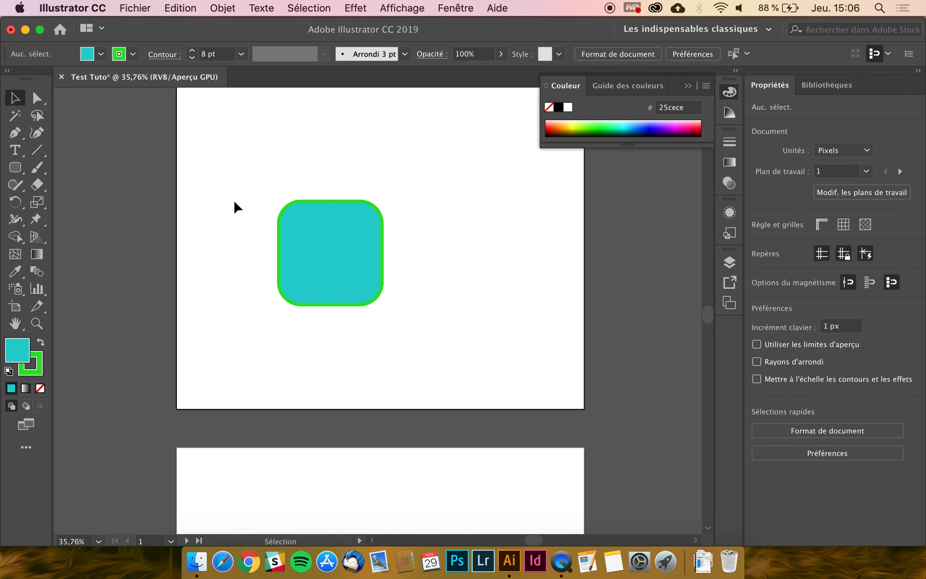
- Delete the rounded square and draw a polygon about 266 x 260 px, varying its number of sides while drawing and finishing with seven
drag(430, 189, 266, 270)
key(BackSpace)
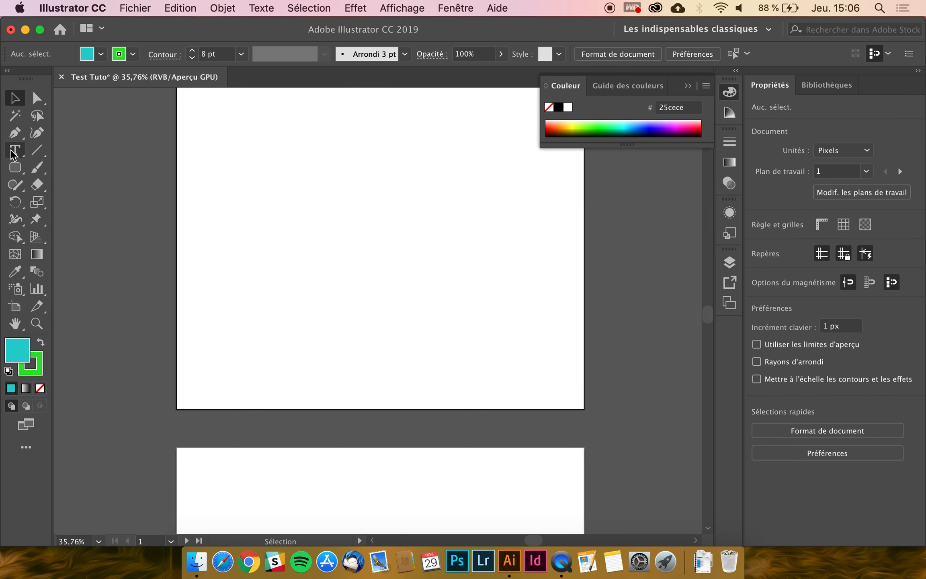
drag(12, 172, 98, 213)
mouse_move(293, 201)
mouse_down()
mouse_move(314, 229)
mouse_move(332, 228)
mouse_move(338, 246)
mouse_move(336, 236)
mouse_up()
key(Down)
key(Down)
key(Down)
key(Up)
key(Up)
key(Down)
key(Down)
key(Up)
key(Up)
key(Up)
key(Up)
key(Up)
key(Up)
key(Up)
key(Up)
key(Up)
key(Up)
key(Up)
key(Up)
key(Up)
key(Down)
key(Down)
key(Down)
key(Down)
key(Down)
key(Down)
key(Down)
key(Down)
key(Down)
key(Down)
key(Down)
key(Down)
key(Up)
key(Up)
key(Up)
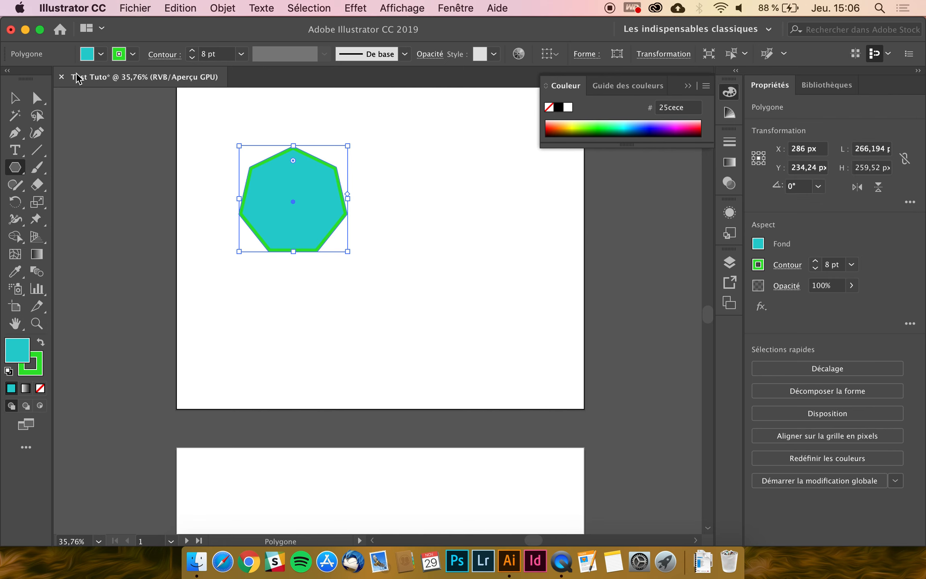
drag(232, 140, 227, 161)
key(super+z)
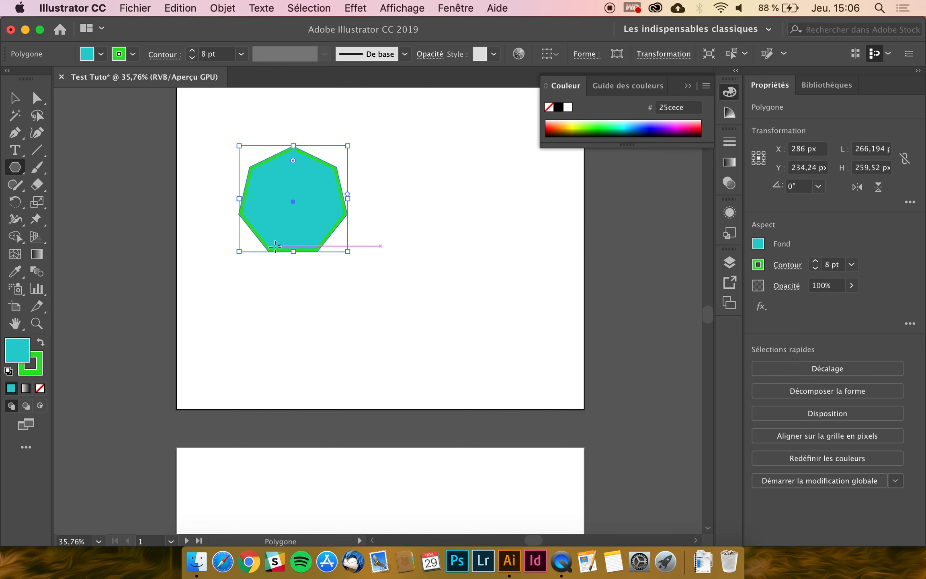
- Delete the seven-sided polygon from the first artboard
click(15, 97)
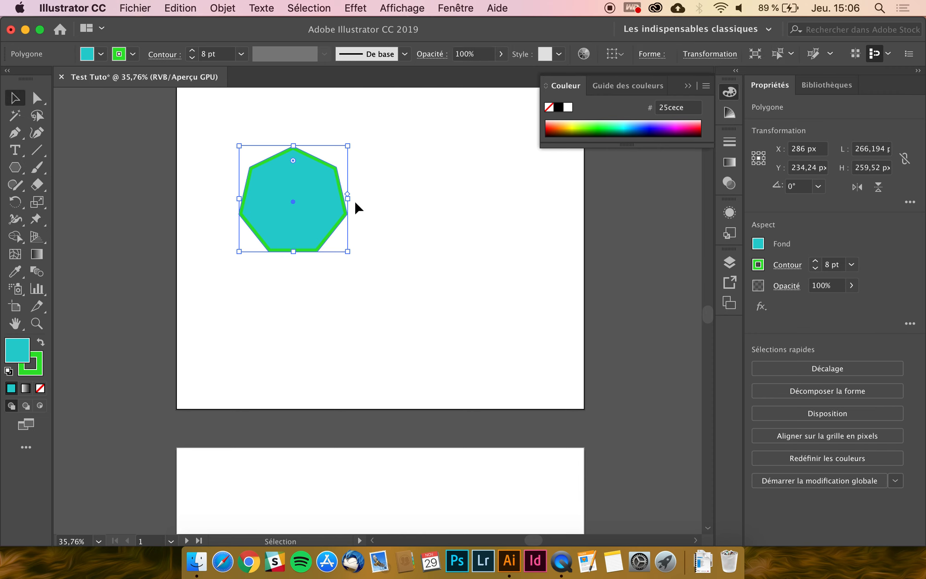
click(378, 198)
click(293, 201)
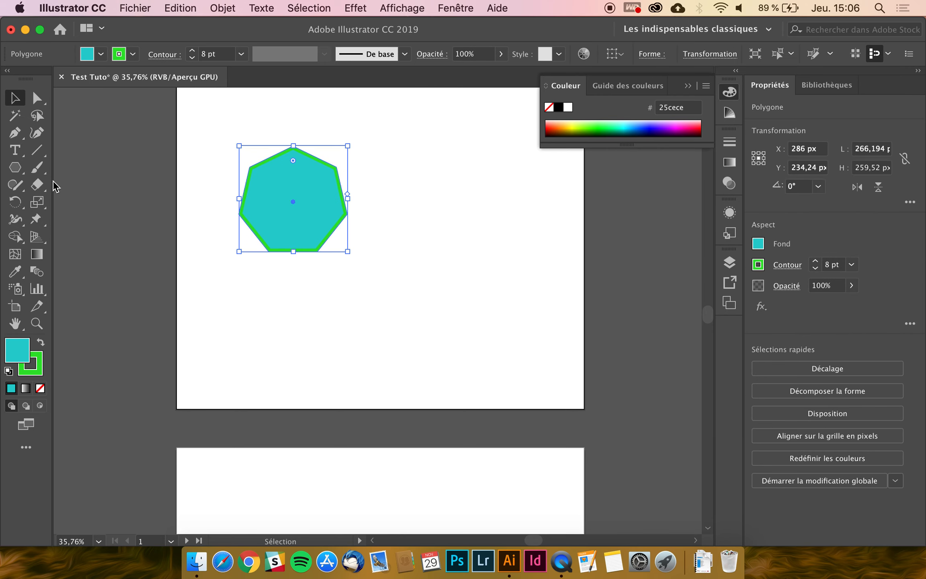
key(Delete)
- Draw a star about 512 x 512 px on the first artboard, varying its number of points while drawing and finishing with sixteen
drag(14, 170, 92, 236)
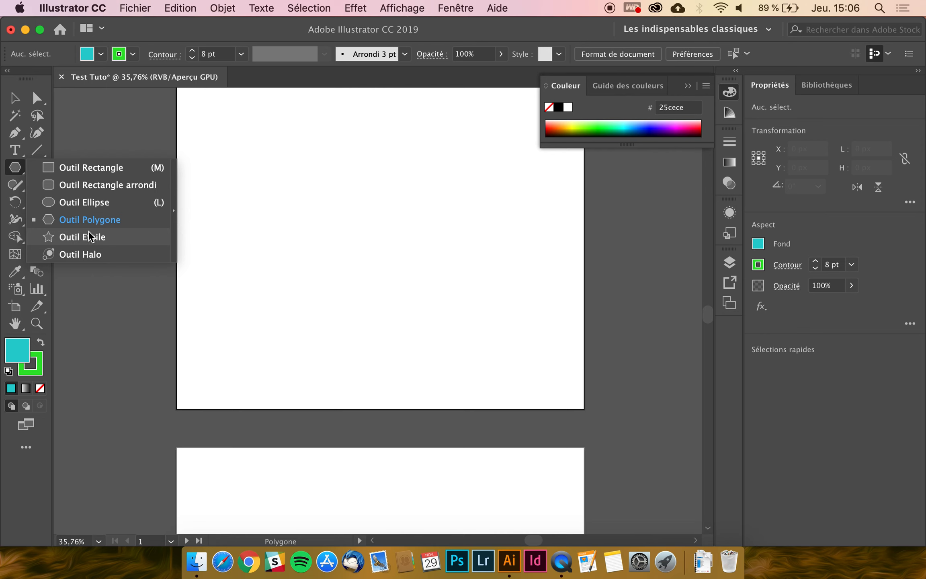
drag(91, 237, 89, 235)
drag(14, 172, 76, 239)
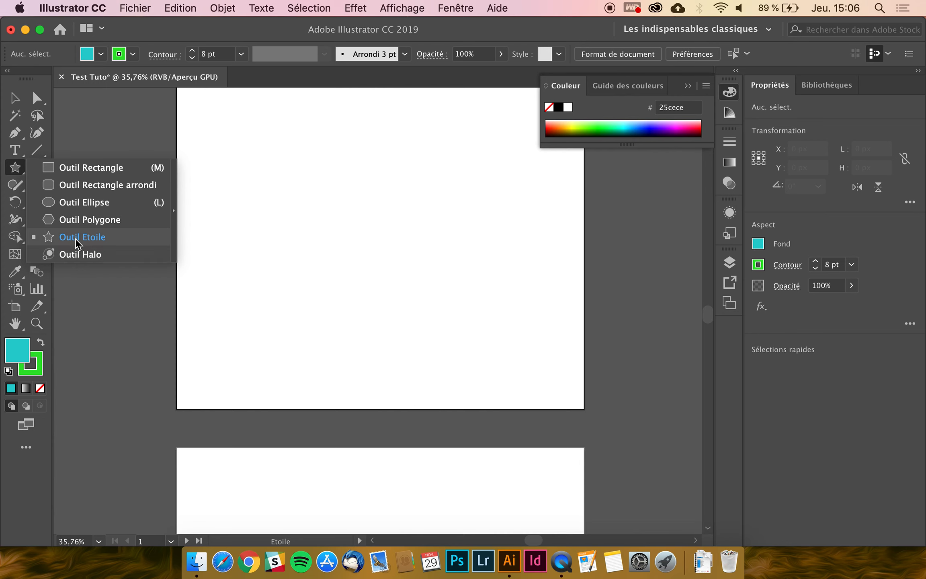
mouse_move(74, 238)
mouse_down()
mouse_move(63, 244)
mouse_move(69, 238)
mouse_up()
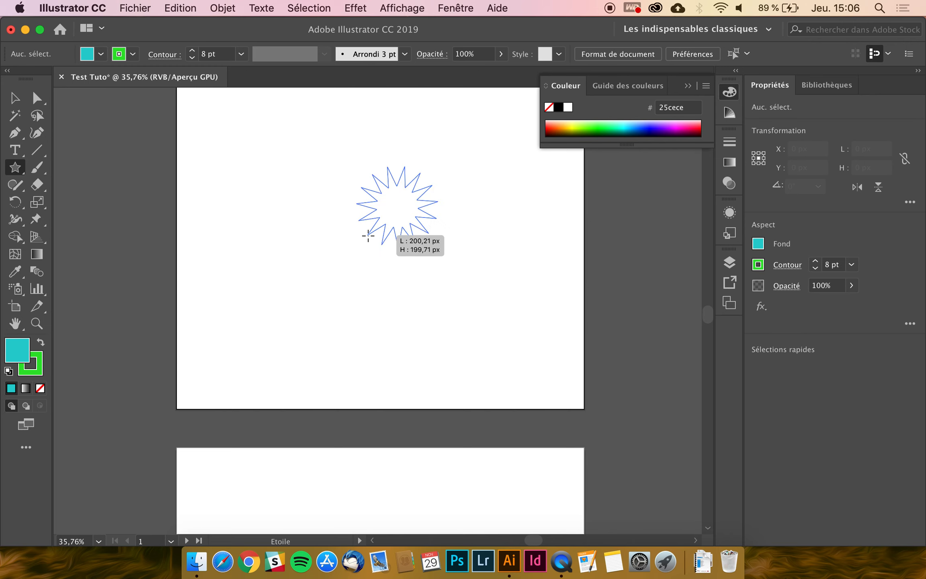
key(Down)
key(Down)
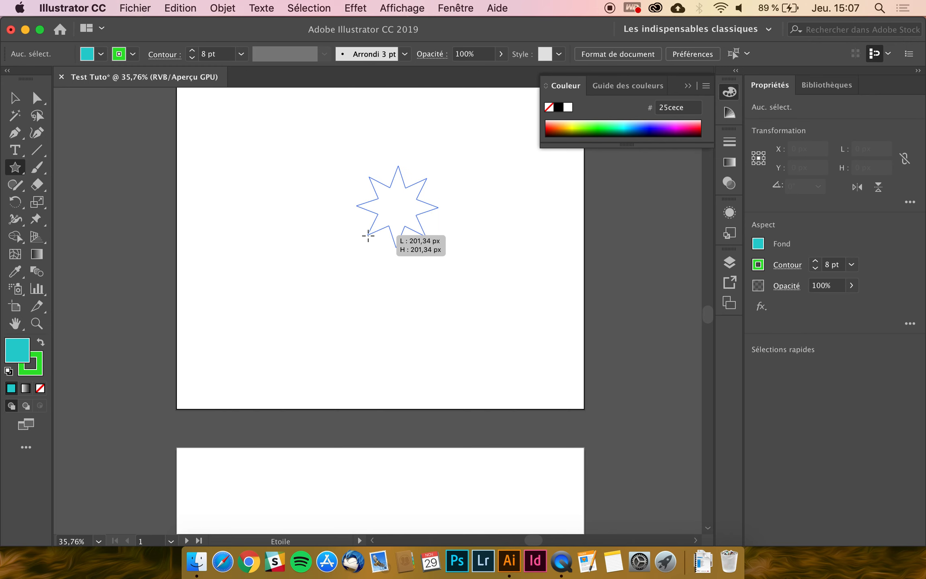
drag(367, 235, 470, 280)
key(Up)
key(Up)
key(Up)
key(Up)
key(Up)
key(Up)
key(Up)
key(Up)
key(Up)
key(Up)
key(Up)
key(Up)
key(Up)
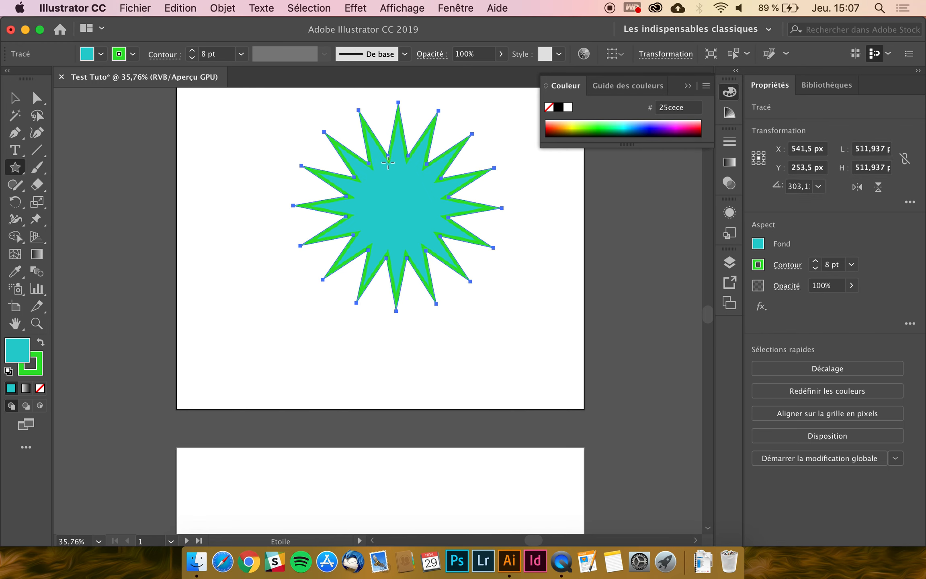
- Move the star to about X 490.5, Y 361.5 px and delete it
key(v)
drag(390, 176, 371, 221)
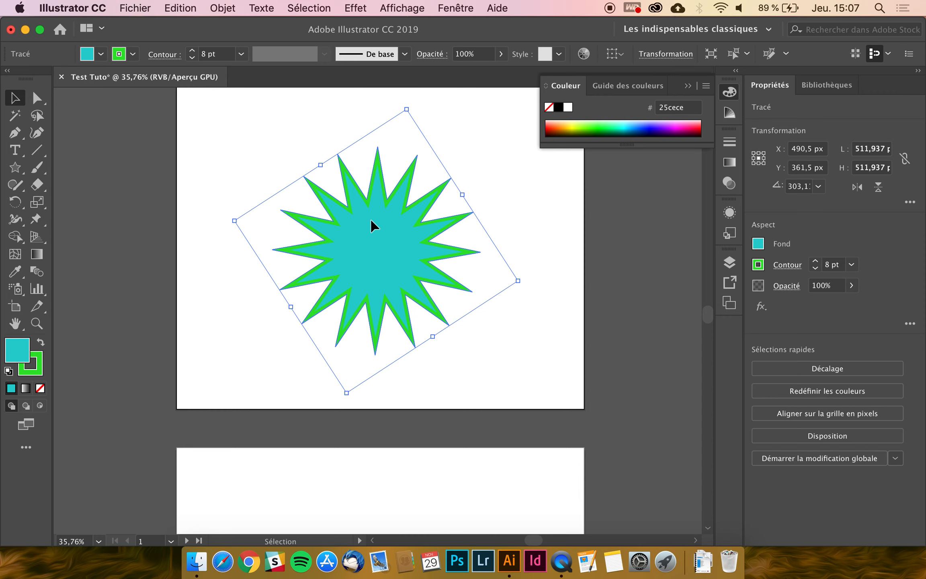
click(203, 289)
click(389, 258)
key(Delete)
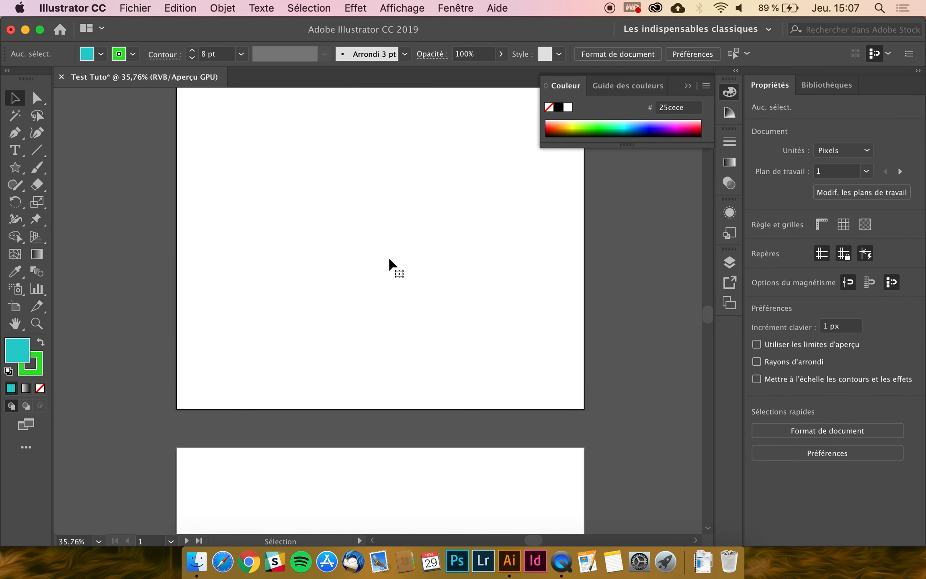
- Close the floating colour settings and draw a rectangle about 642 x 367 px on the first artboard
click(15, 167)
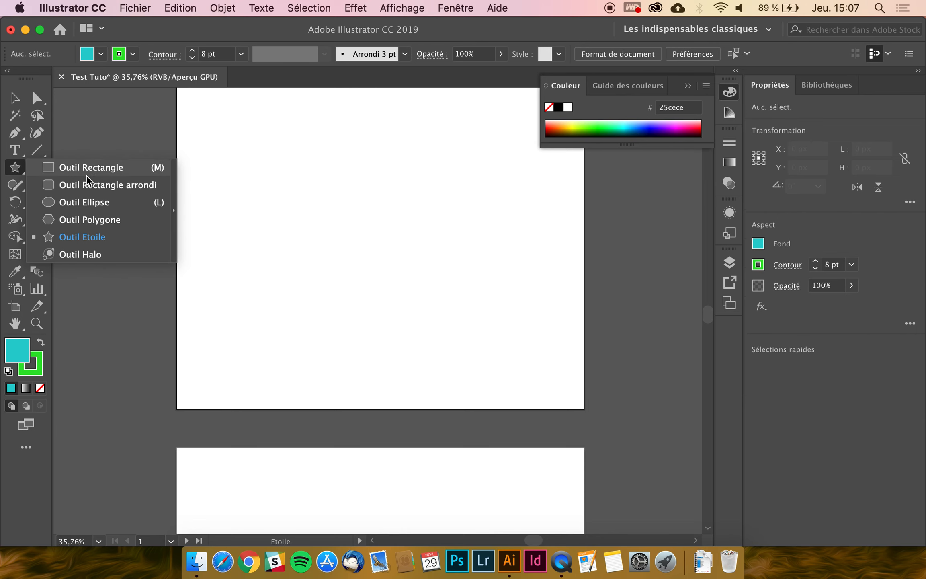
click(87, 171)
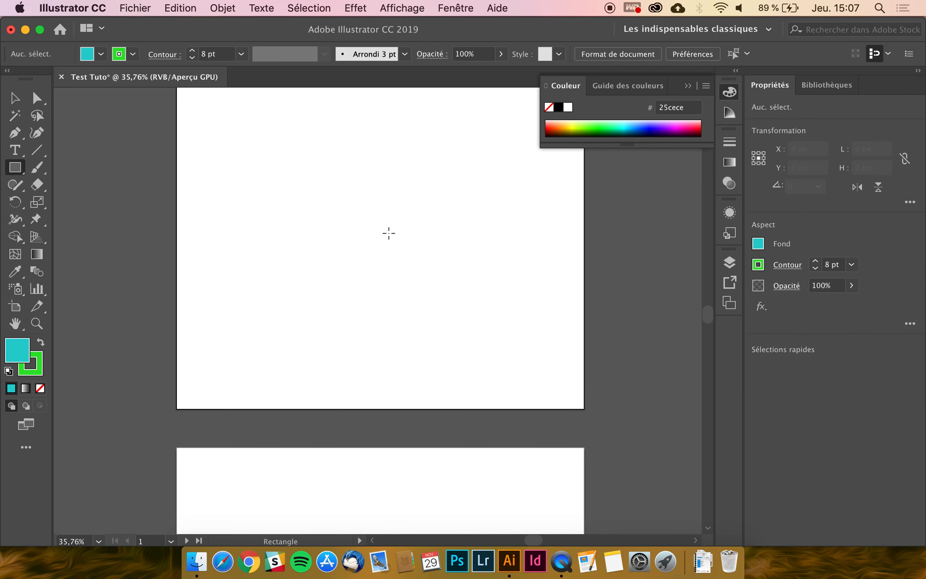
click(566, 86)
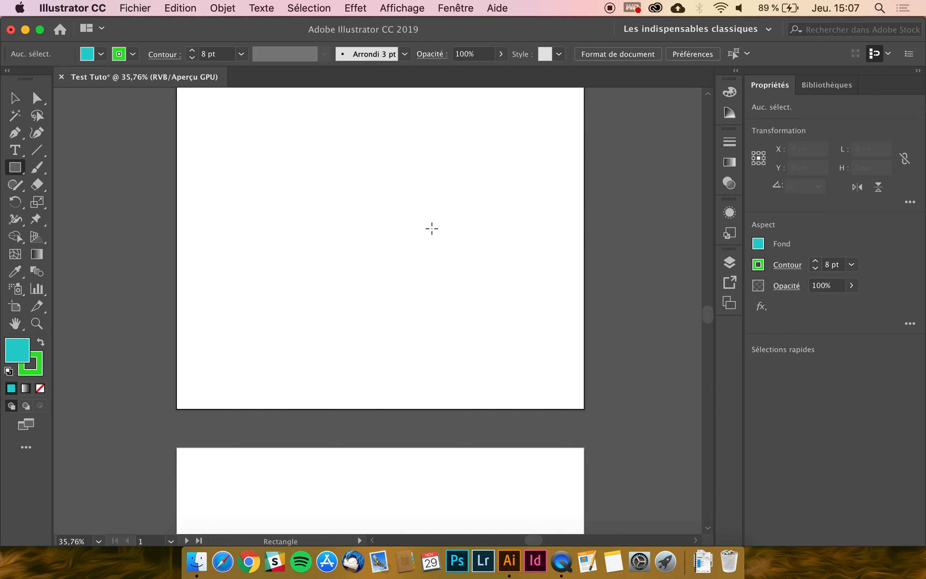
scroll(432, 228, up, 2)
scroll(432, 228, up, 1)
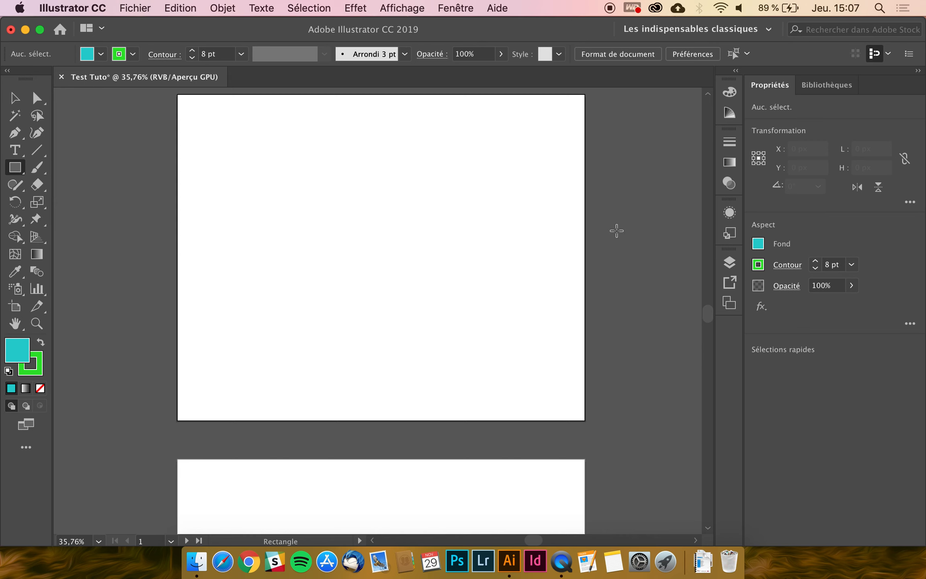
drag(502, 157, 240, 308)
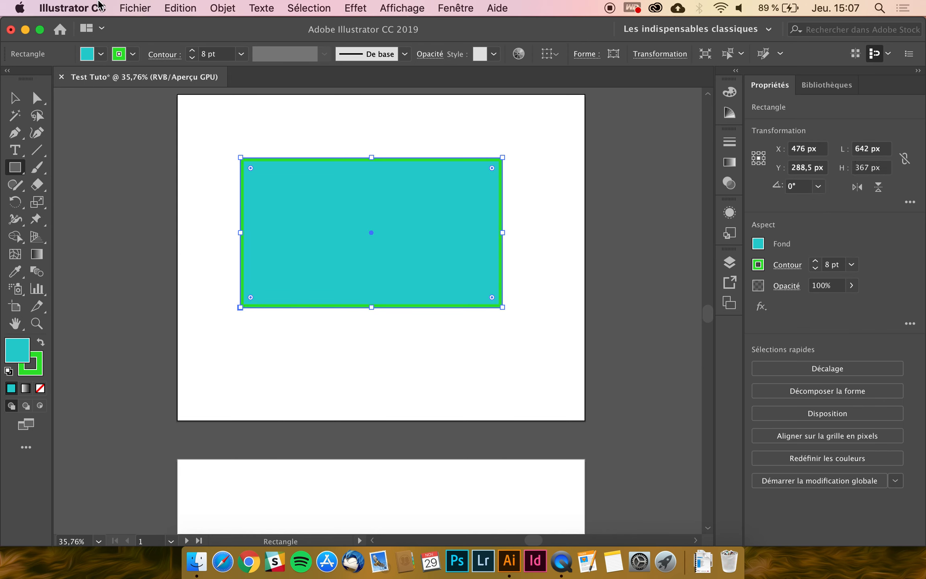
- Save the document as Test Tuto.ai in the Test folder in Adobe Illustrator (ai) format, version Illustrator CC, and deselect the rectangle
click(133, 9)
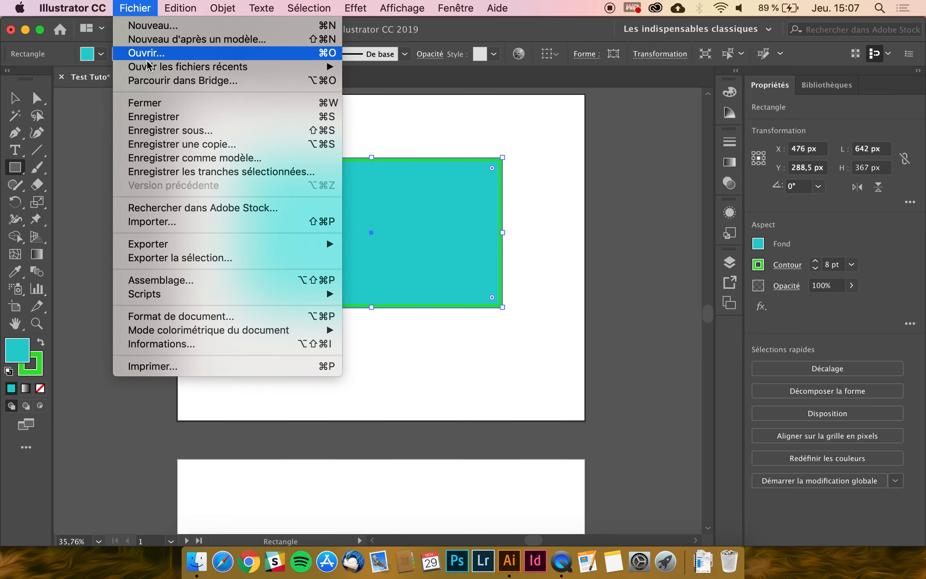
click(169, 132)
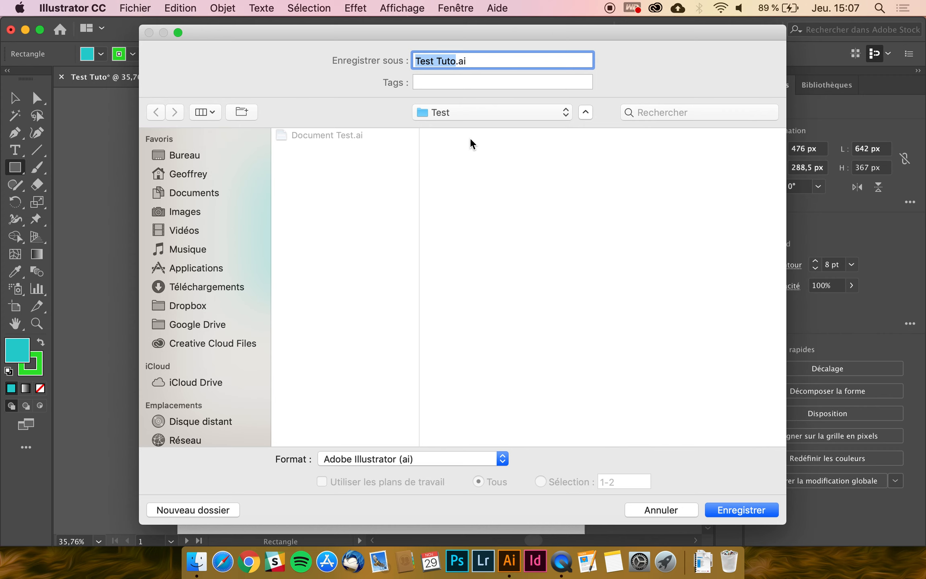
click(379, 458)
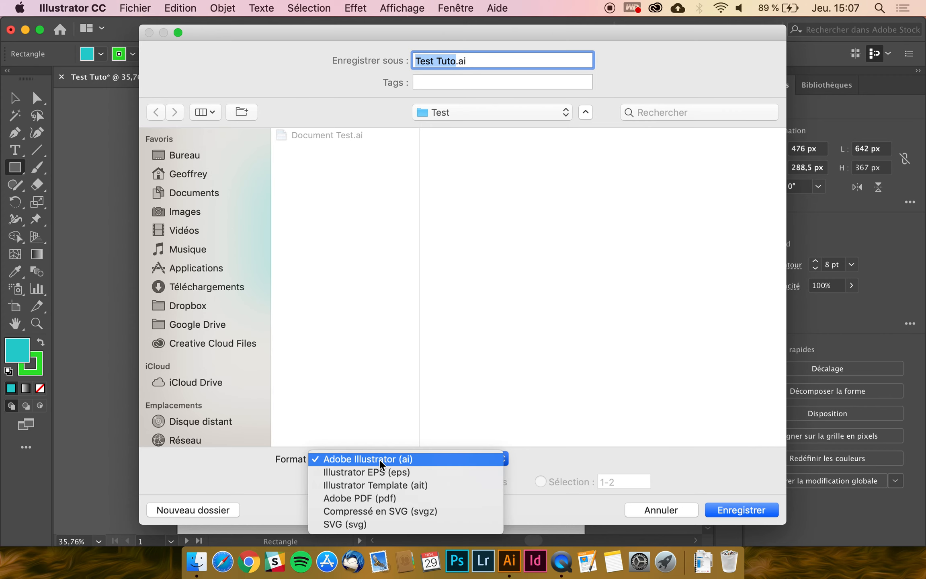
click(349, 460)
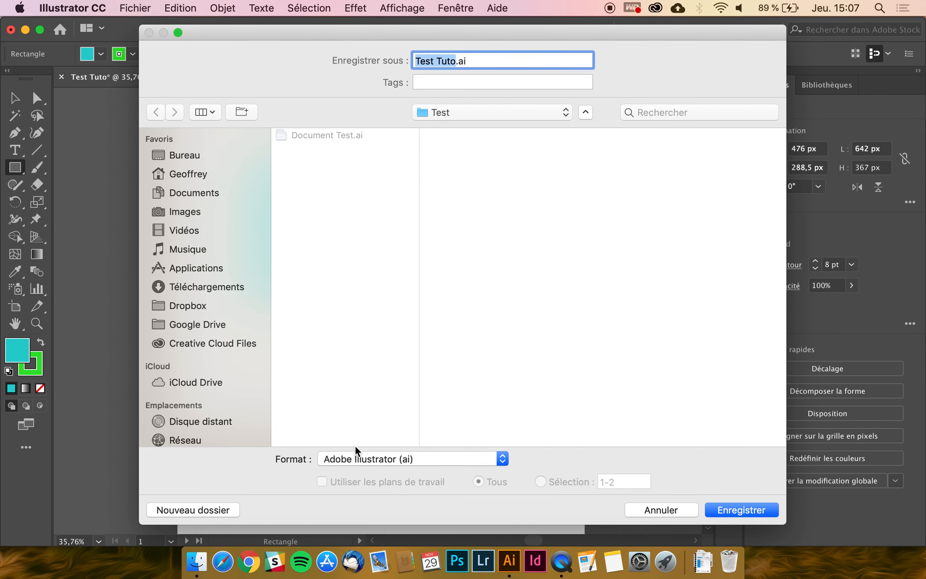
click(364, 456)
click(364, 458)
key(Return)
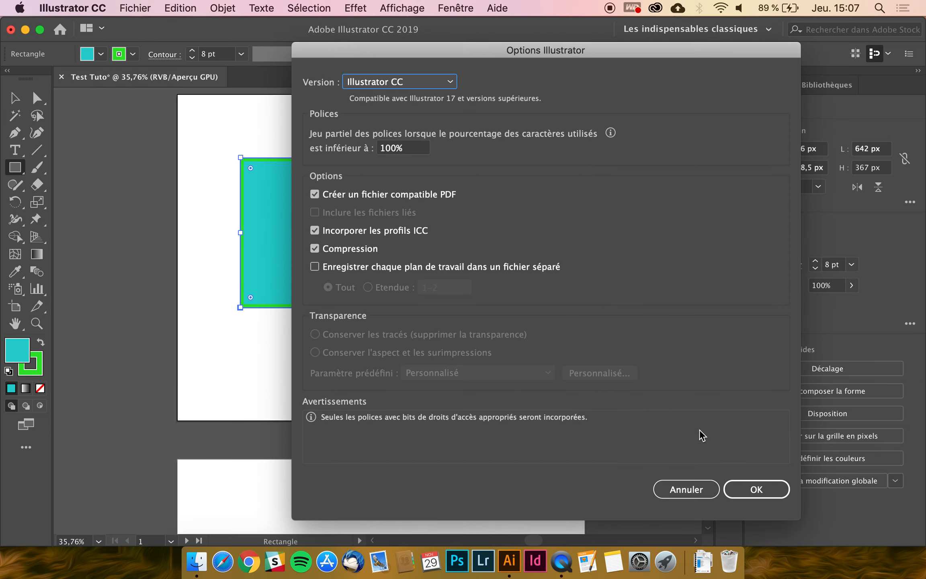
click(755, 487)
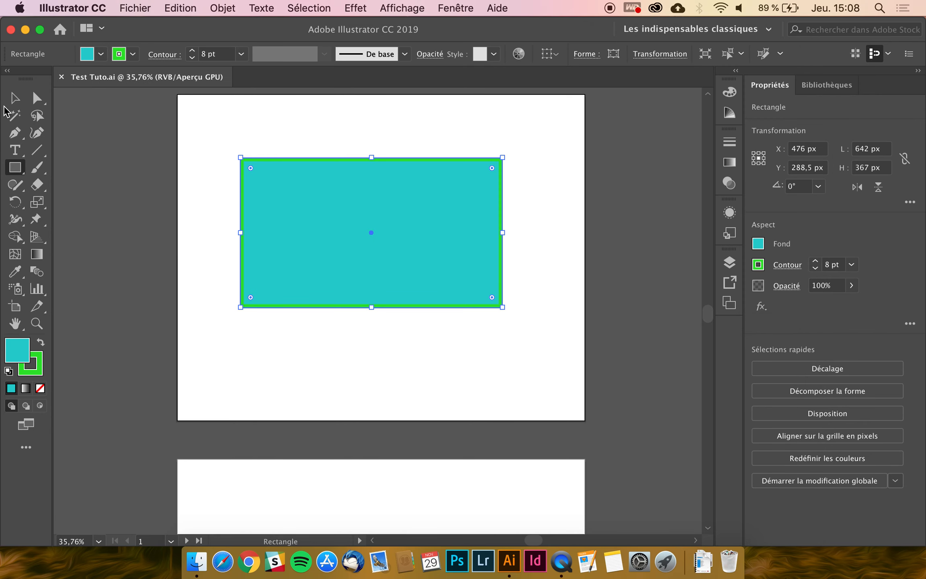
click(14, 97)
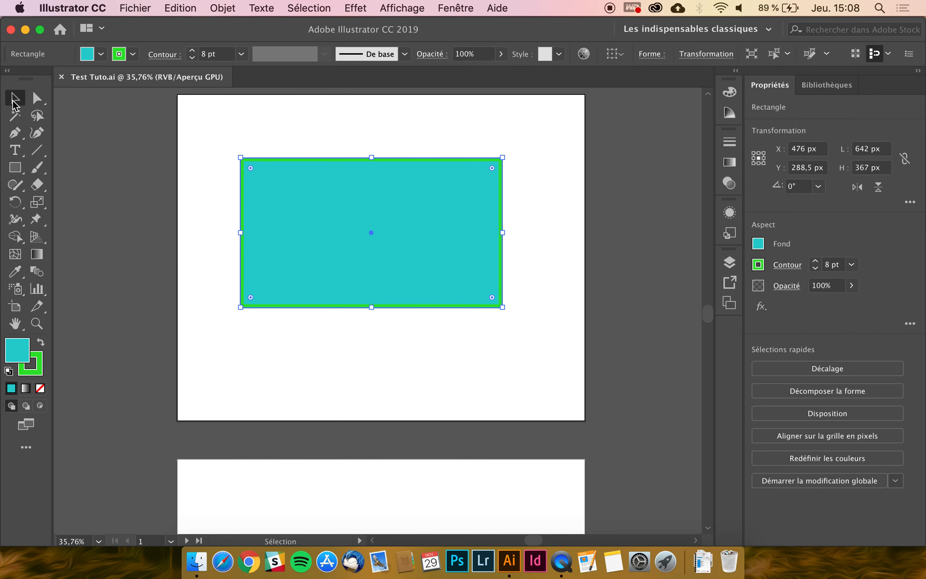
click(141, 261)
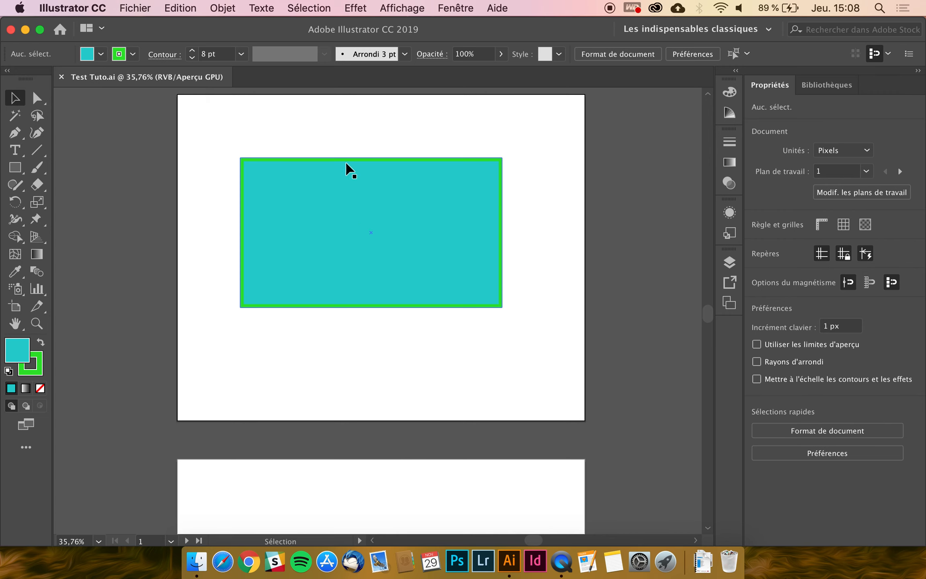
- Start exporting the document, examine the file formats available besides PNG and leave without exporting
click(139, 3)
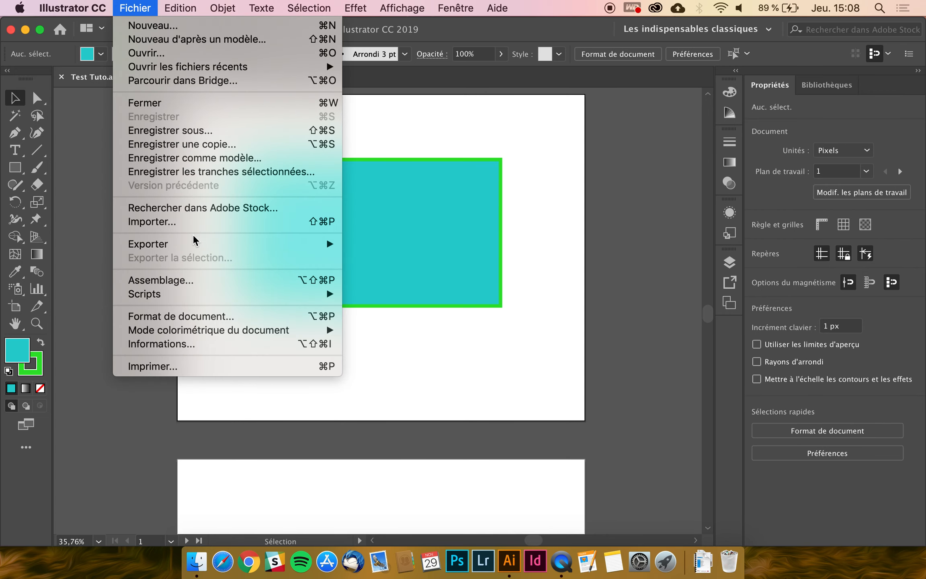
mouse_move(192, 248)
click(429, 258)
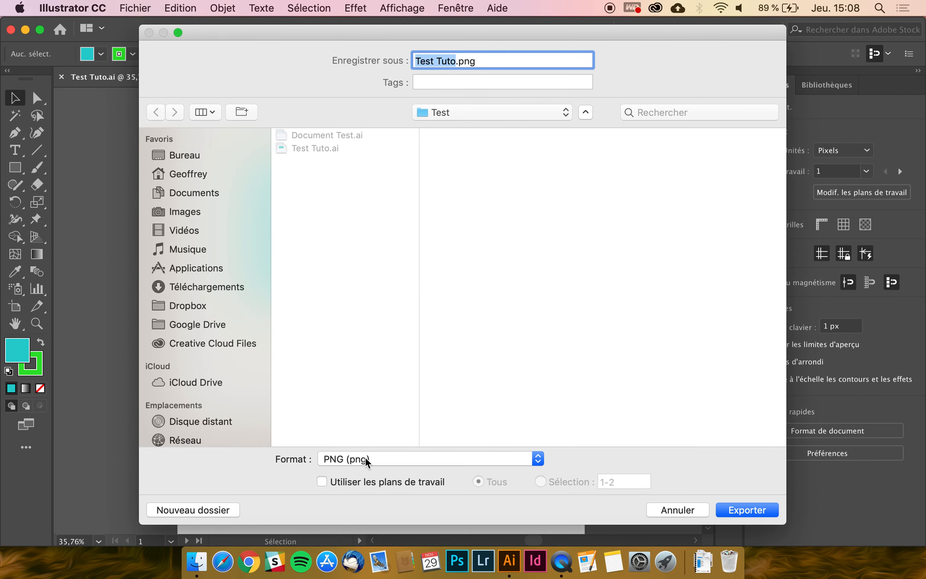
click(363, 463)
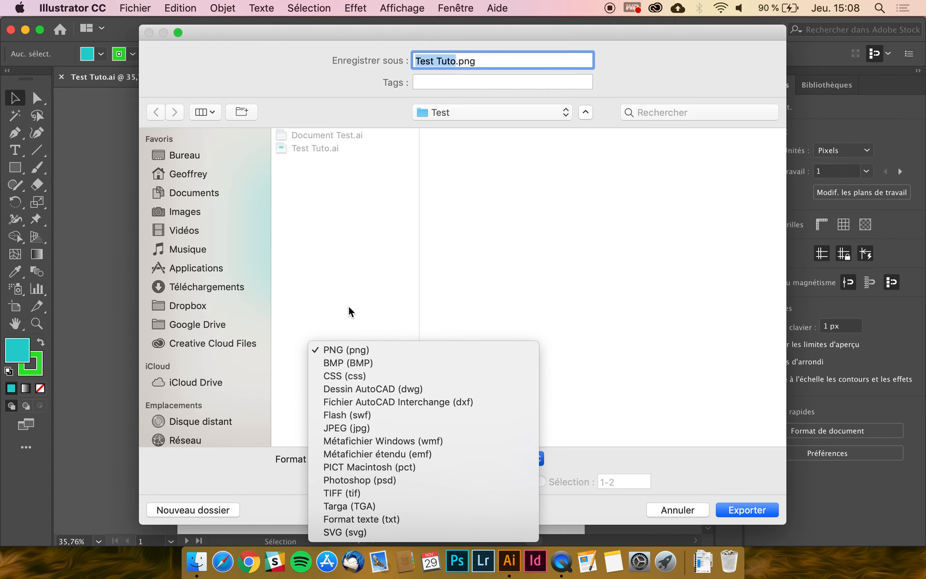
click(354, 320)
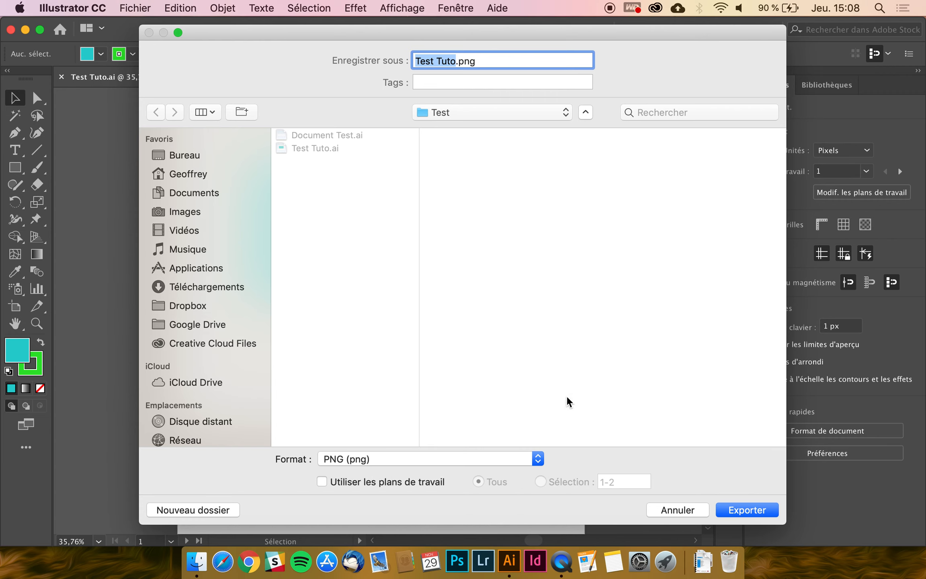
click(685, 510)
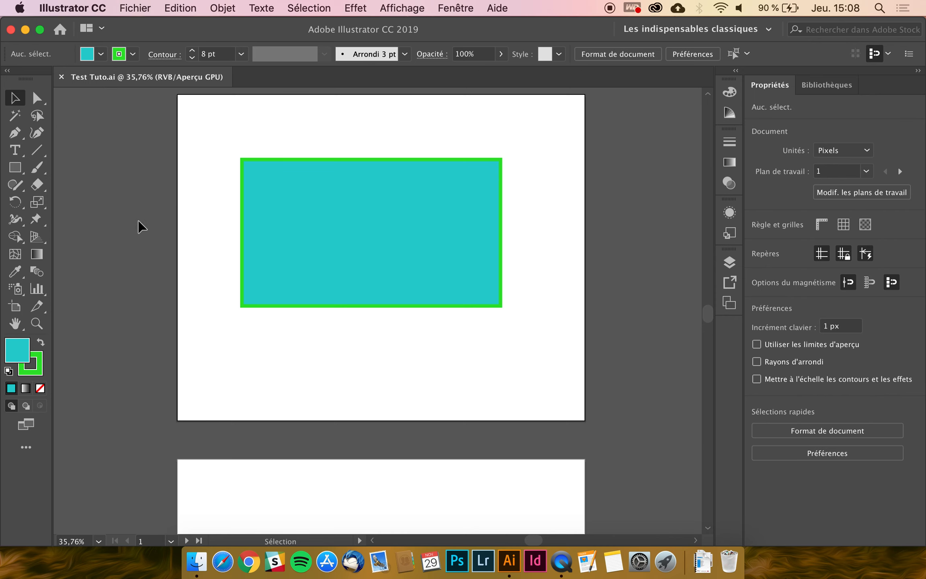
- Narrow the rectangle to about 404 px wide from its left side and move it to about X 523, Y 332.5 px
scroll(138, 221, down, 2)
scroll(137, 220, left, 2)
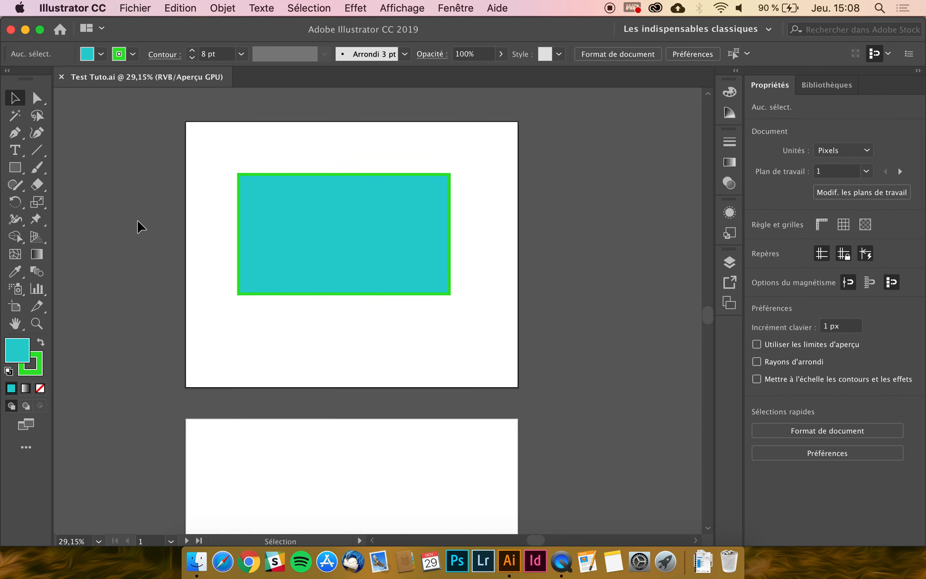
scroll(137, 220, up, 1)
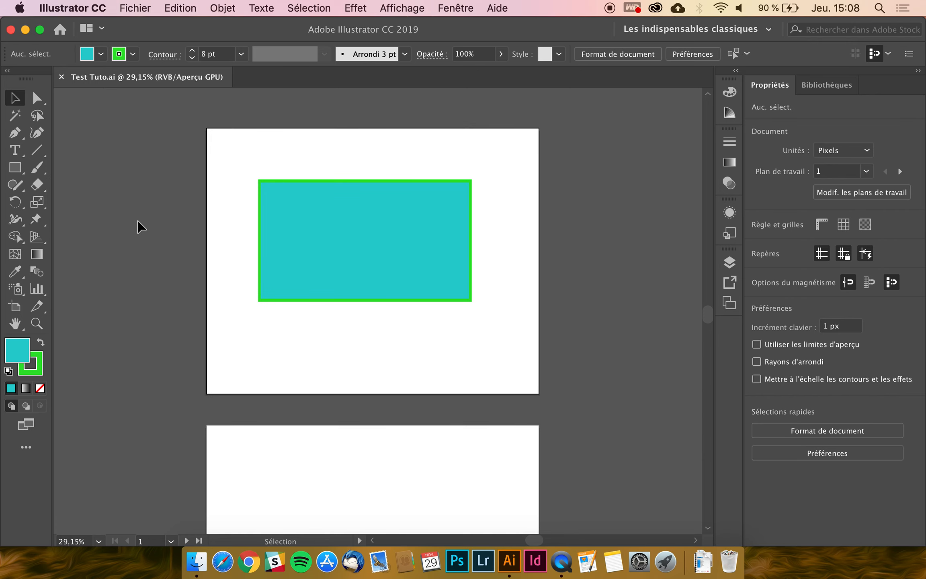
scroll(138, 226, left, 1)
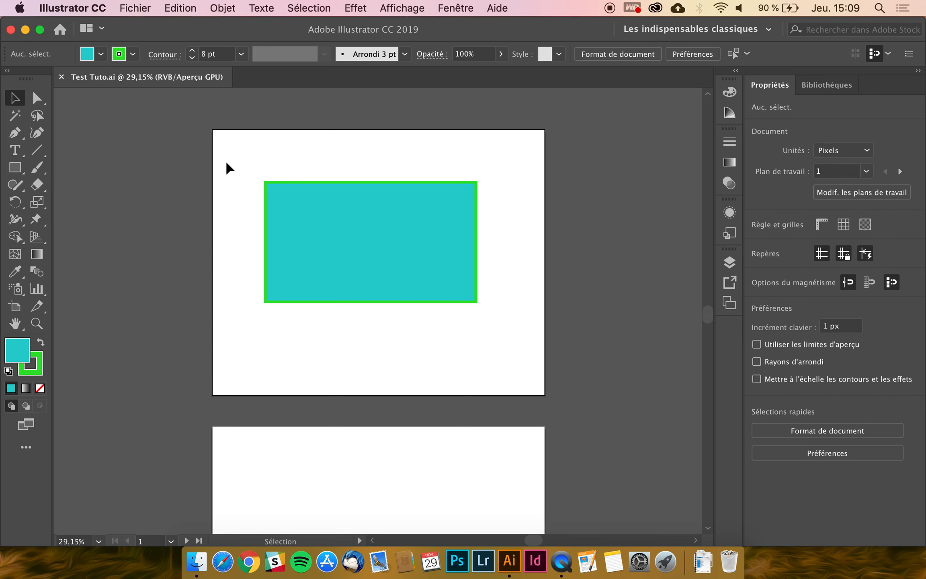
click(15, 170)
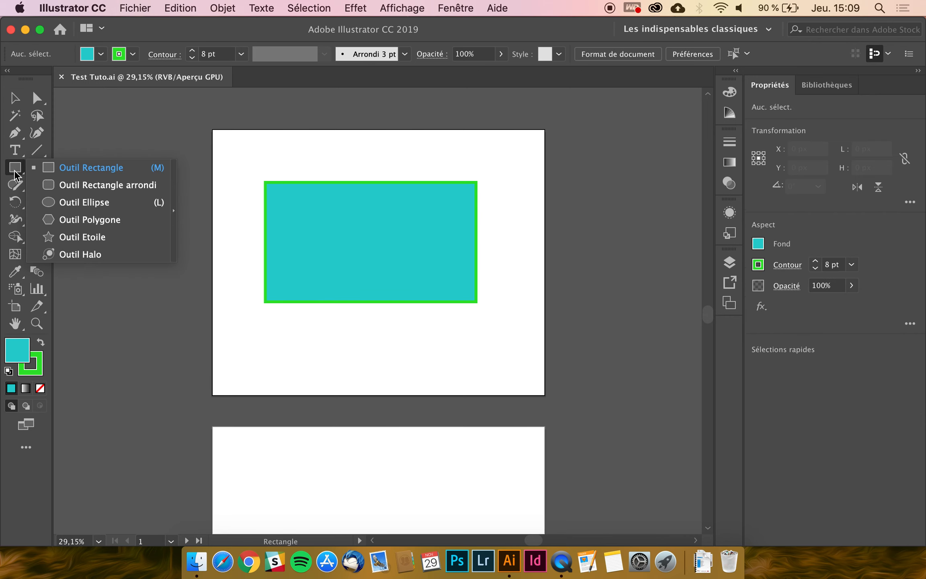
click(14, 98)
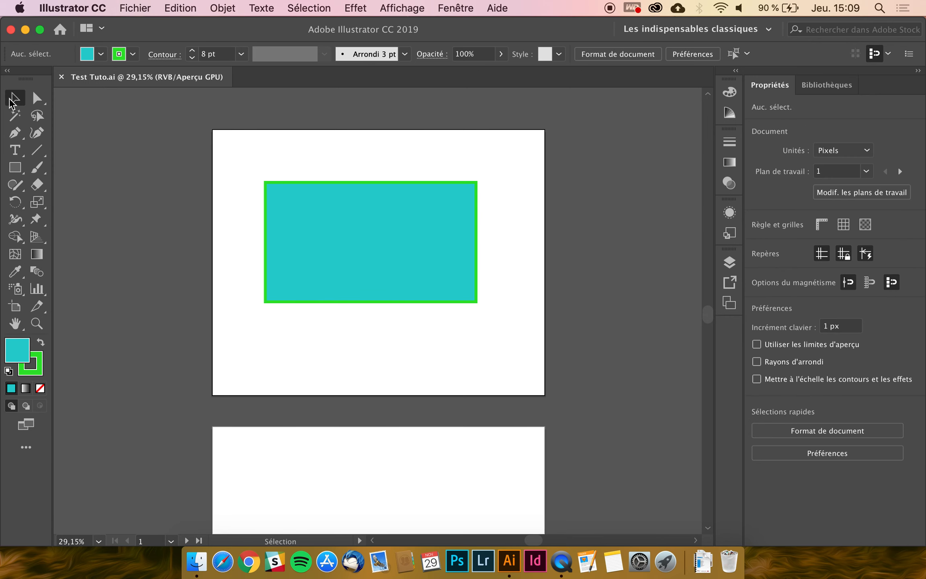
click(296, 250)
drag(263, 242, 345, 243)
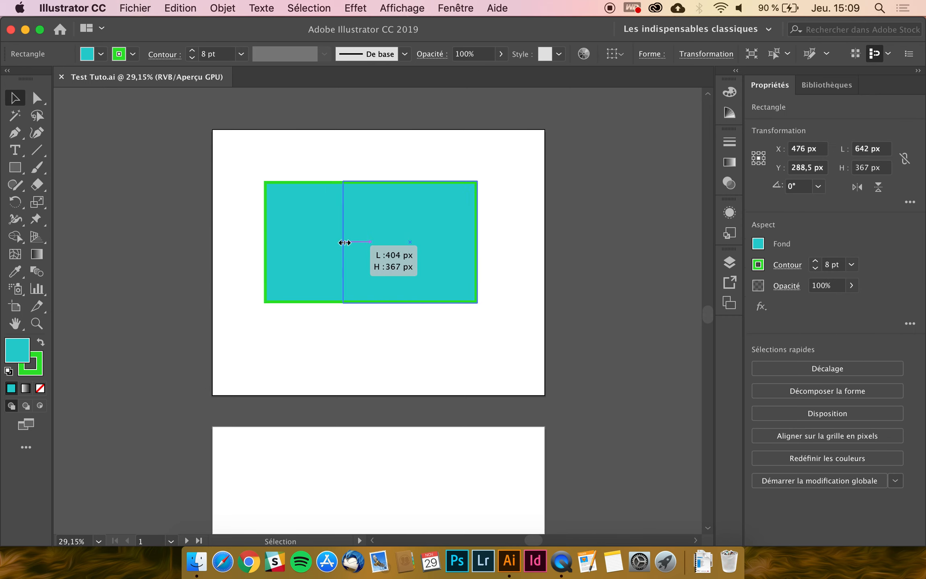
click(279, 229)
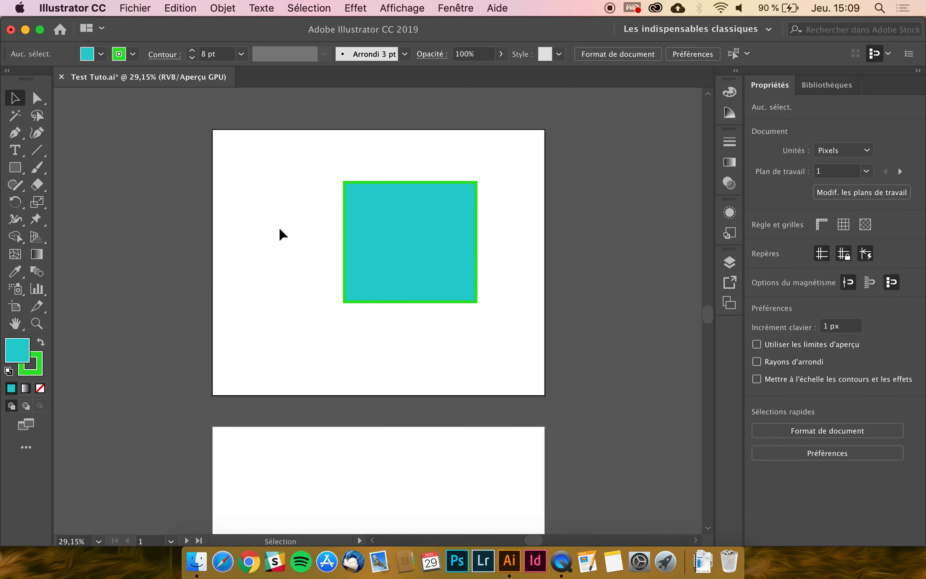
drag(432, 208, 407, 219)
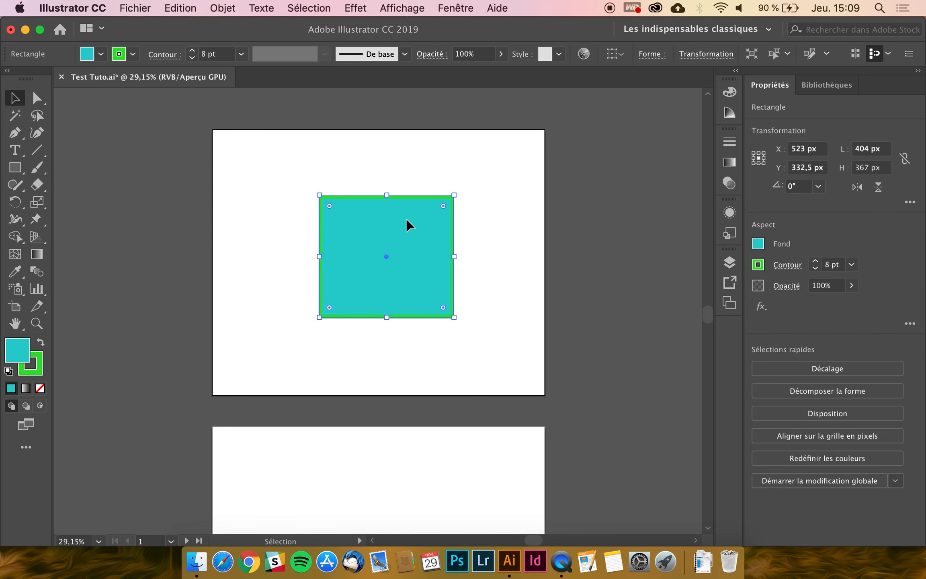